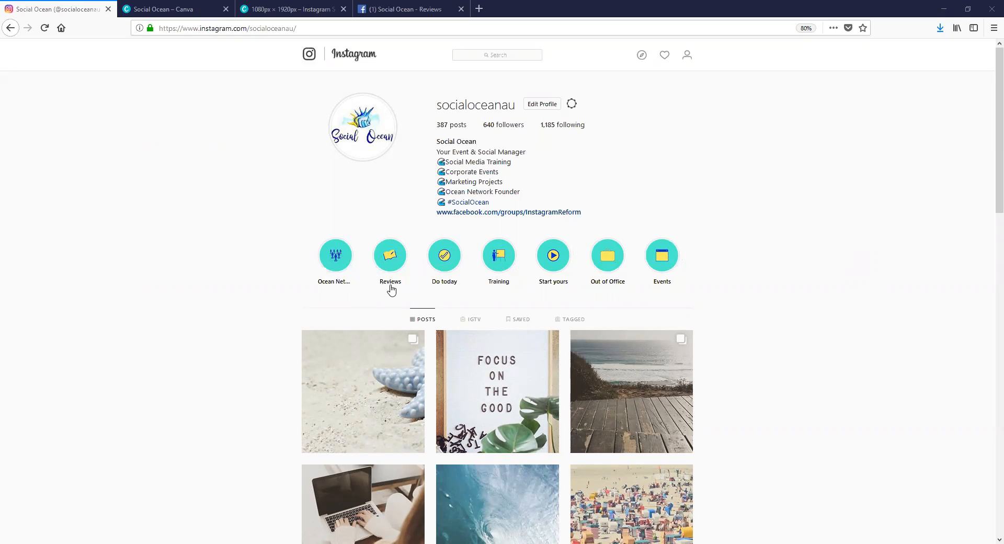
# Step: View the first slides of the Reviews story highlight on the Instagram profile, and close the highlight viewer
pyautogui.click(391, 264)
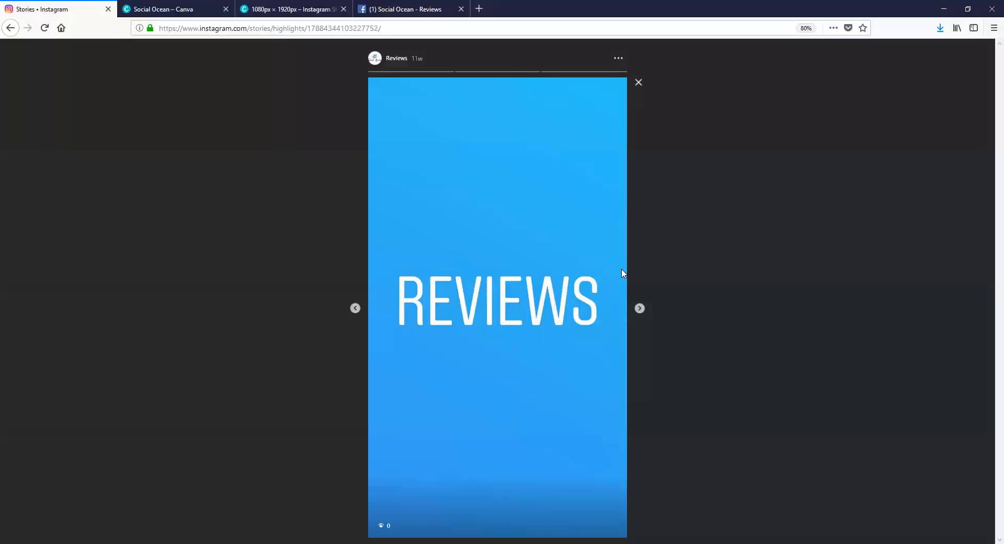
pyautogui.click(639, 309)
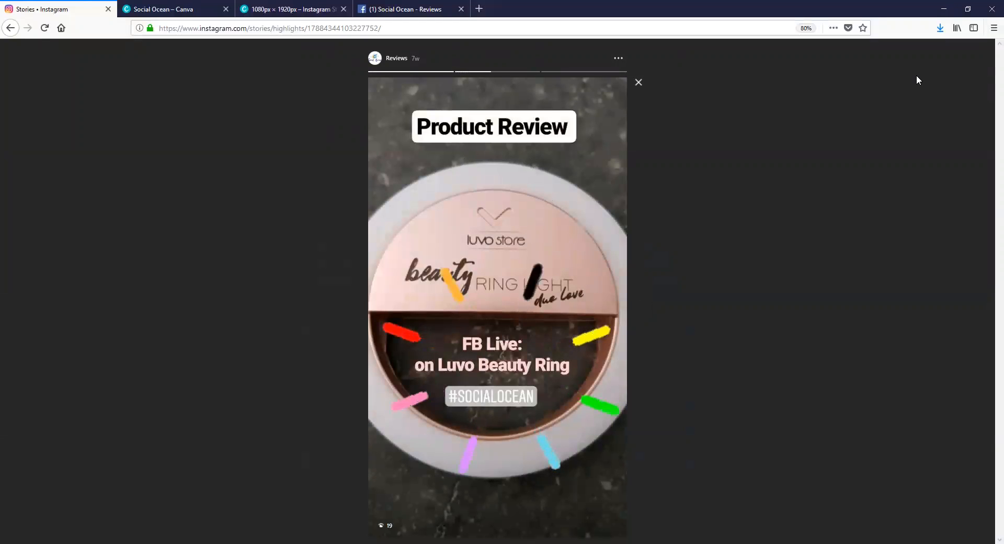
pyautogui.click(638, 82)
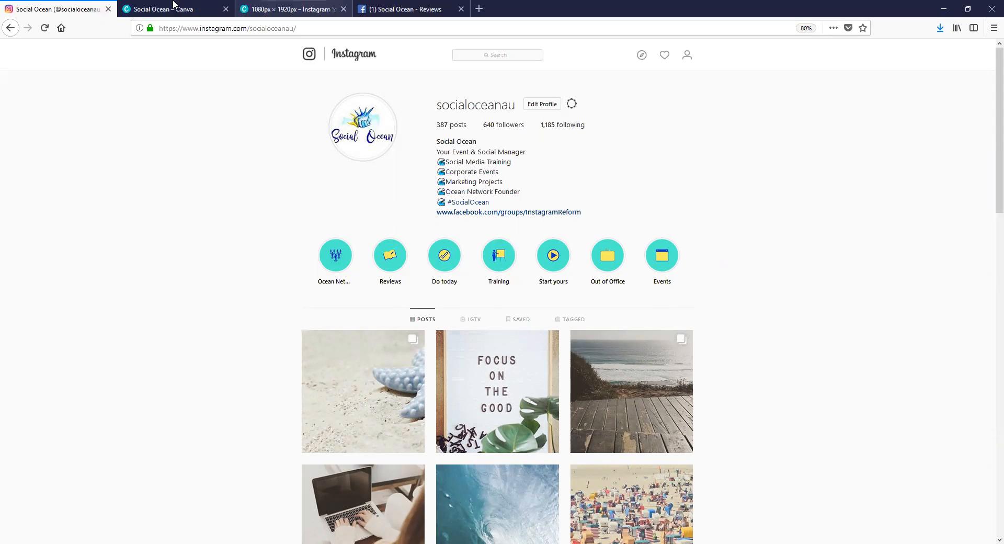
# Step: Switch to Canva and start a new design with custom dimensions, setting the width to 1080 px and beginning the height
pyautogui.click(186, 13)
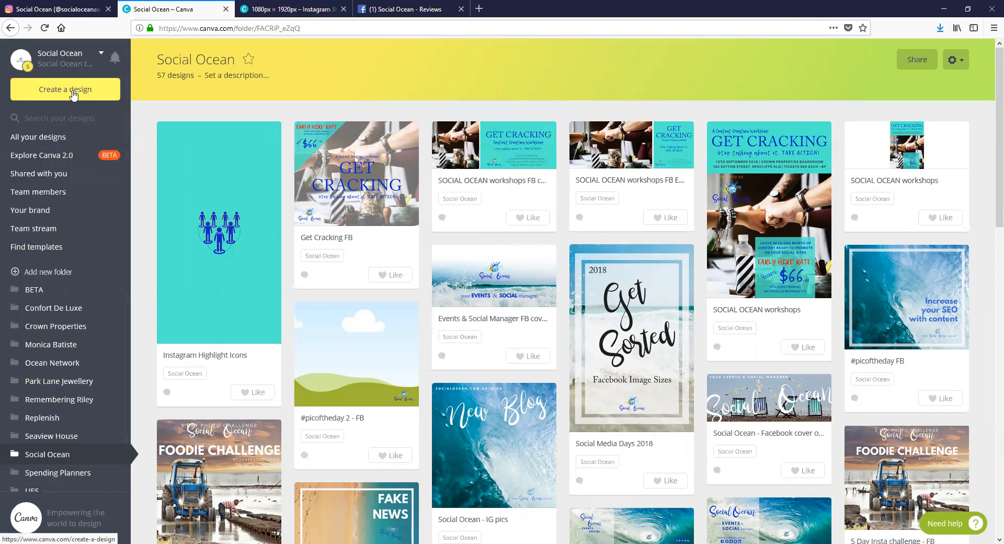
pyautogui.click(299, 13)
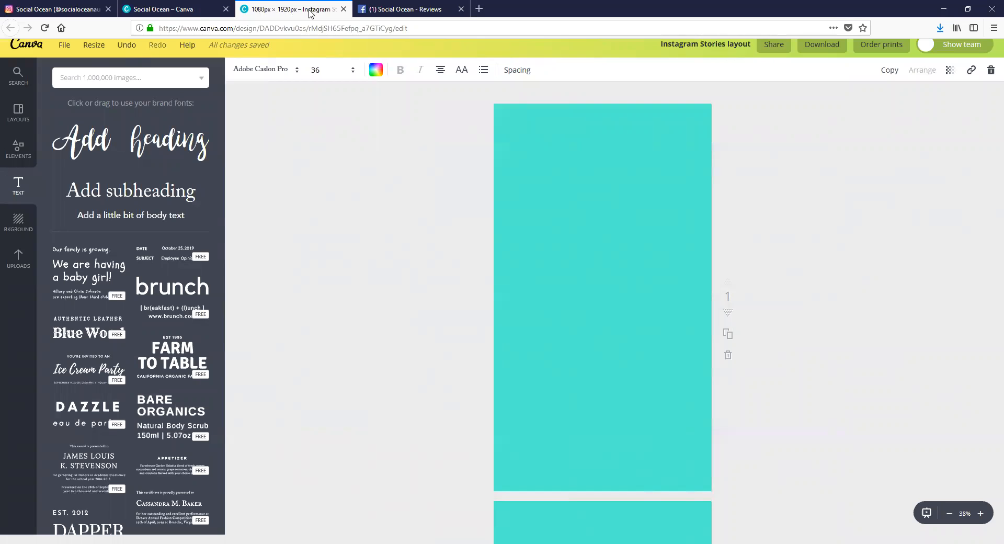
pyautogui.click(177, 11)
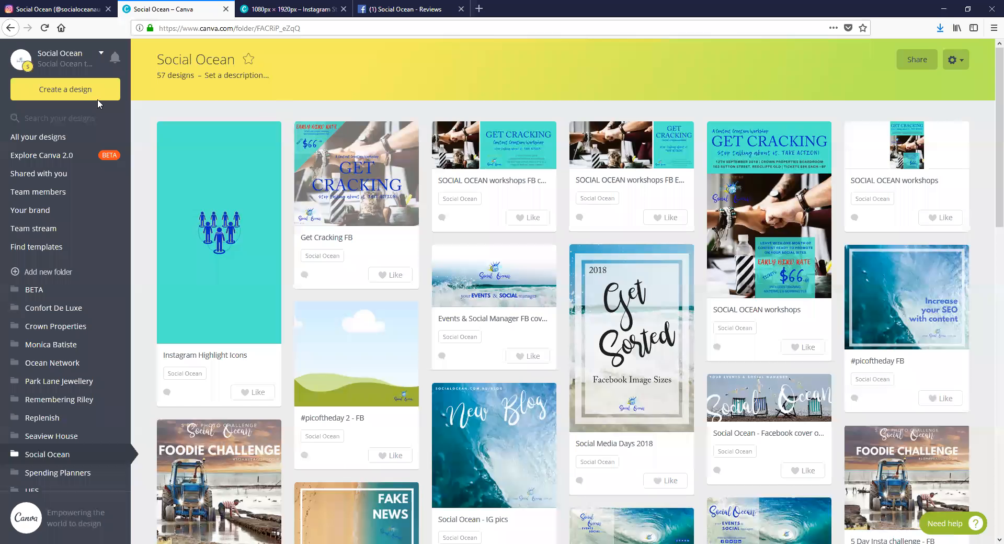
pyautogui.click(65, 93)
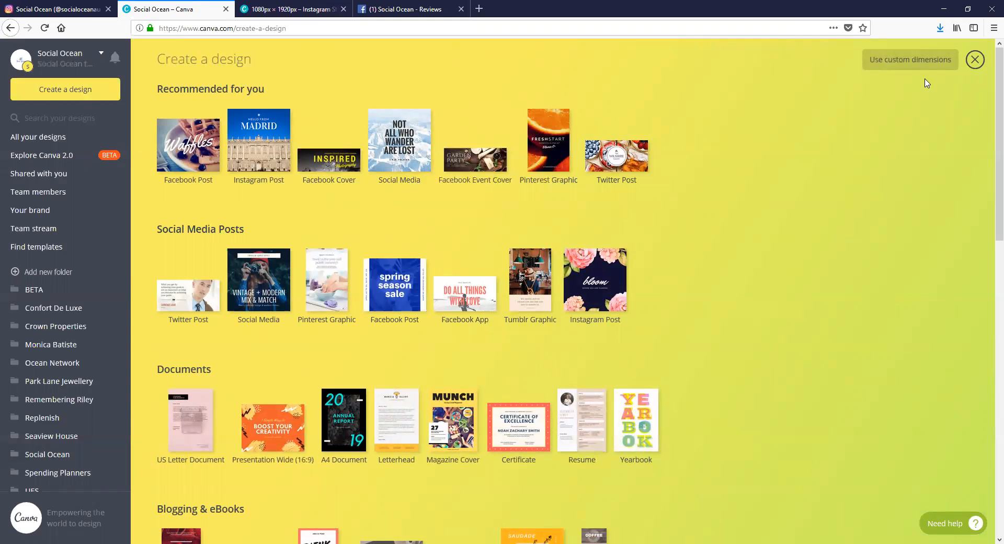
pyautogui.click(919, 61)
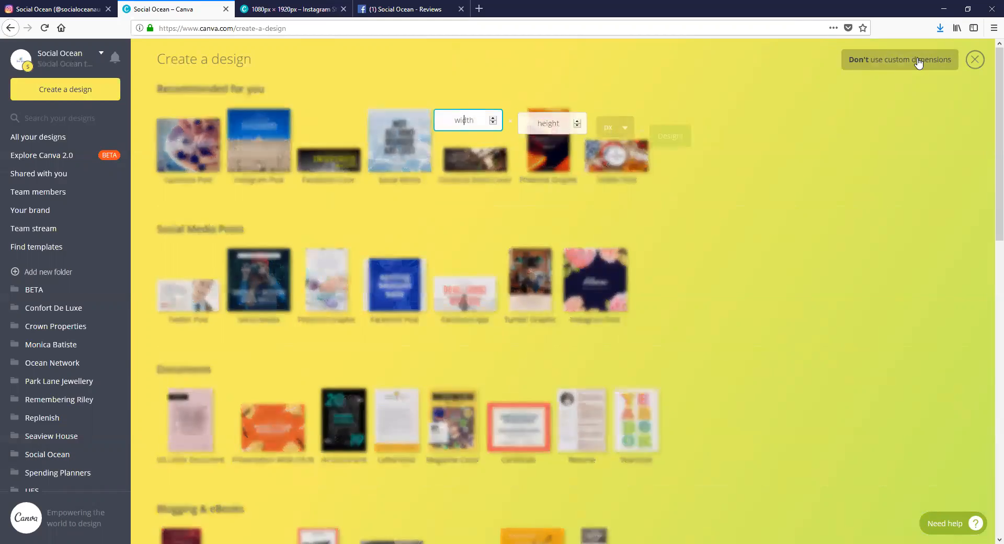
pyautogui.write('1080')
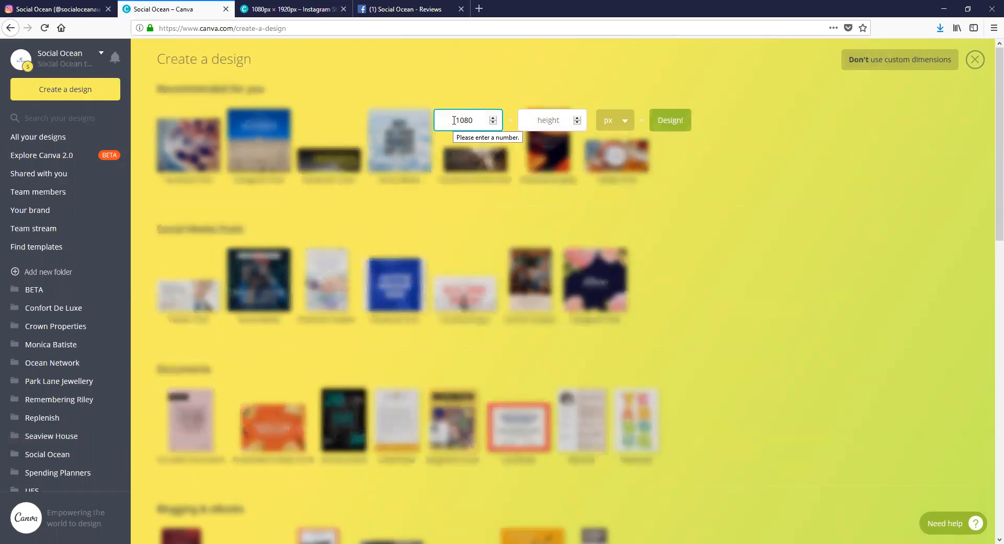
pyautogui.press('Tab')
pyautogui.write('1')
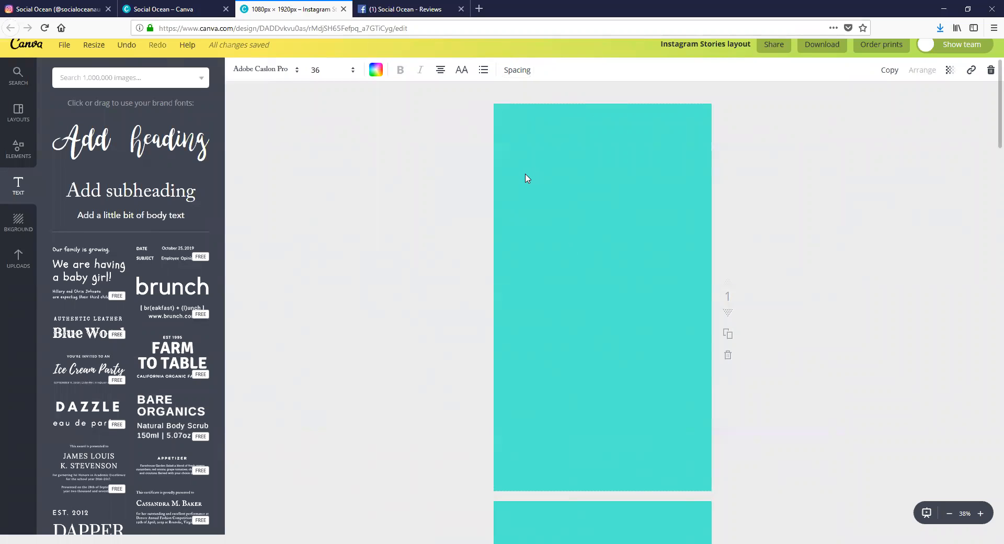
# Step: Show the background colours in the Instagram Stories layout design and look through its pages
pyautogui.click(18, 222)
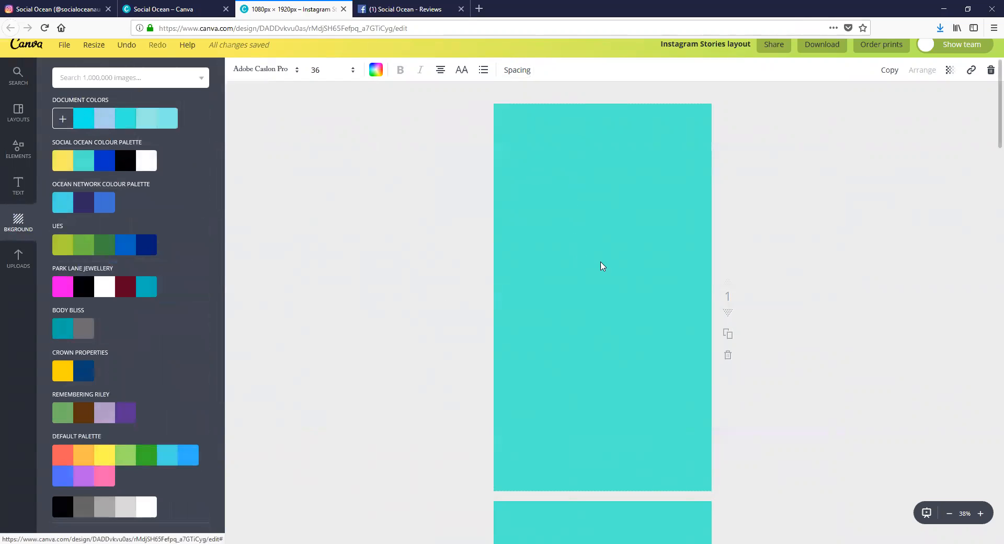
pyautogui.scroll(-10, 573, 272)
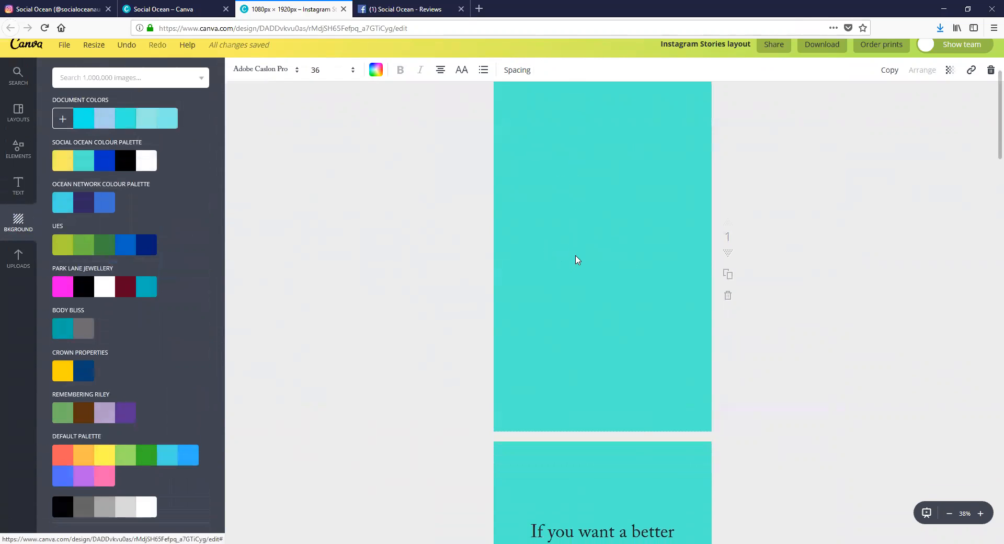
pyautogui.scroll(-13, 576, 259)
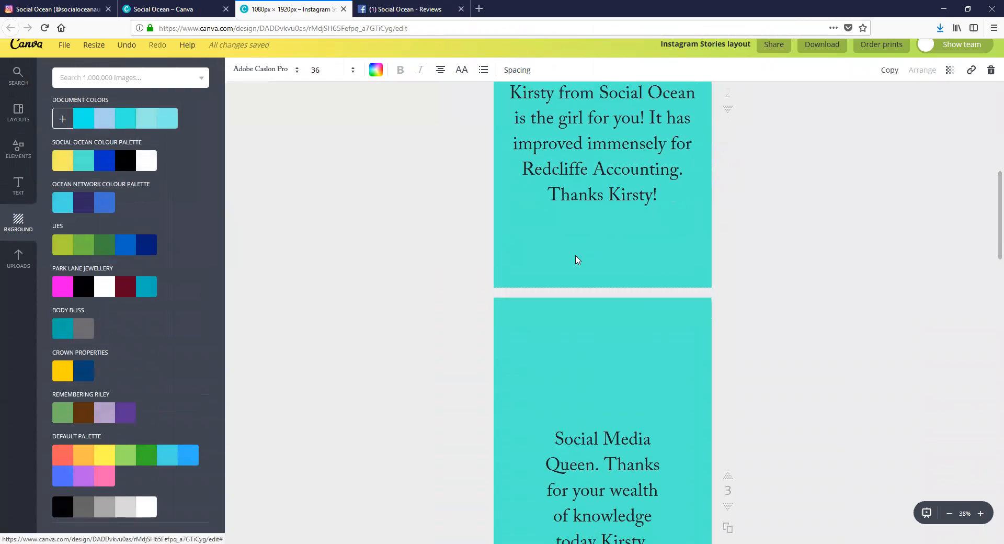
pyautogui.scroll(-8, 576, 256)
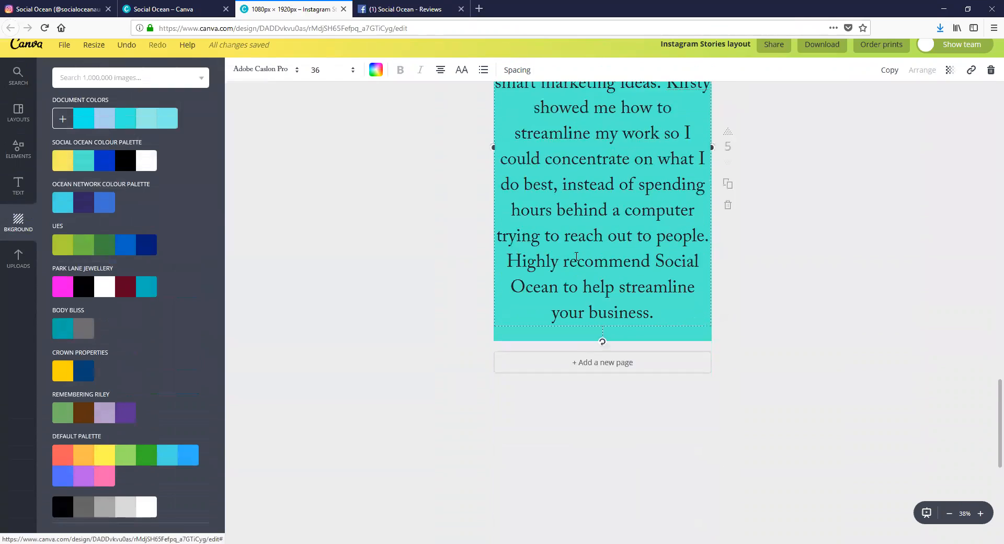
pyautogui.scroll(10, 574, 258)
pyautogui.scroll(20, 574, 272)
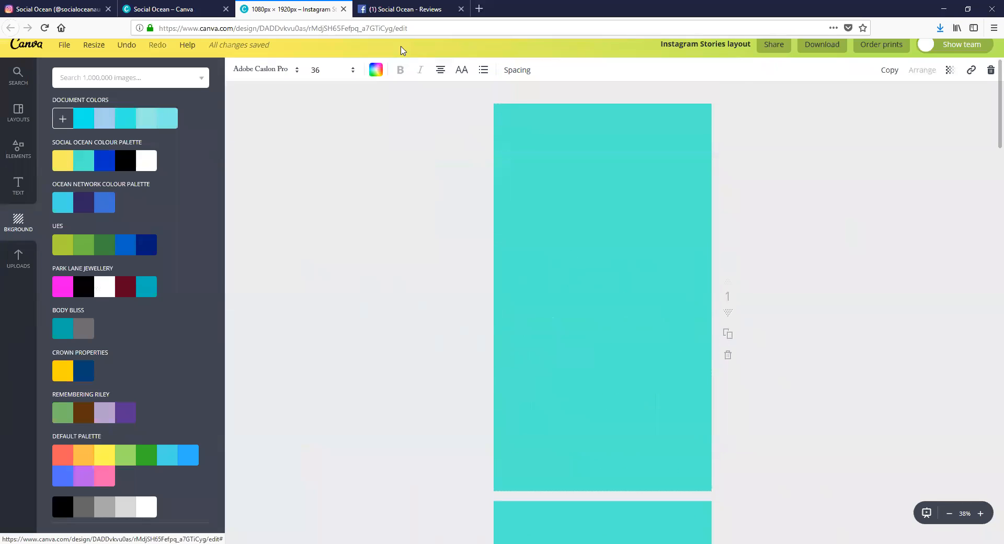
# Step: Switch to the Facebook Reviews page of Social Ocean and look through the customer reviews
pyautogui.click(392, 9)
pyautogui.scroll(7, 584, 194)
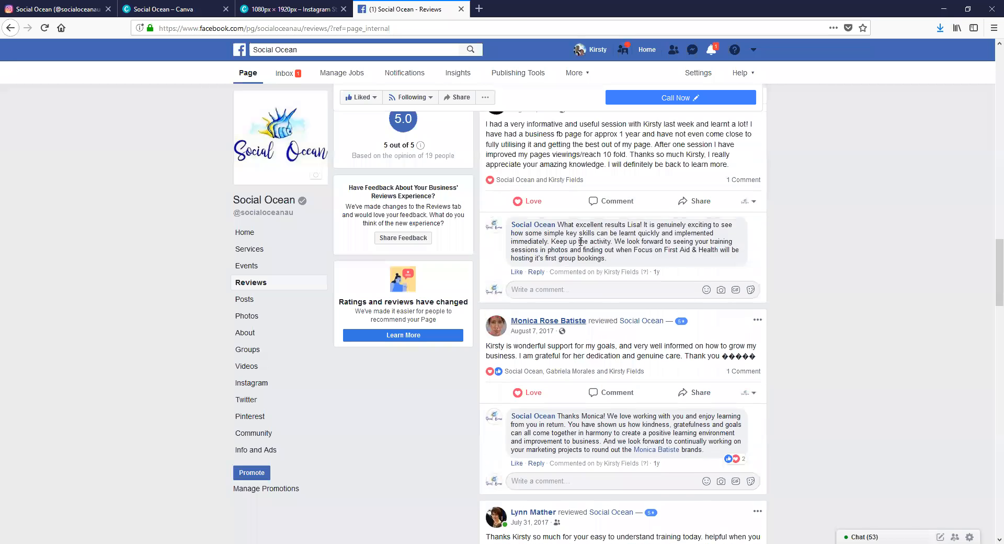
pyautogui.scroll(5, 578, 251)
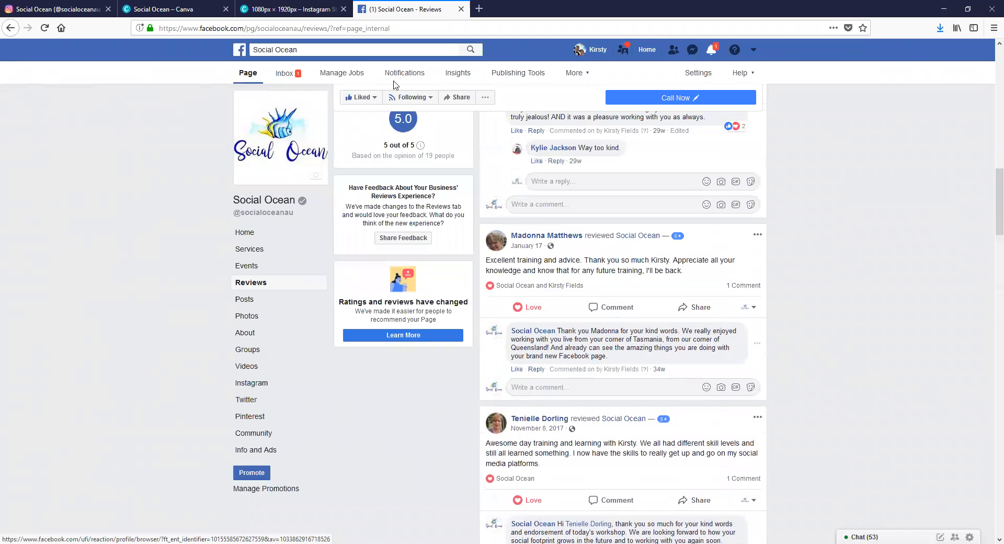
# Step: Return to the Instagram Stories layout in Canva and examine the review text placed on pages 2 to 5
pyautogui.click(287, 9)
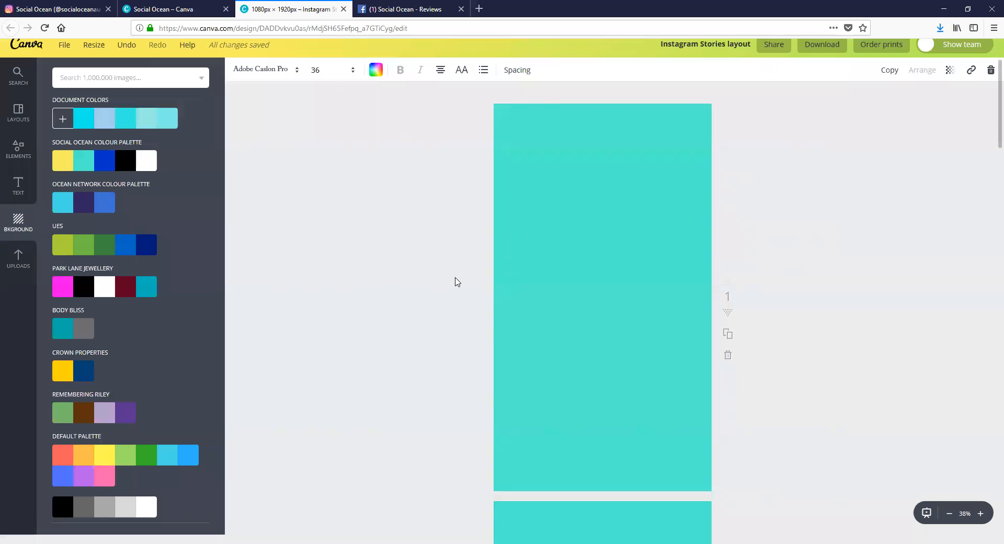
pyautogui.scroll(-3, 617, 224)
pyautogui.scroll(3, 596, 240)
pyautogui.scroll(-1, 596, 239)
pyautogui.scroll(-7, 597, 239)
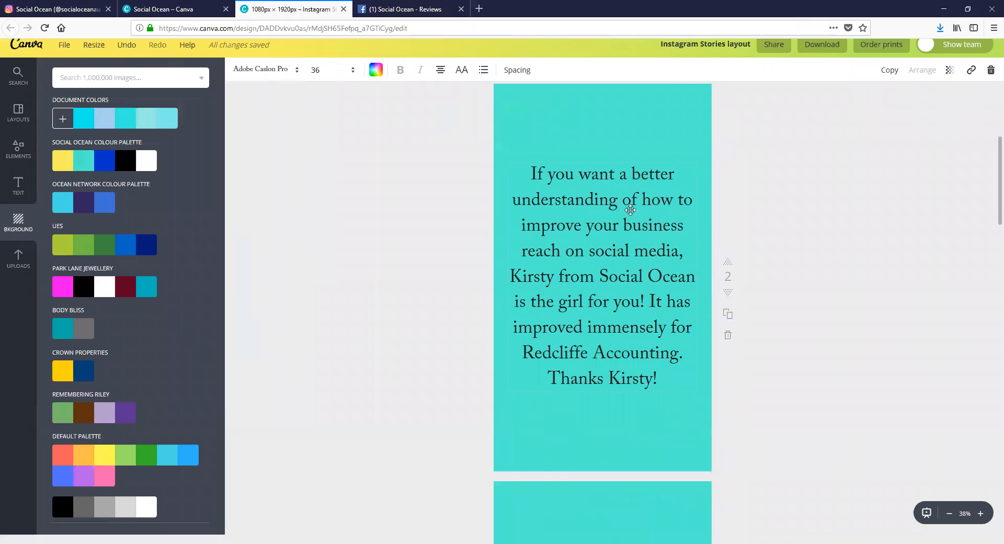
pyautogui.scroll(-8, 628, 262)
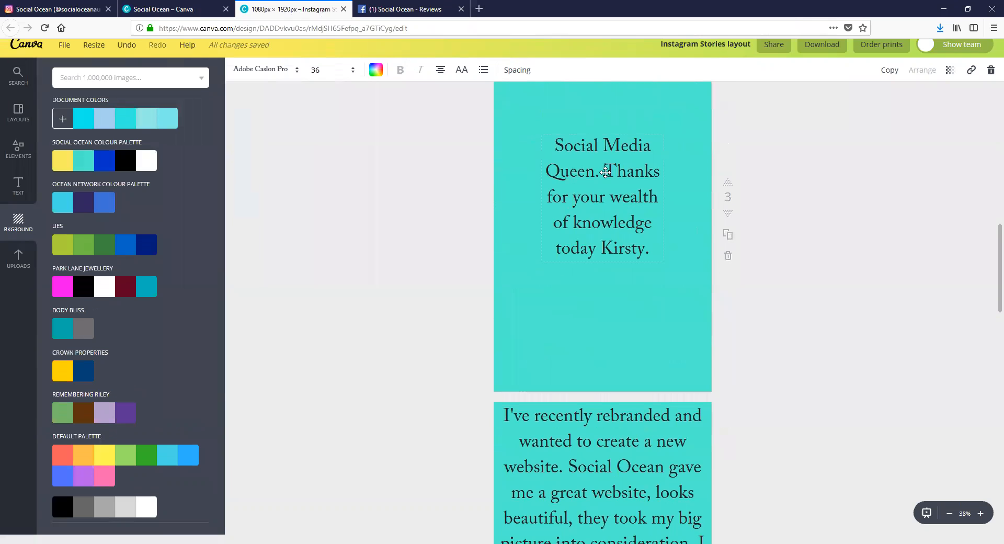
pyautogui.scroll(-18, 604, 172)
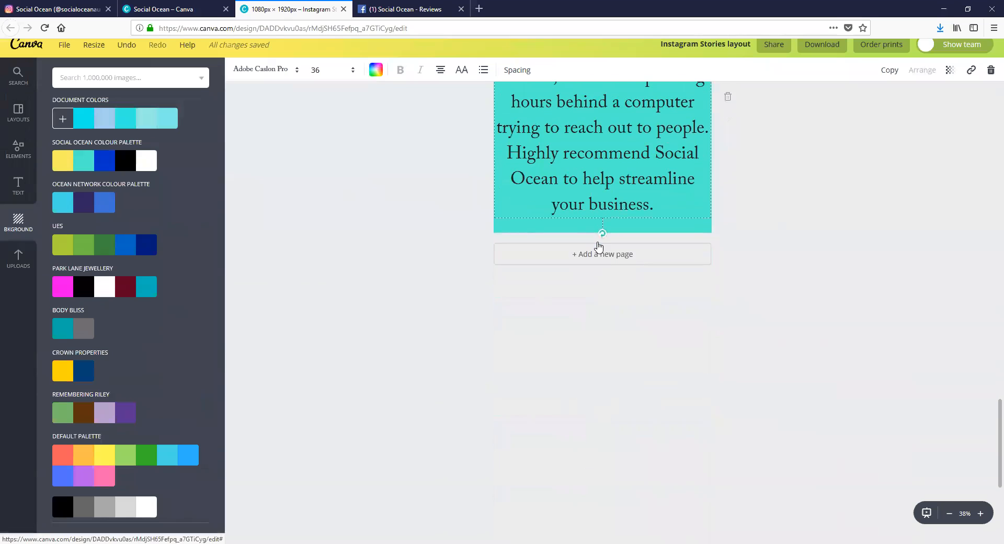
pyautogui.scroll(20, 468, 259)
pyautogui.scroll(10, 460, 263)
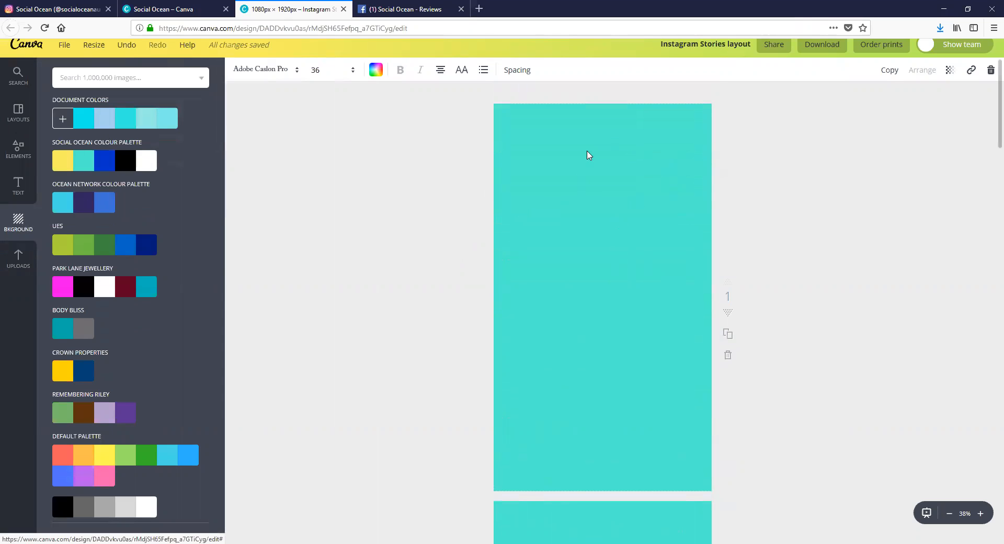
# Step: Change the background of page 2 to the pale aqua document colour
pyautogui.scroll(-8, 560, 230)
pyautogui.scroll(1, 528, 151)
pyautogui.click(512, 155)
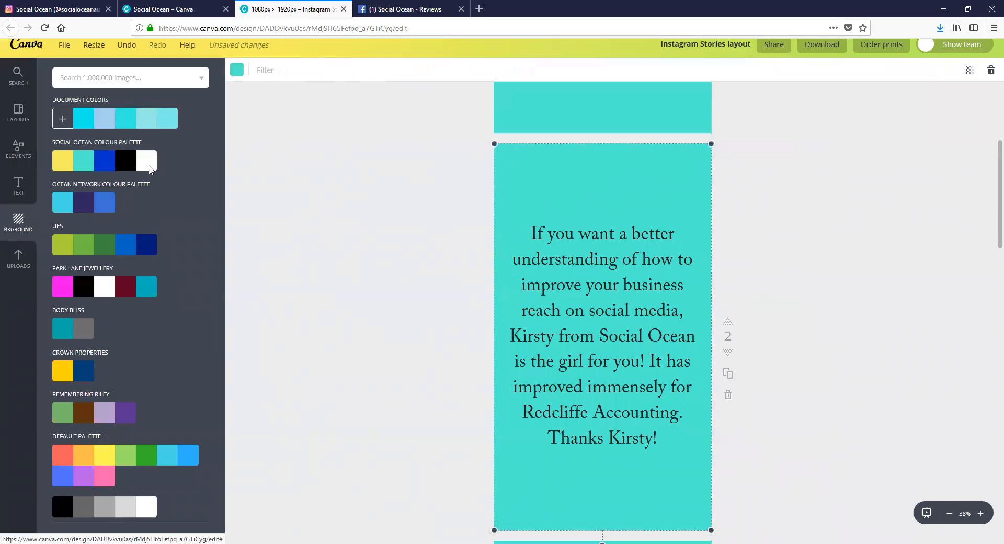
pyautogui.click(145, 119)
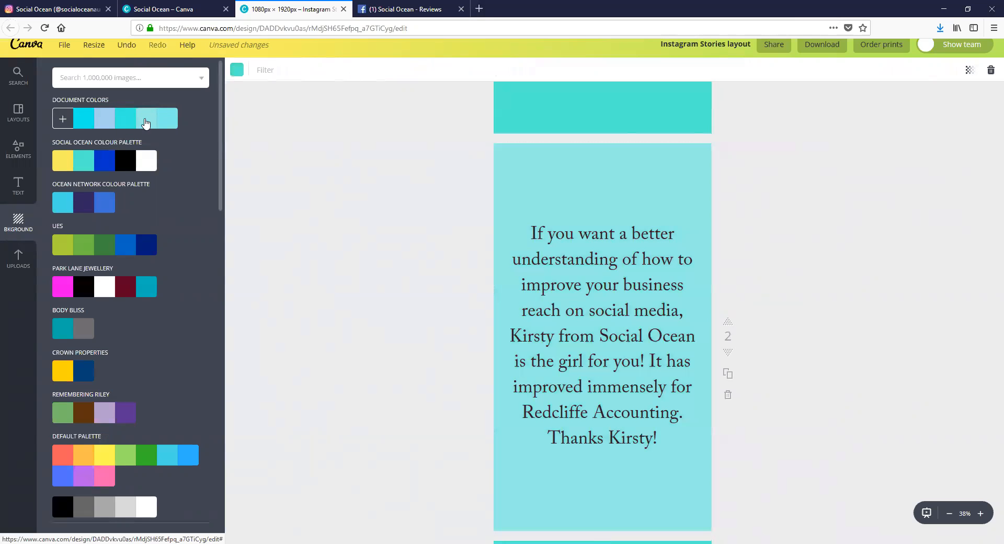
pyautogui.click(425, 232)
# Step: Change the background of page 3, the "Social Media Queen" review, to the light sky-aqua document colour
pyautogui.scroll(-7, 424, 232)
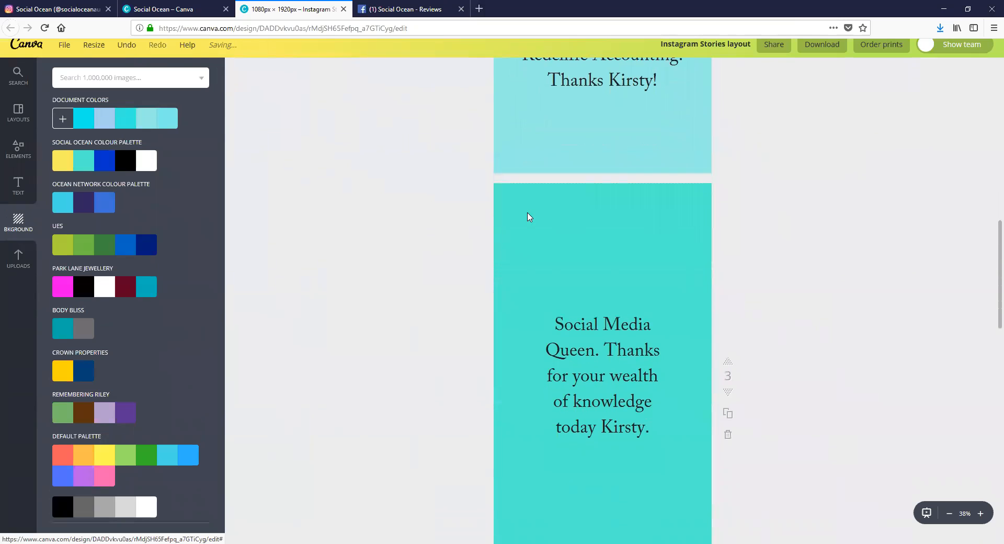
pyautogui.click(528, 217)
pyautogui.click(175, 118)
pyautogui.click(392, 309)
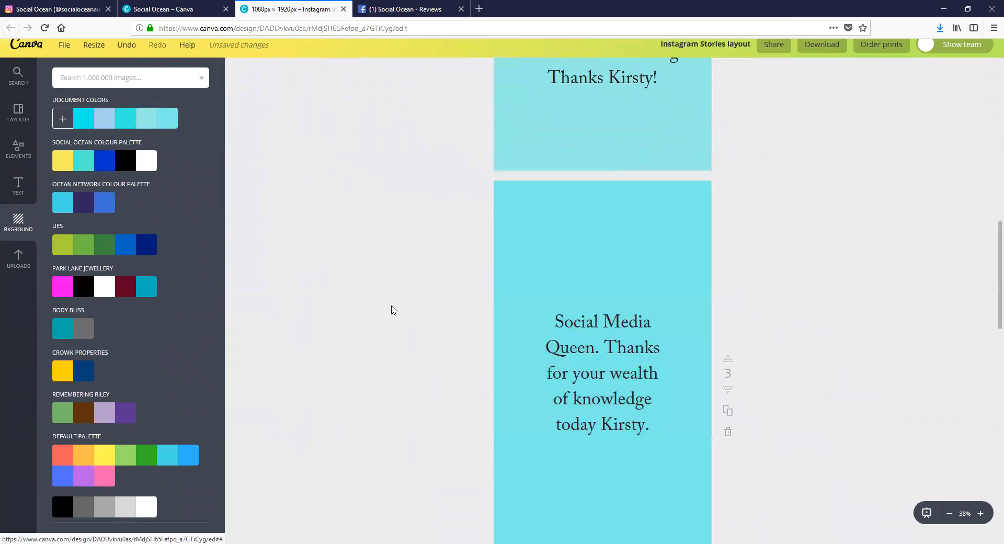
# Step: Change the background of page 5, the photographer's review, to the bright cyan document colour
pyautogui.scroll(-5, 380, 289)
pyautogui.scroll(-5, 475, 265)
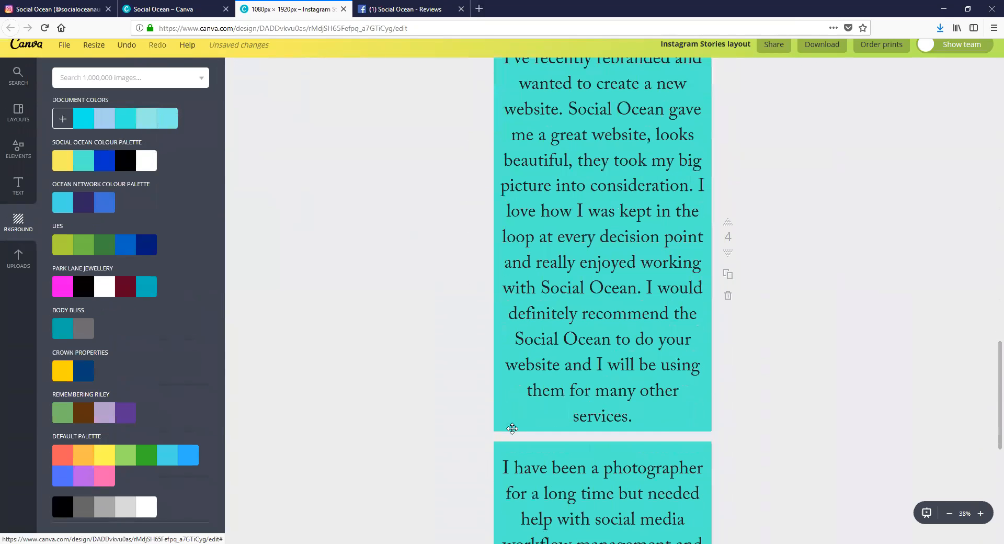
pyautogui.click(595, 422)
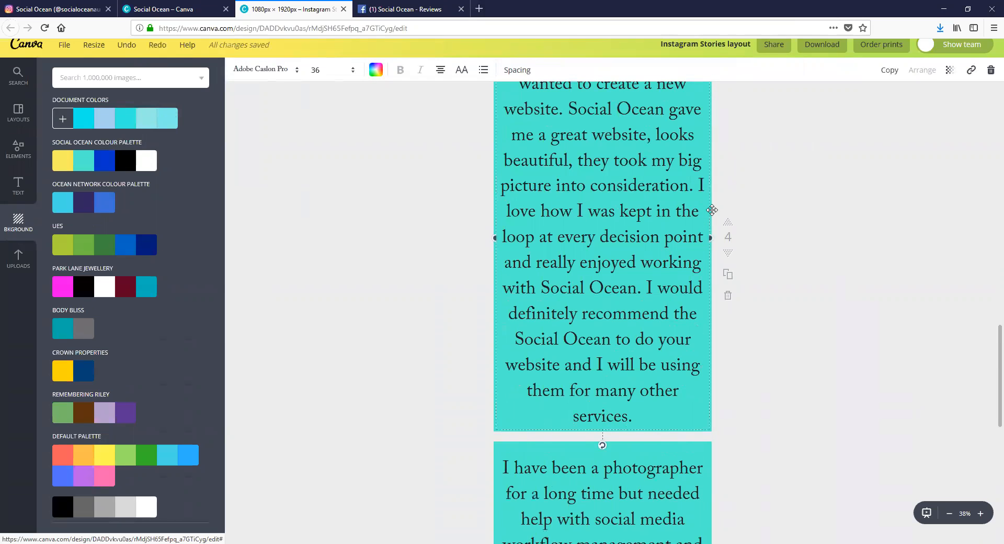
pyautogui.scroll(-4, 680, 241)
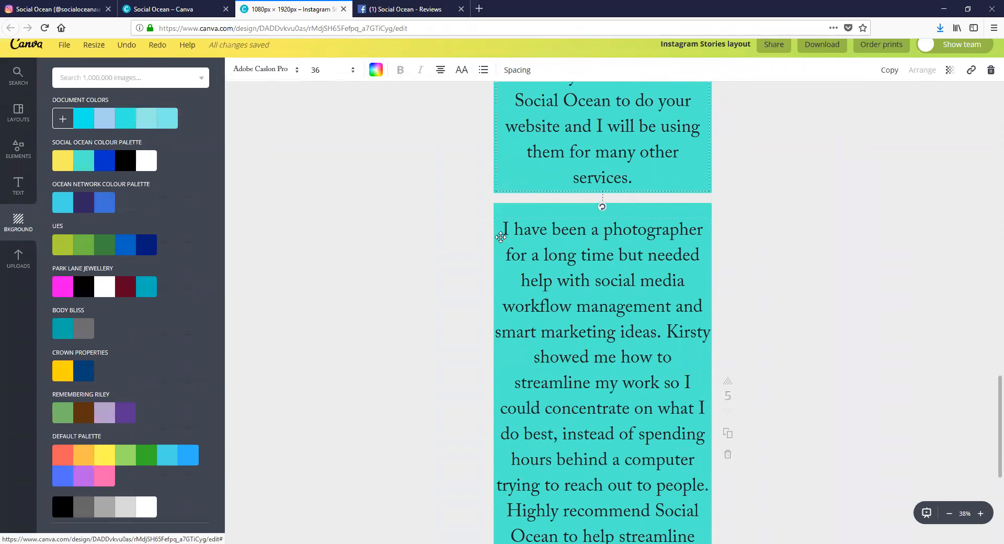
pyautogui.click(508, 210)
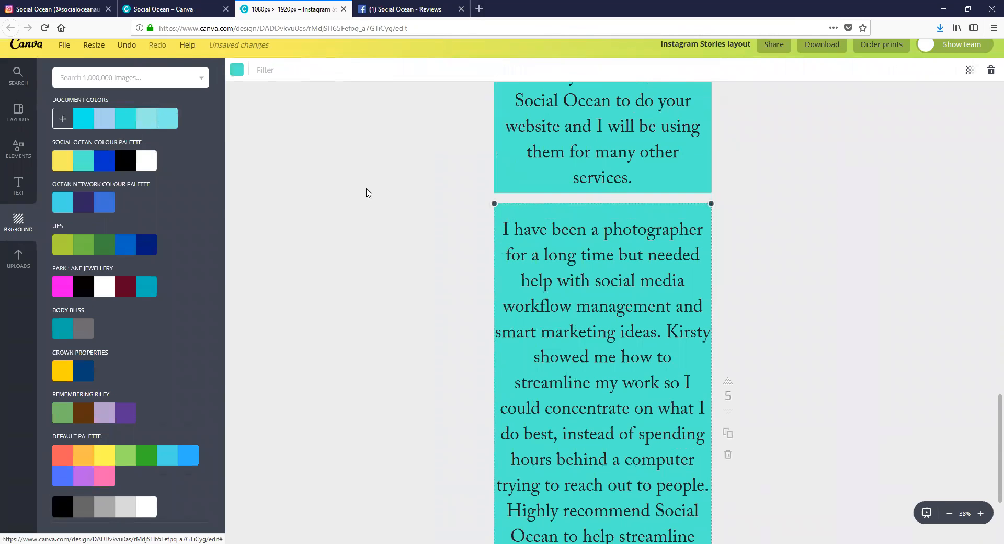
pyautogui.click(88, 126)
# Step: Compare the background colours and review text across the pages of the story design
pyautogui.scroll(12, 409, 375)
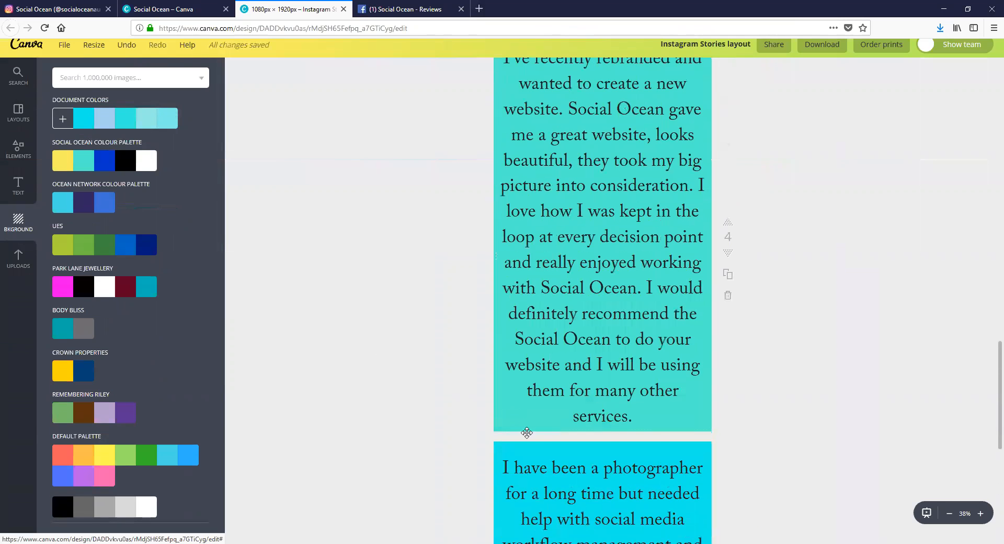
pyautogui.scroll(14, 529, 439)
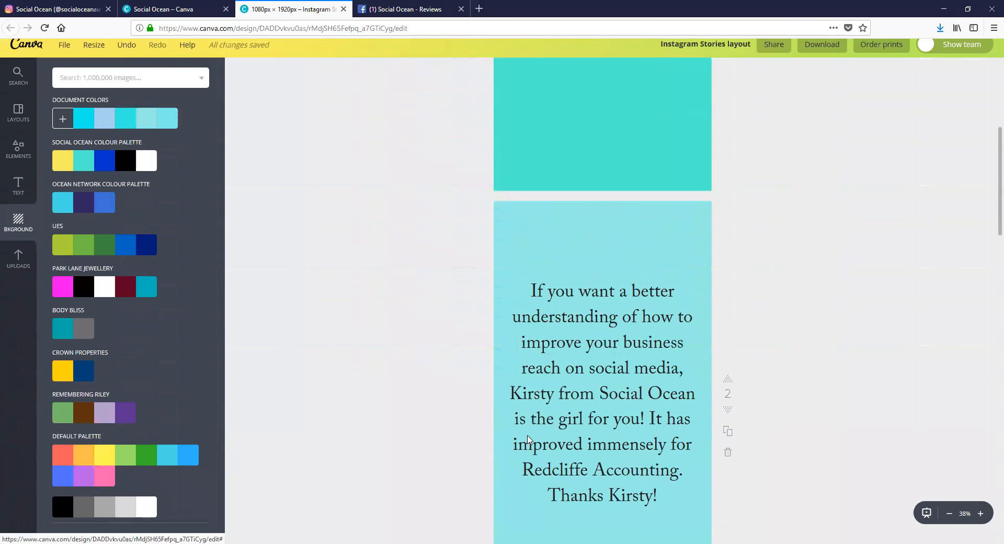
pyautogui.scroll(-17, 529, 439)
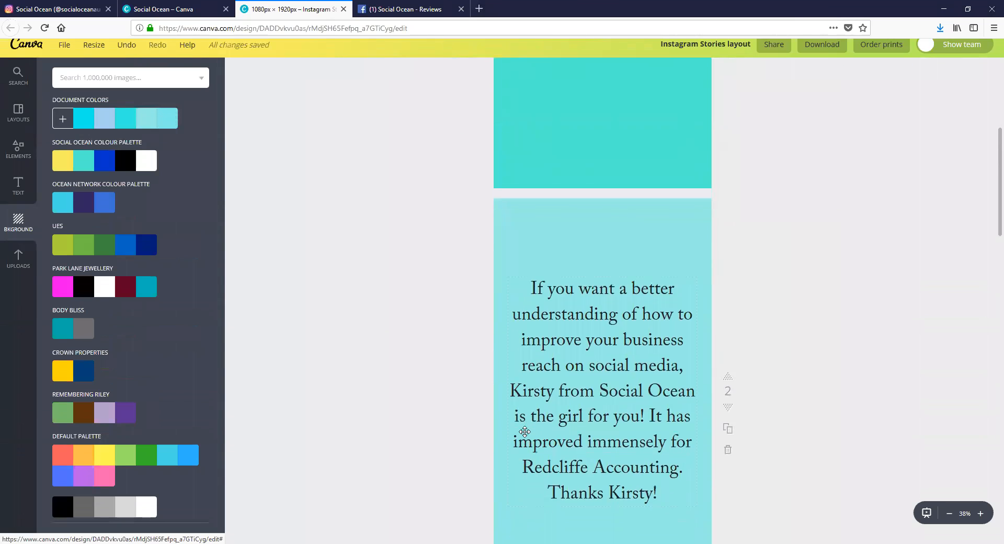
pyautogui.scroll(-11, 524, 431)
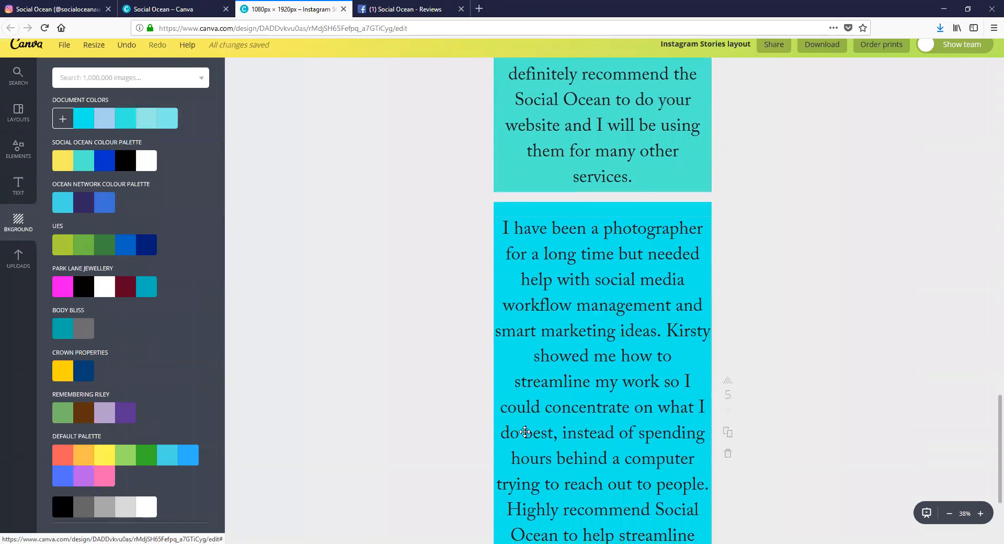
pyautogui.scroll(2, 449, 421)
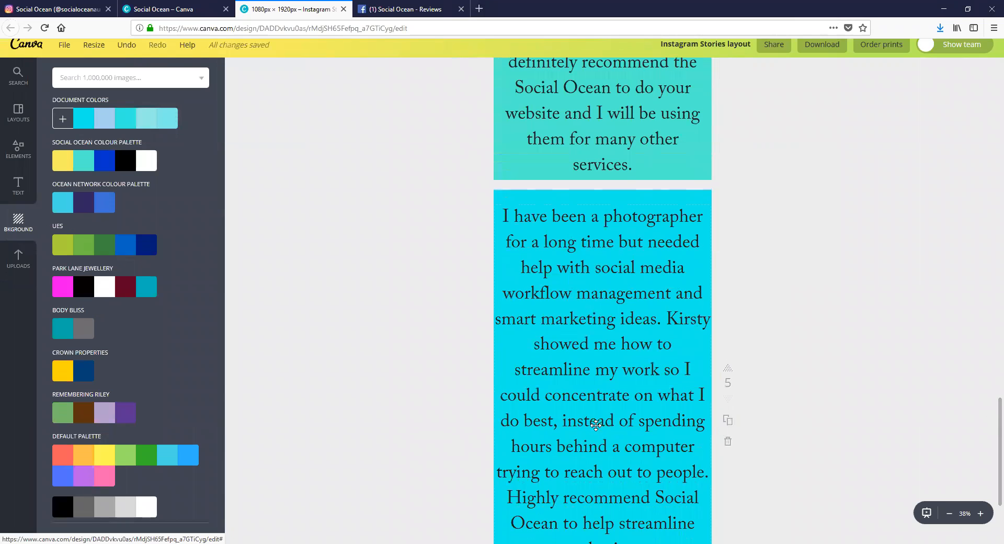
# Step: Browse the ready-made text combinations and add the "It's a bowling birthday party" one to blank page 1
pyautogui.scroll(-2, 545, 414)
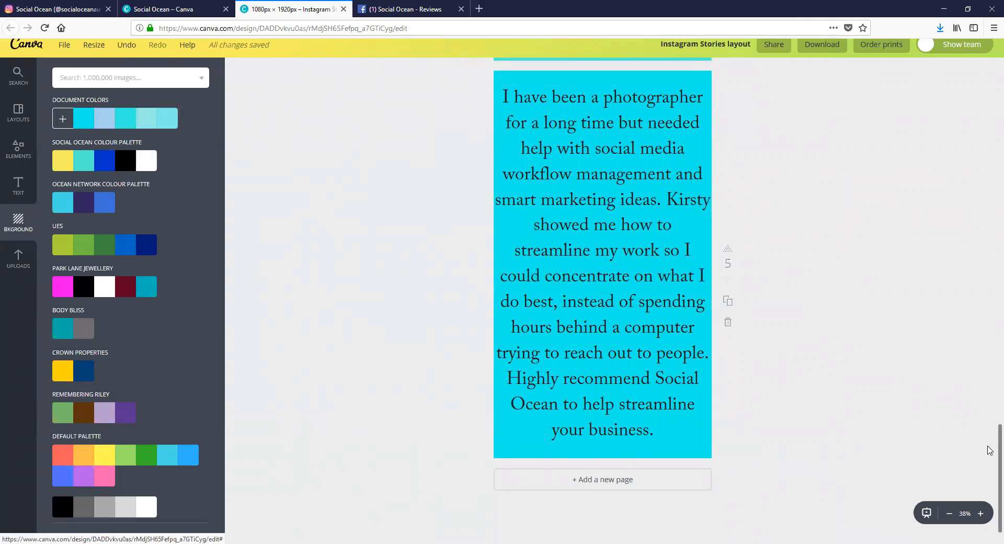
pyautogui.moveTo(990, 450); pyautogui.dragTo(990, 79)
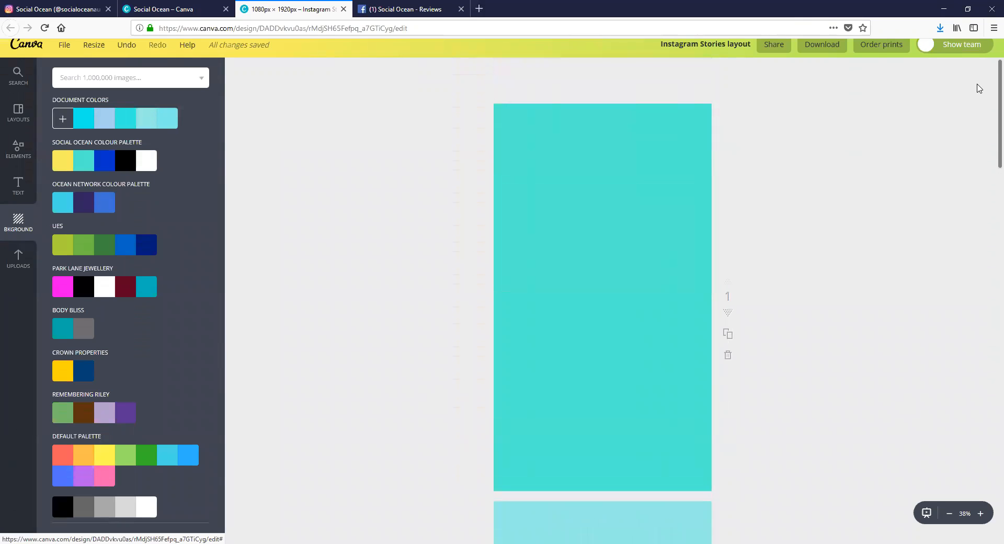
pyautogui.click(18, 185)
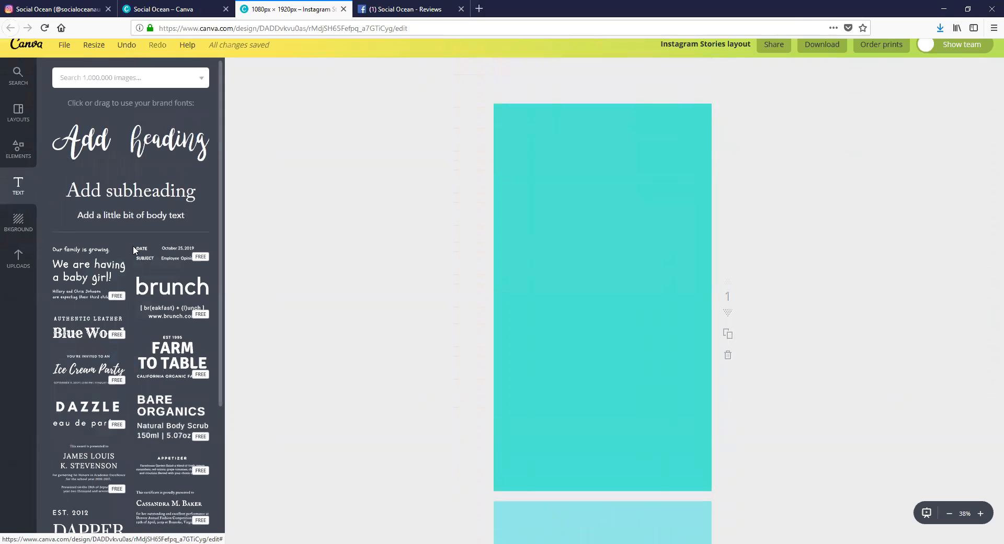
pyautogui.scroll(-3, 141, 277)
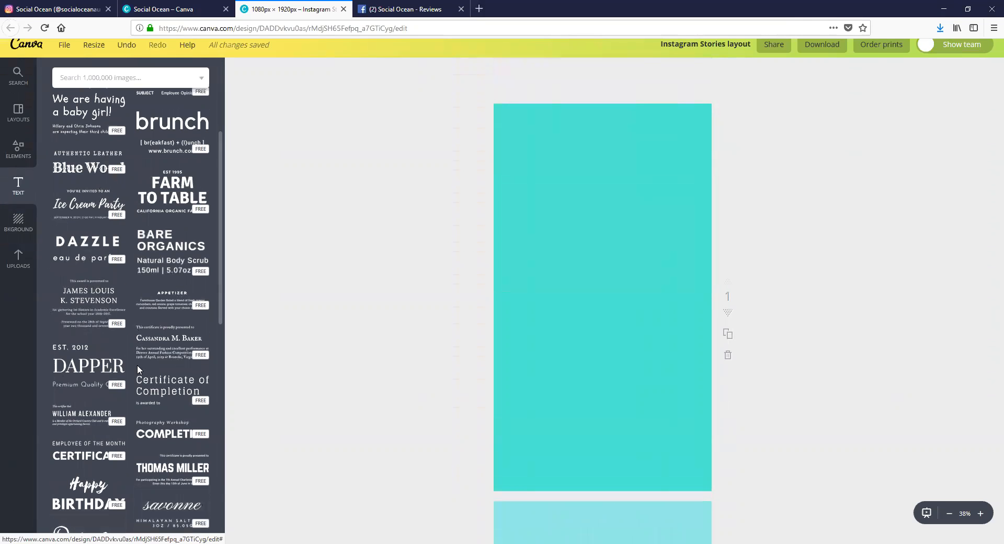
pyautogui.scroll(-2, 137, 369)
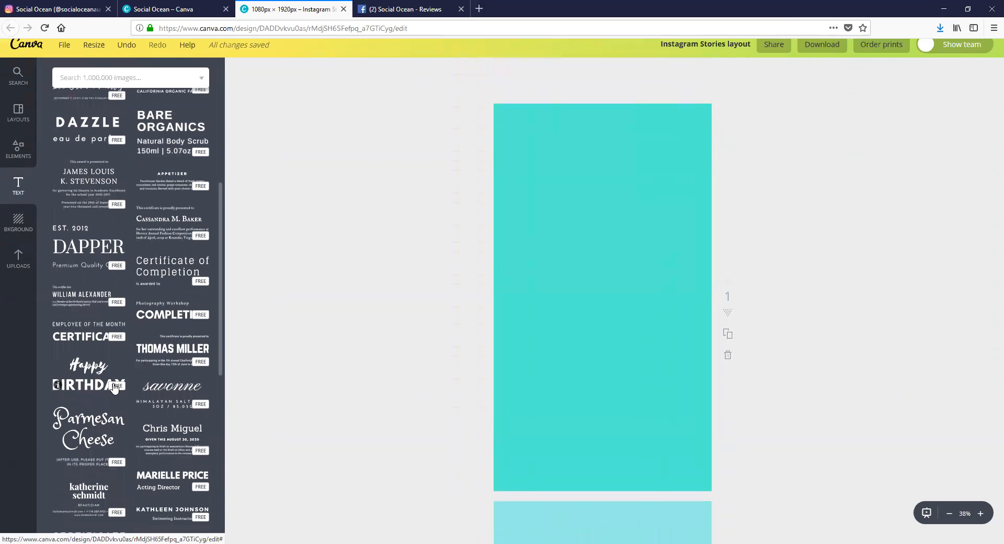
pyautogui.scroll(-3, 115, 387)
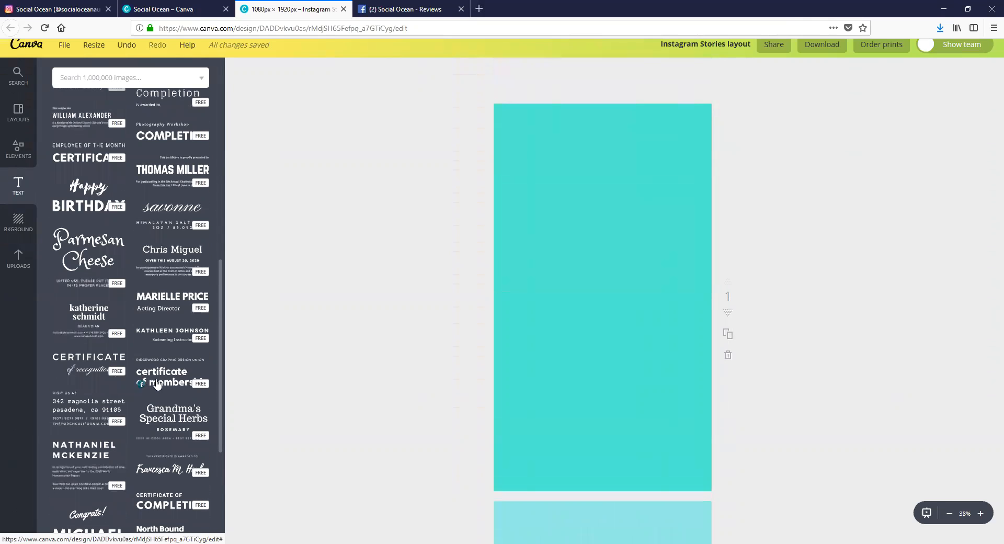
pyautogui.scroll(-2, 166, 391)
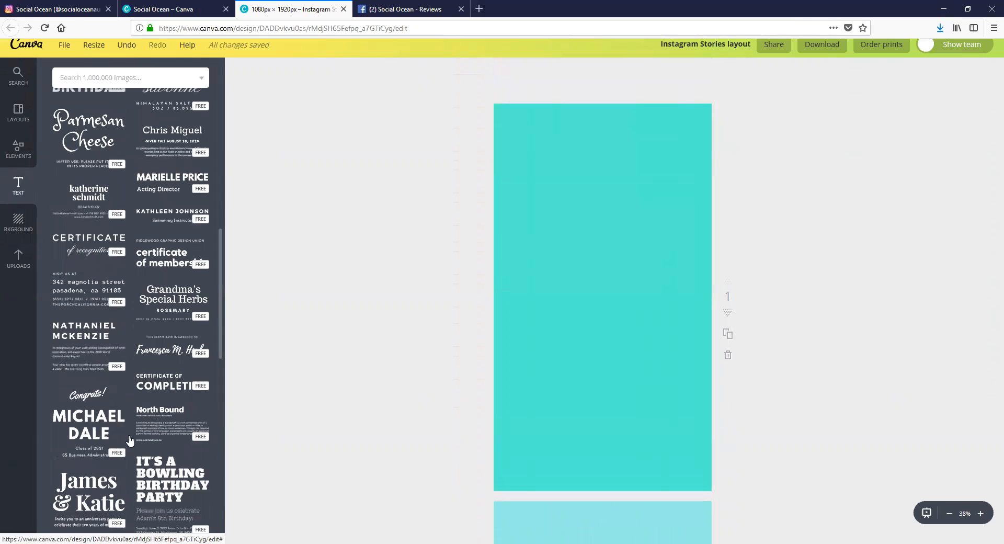
pyautogui.click(114, 457)
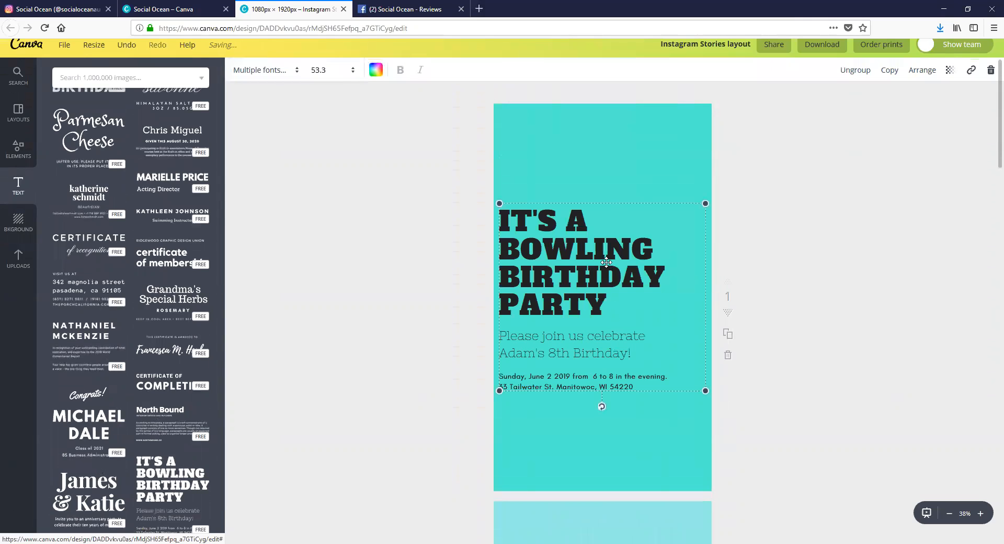
# Step: Try to edit the large heading of the bowling party text group on page 1
pyautogui.doubleClick(573, 249)
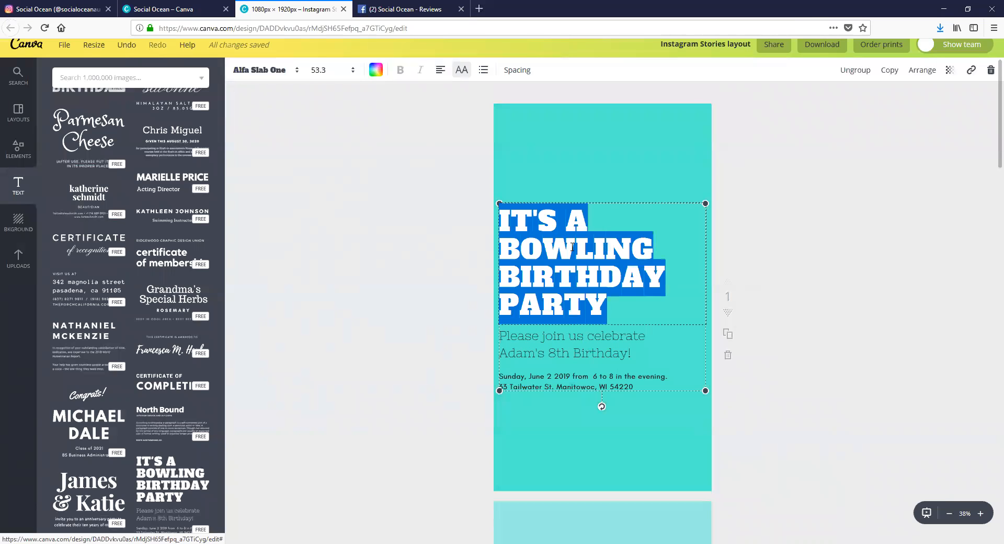
pyautogui.click(644, 207)
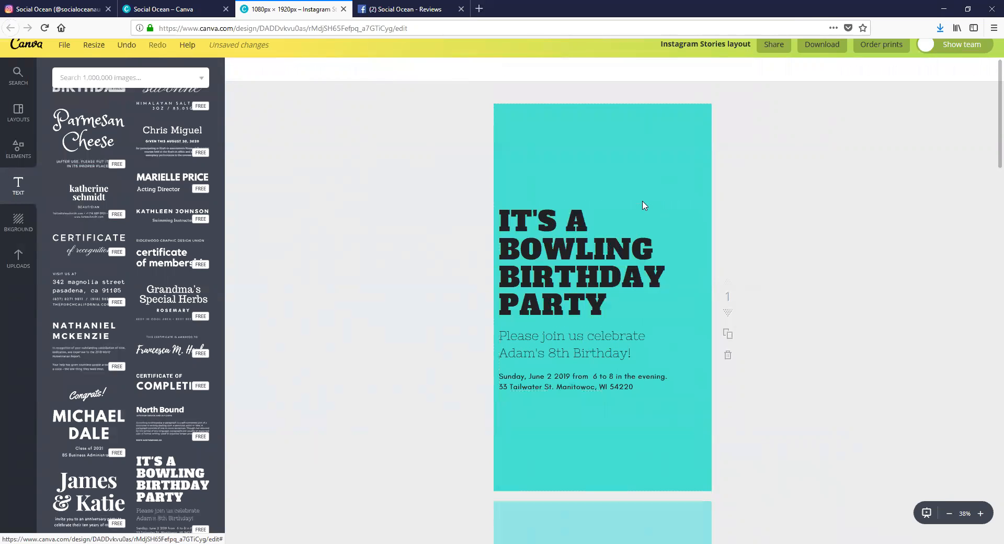
pyautogui.click(611, 205)
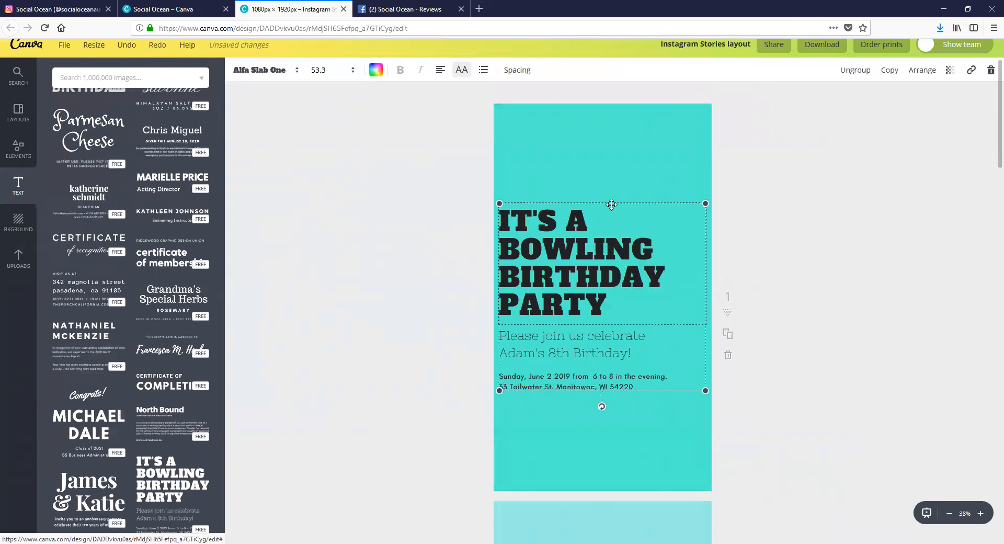
pyautogui.hotkey('ctrl', 'z')
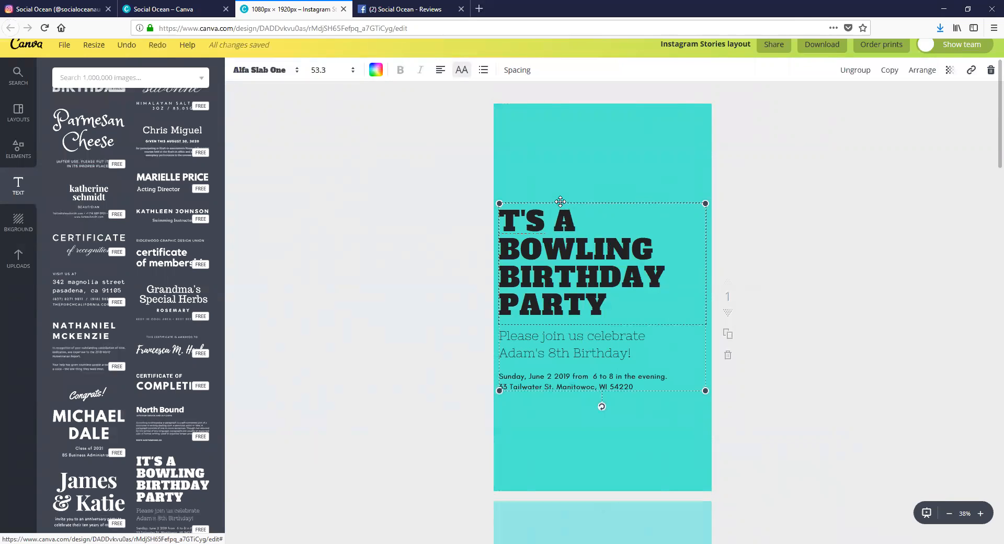
pyautogui.click(559, 202)
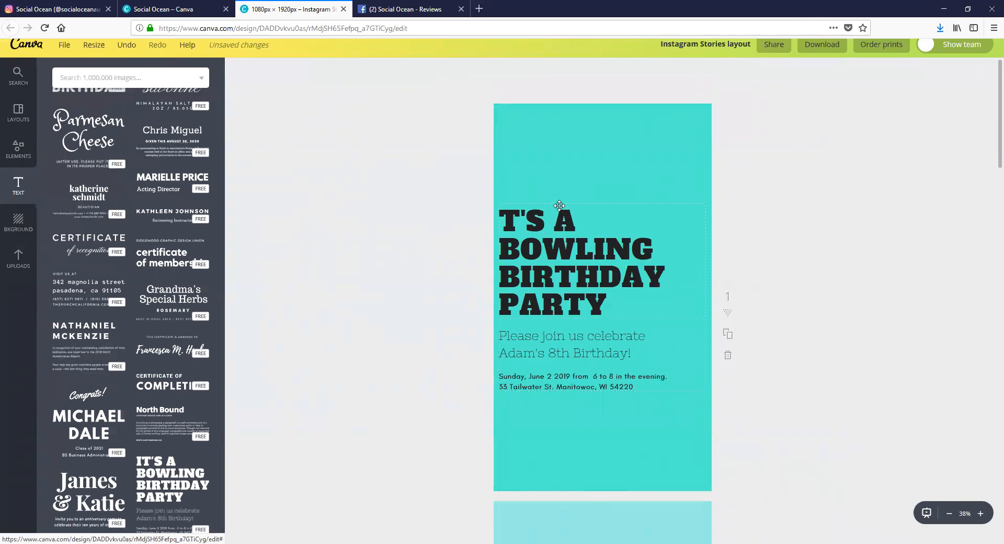
pyautogui.click(559, 201)
pyautogui.click(559, 200)
pyautogui.click(645, 289)
pyautogui.click(709, 283)
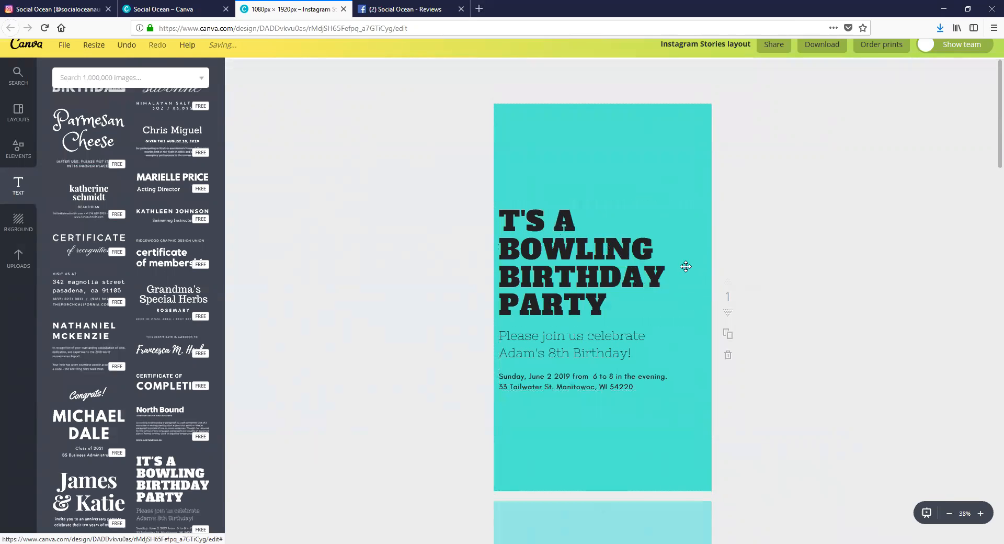
pyautogui.click(632, 261)
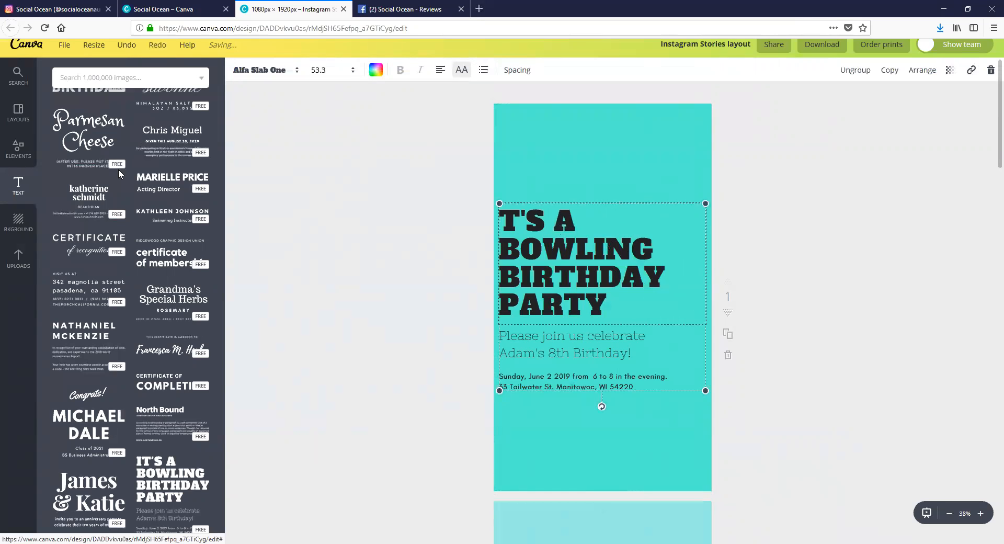
# Step: Delete the whole bowling birthday party text group from page 1
pyautogui.scroll(6, 133, 202)
pyautogui.scroll(5, 141, 226)
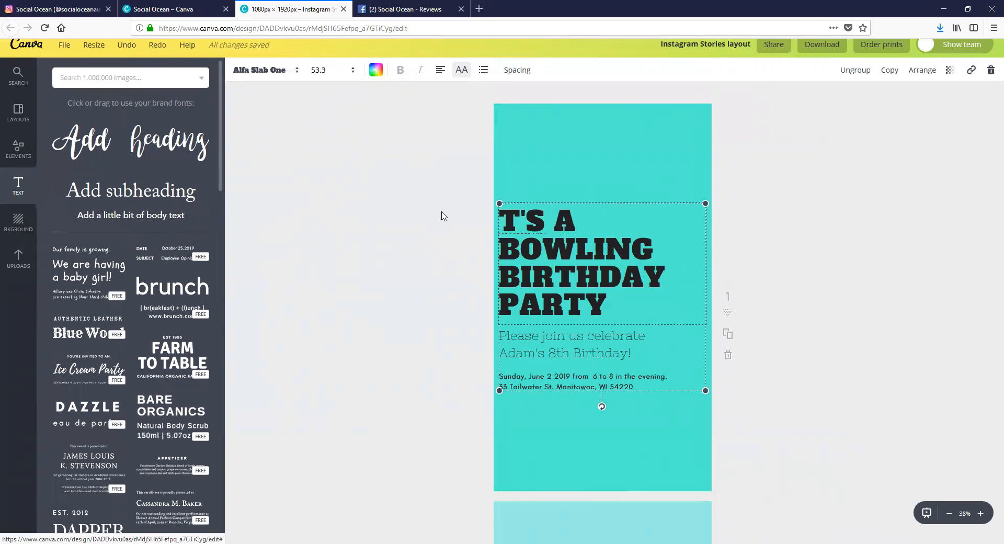
pyautogui.click(541, 201)
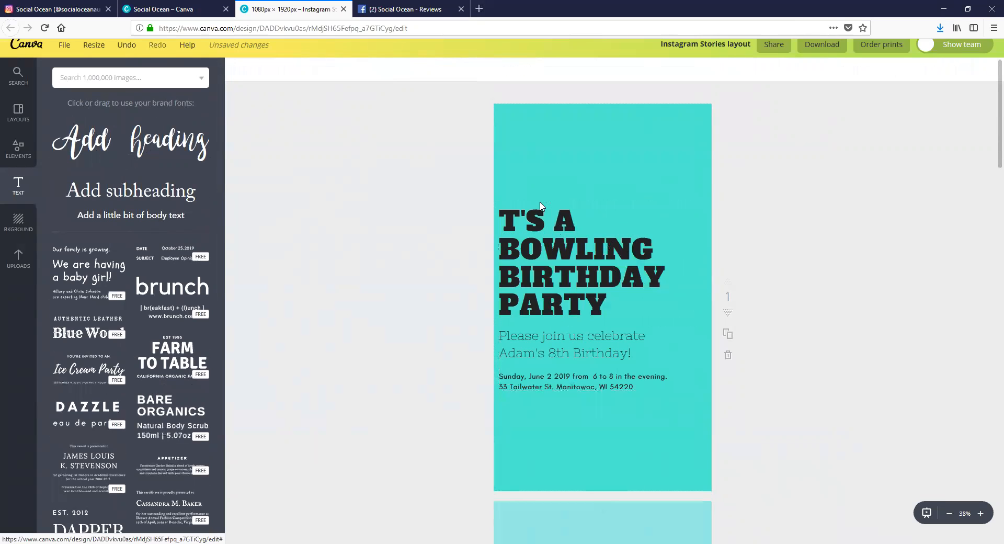
pyautogui.click(498, 205)
pyautogui.moveTo(563, 265)
pyautogui.mouseDown()
pyautogui.moveTo(549, 252)
pyautogui.moveTo(568, 267)
pyautogui.mouseUp()
pyautogui.press('Delete')
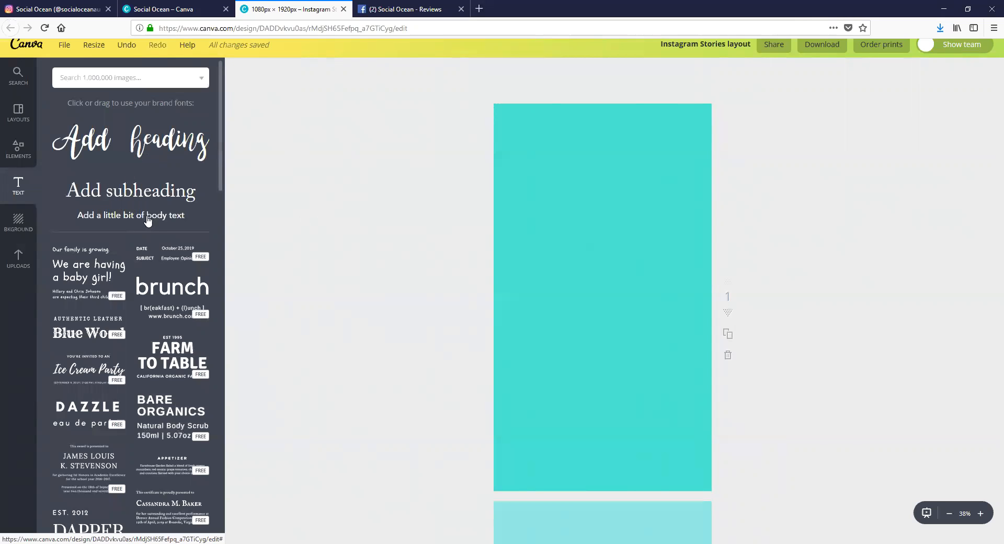
# Step: Check the Facebook Reviews page against the blank first page and the review slide on page 2
pyautogui.scroll(-5, 154, 226)
pyautogui.scroll(-8, 594, 215)
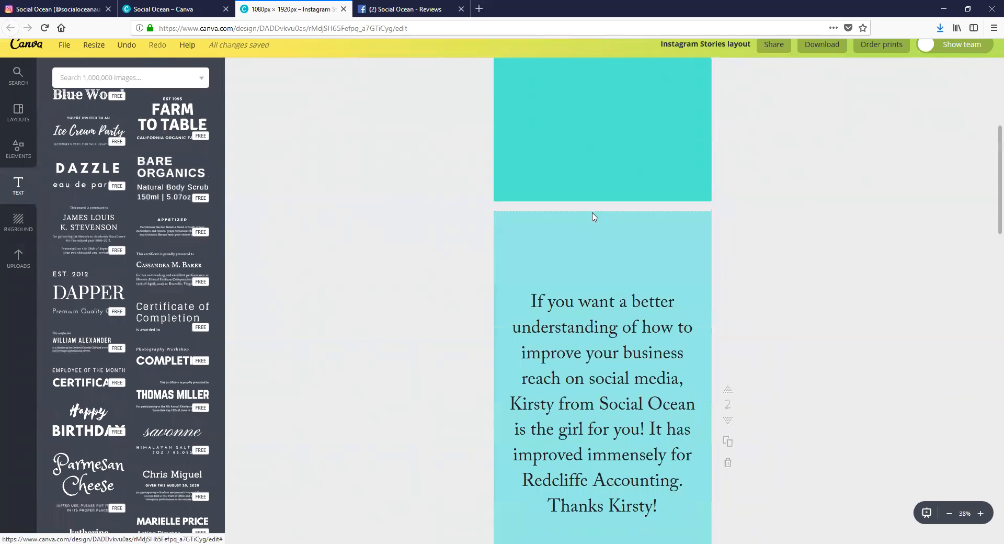
pyautogui.hotkey('ctrl', 'Tab')
pyautogui.scroll(10, 580, 261)
pyautogui.scroll(5, 566, 260)
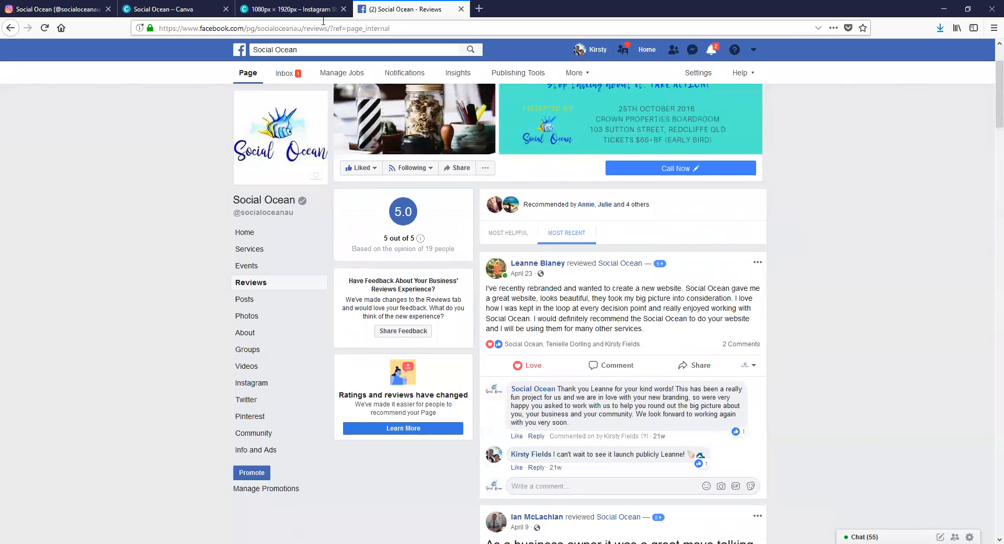
pyautogui.click(301, 11)
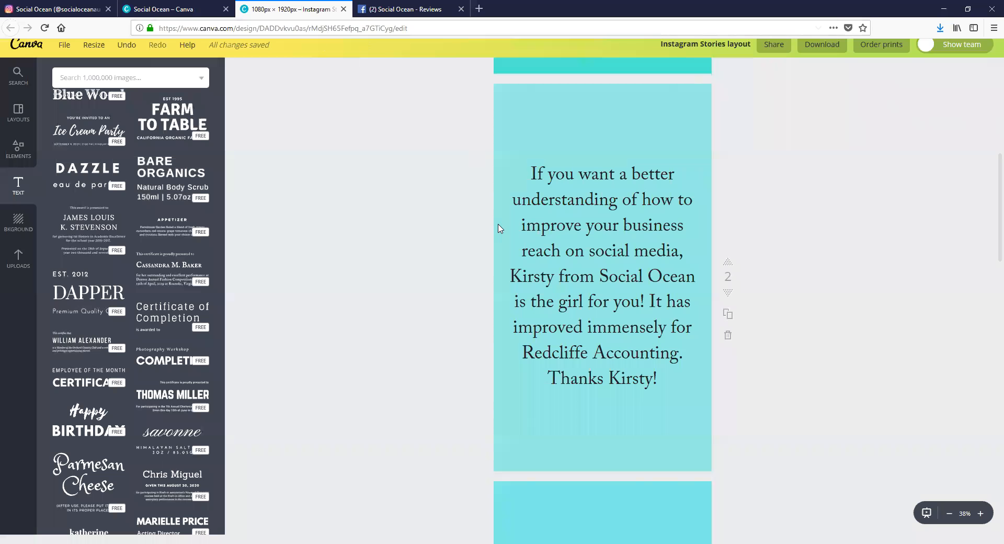
pyautogui.scroll(5, 623, 260)
pyautogui.scroll(-5, 627, 277)
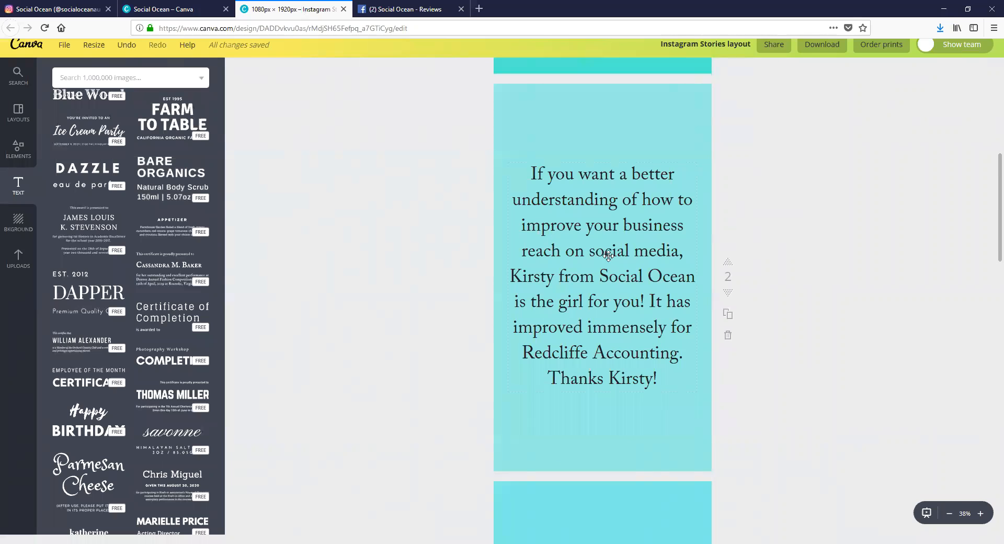
pyautogui.scroll(4, 606, 258)
pyautogui.scroll(5, 600, 265)
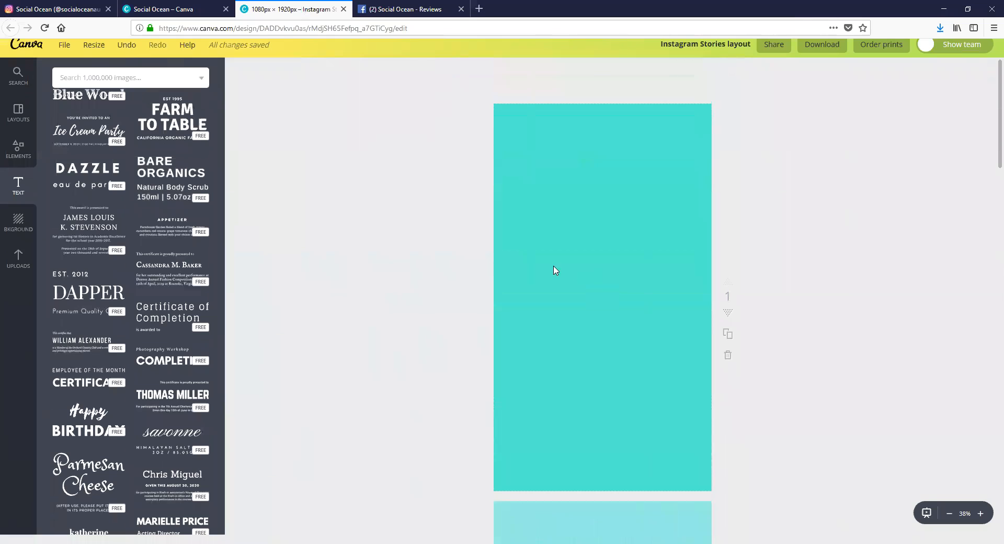
pyautogui.click(406, 11)
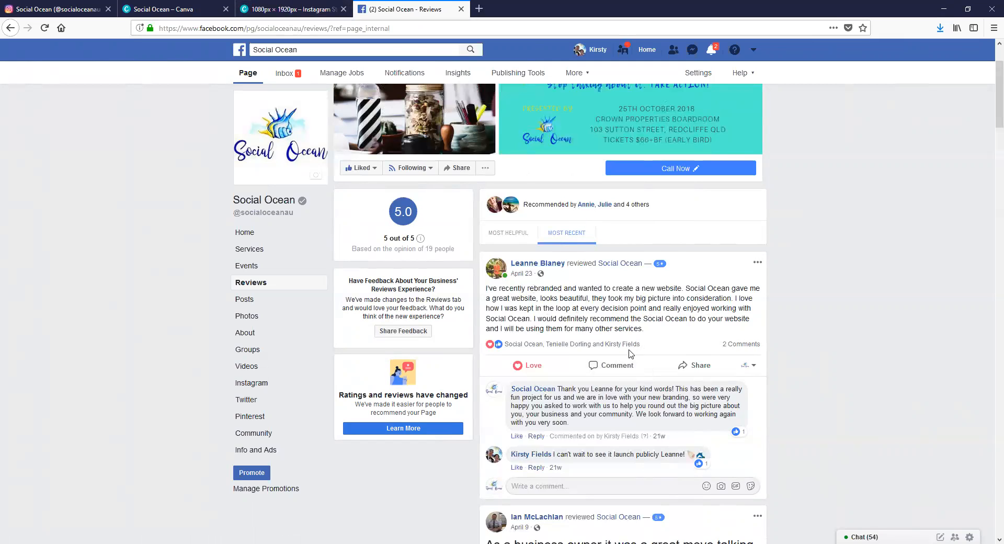
pyautogui.click(288, 9)
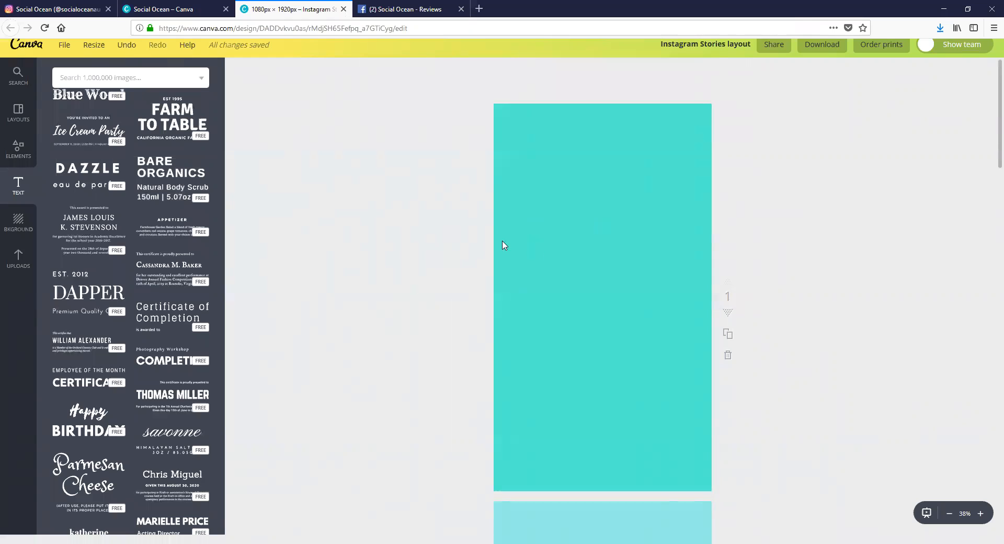
pyautogui.scroll(-2, 574, 292)
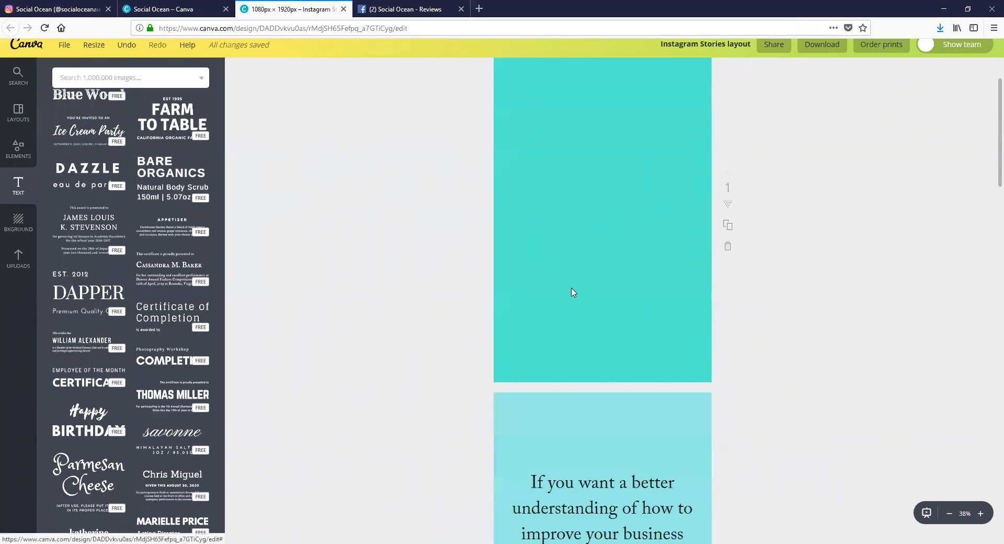
pyautogui.scroll(-7, 573, 292)
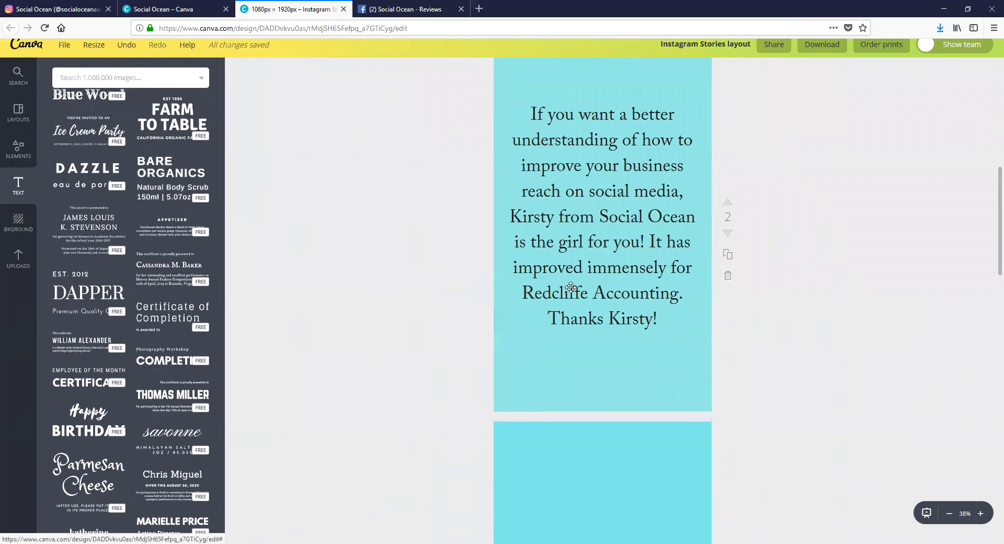
pyautogui.scroll(3, 571, 287)
pyautogui.scroll(5, 570, 286)
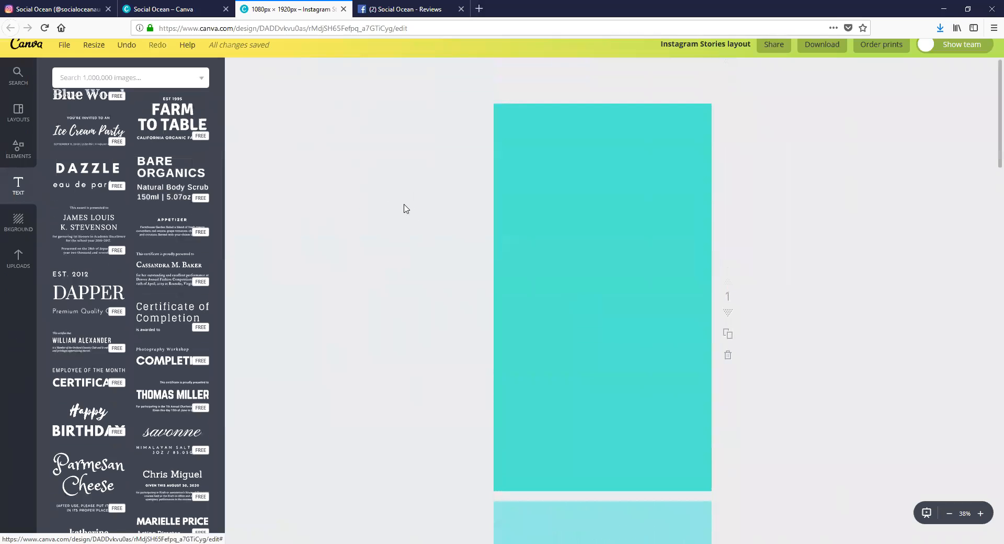
# Step: Add a subheading to page 1 and copy the August 7, 2017 "wonderful support for my goals" review from Facebook, without its trailing symbols
pyautogui.click(18, 190)
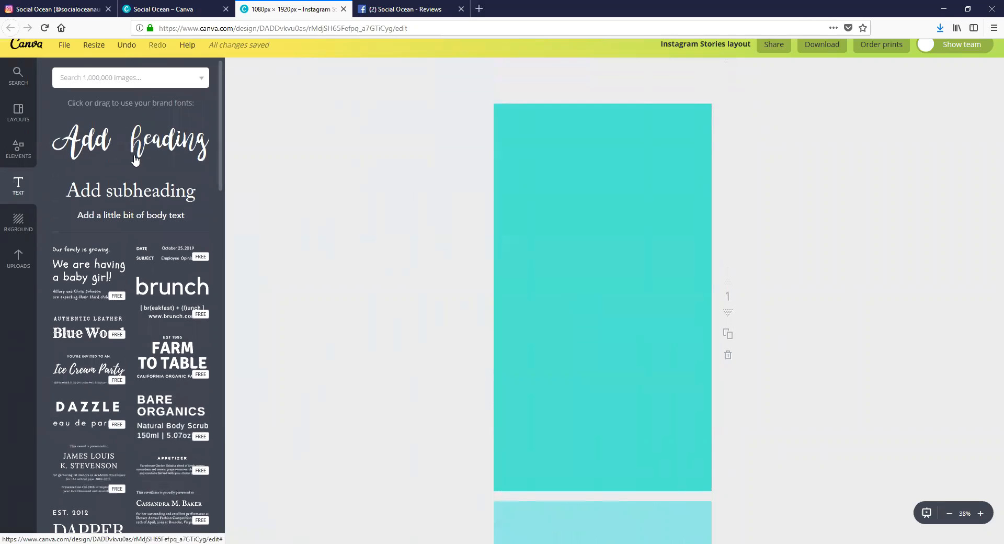
pyautogui.click(134, 194)
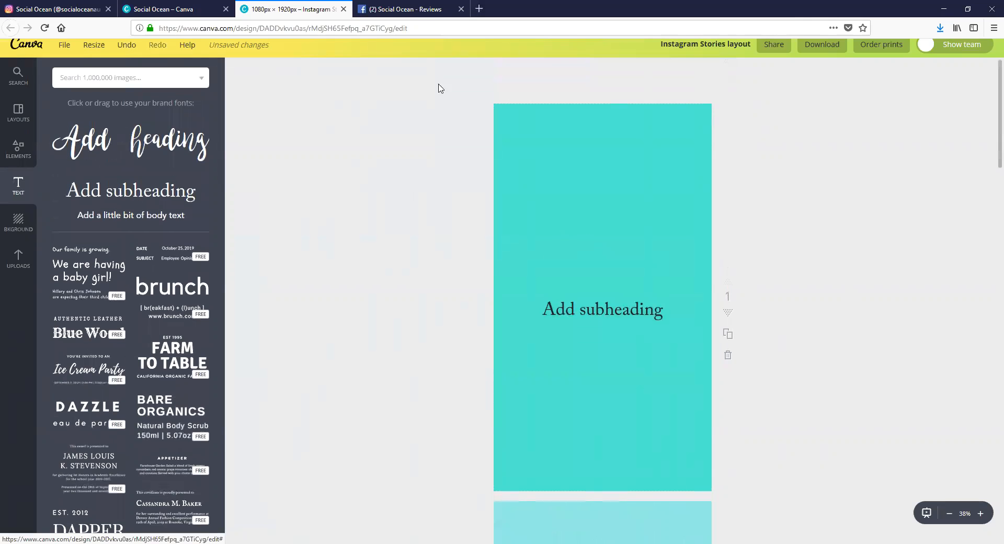
pyautogui.click(413, 9)
pyautogui.scroll(-8, 571, 295)
pyautogui.scroll(-15, 571, 296)
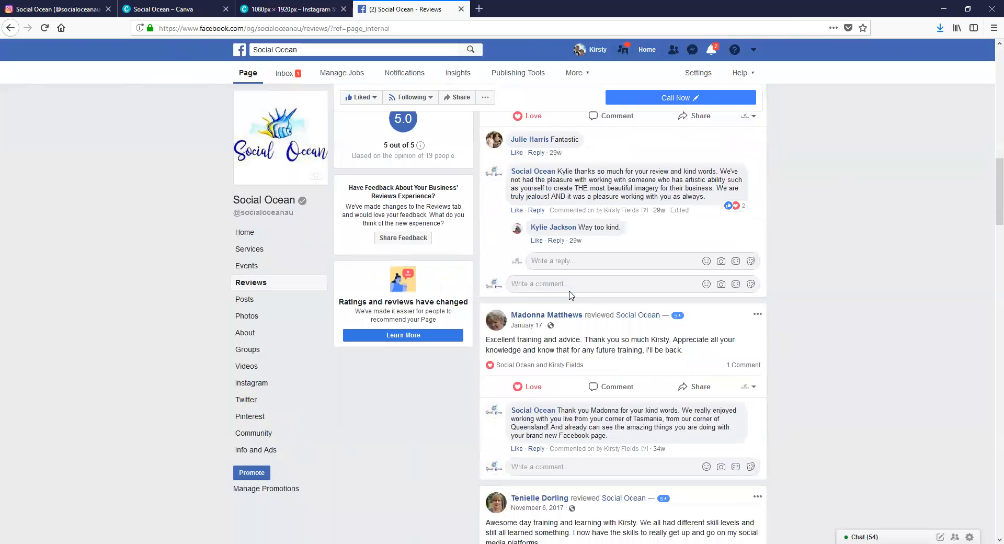
pyautogui.scroll(-3, 570, 291)
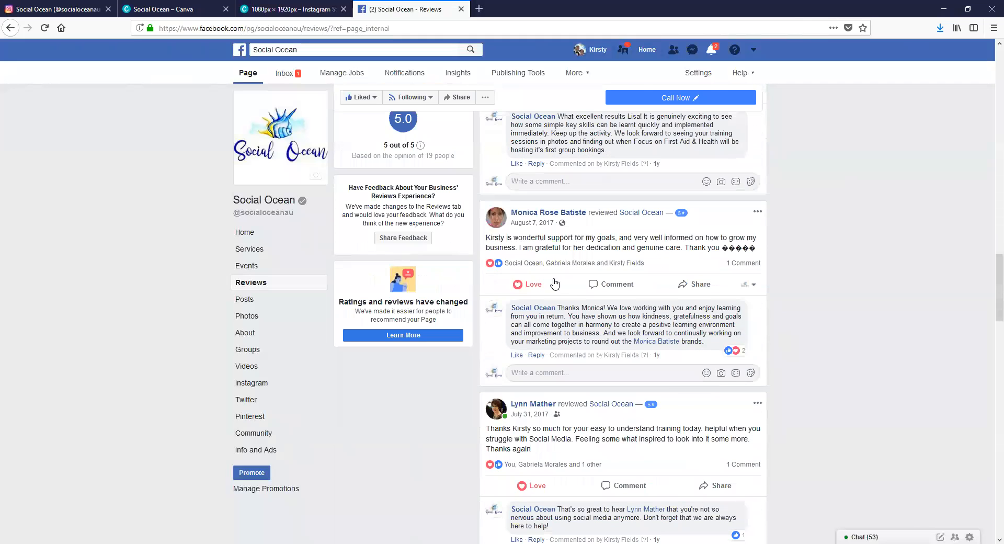
pyautogui.moveTo(484, 239); pyautogui.dragTo(718, 247)
pyautogui.hotkey('ctrl', 'c')
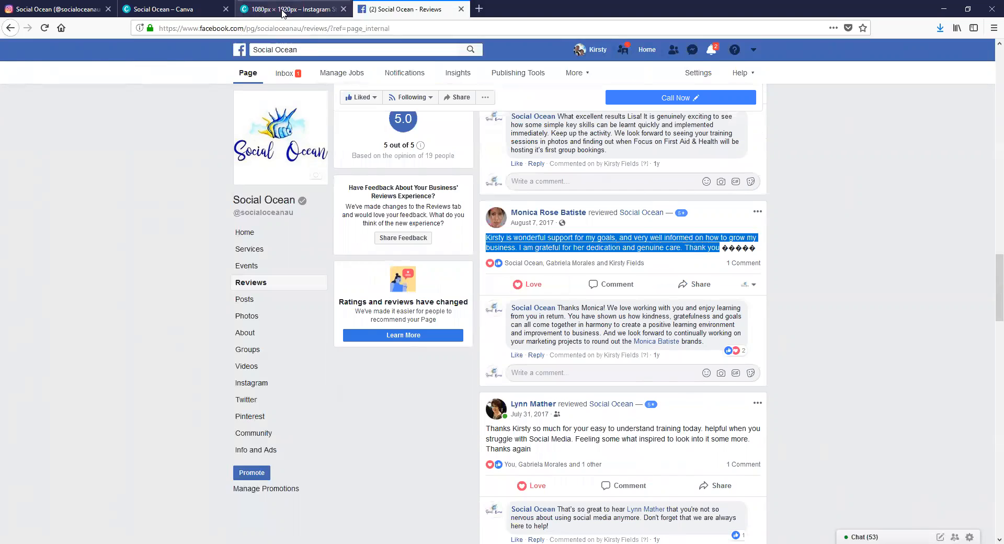
# Step: Back in Canva, replace the page 1 subheading text with the copied review and move the text box up to fit within the page
pyautogui.click(286, 12)
pyautogui.doubleClick(592, 313)
pyautogui.click(592, 312)
pyautogui.tripleClick(592, 312)
pyautogui.hotkey('ctrl', 'v')
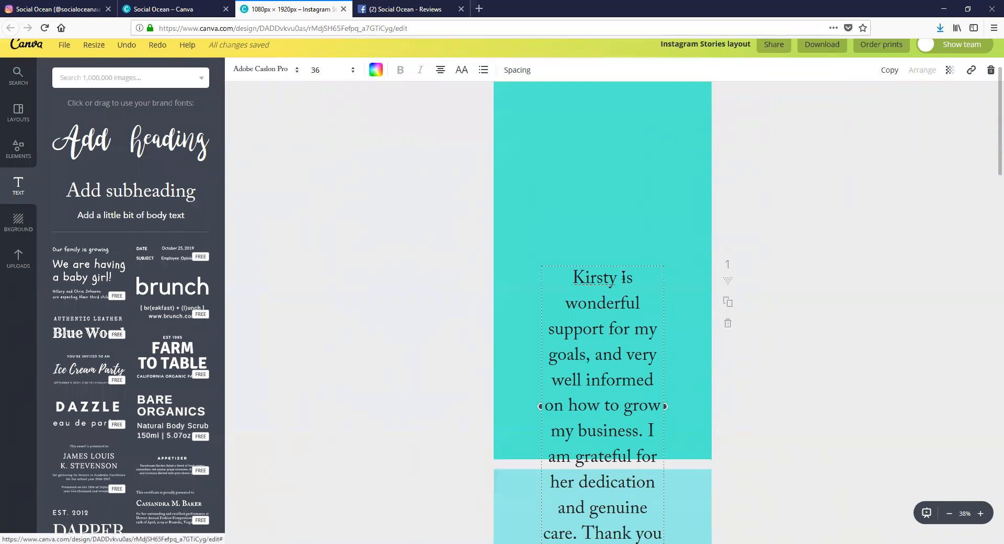
pyautogui.moveTo(634, 266); pyautogui.dragTo(637, 89)
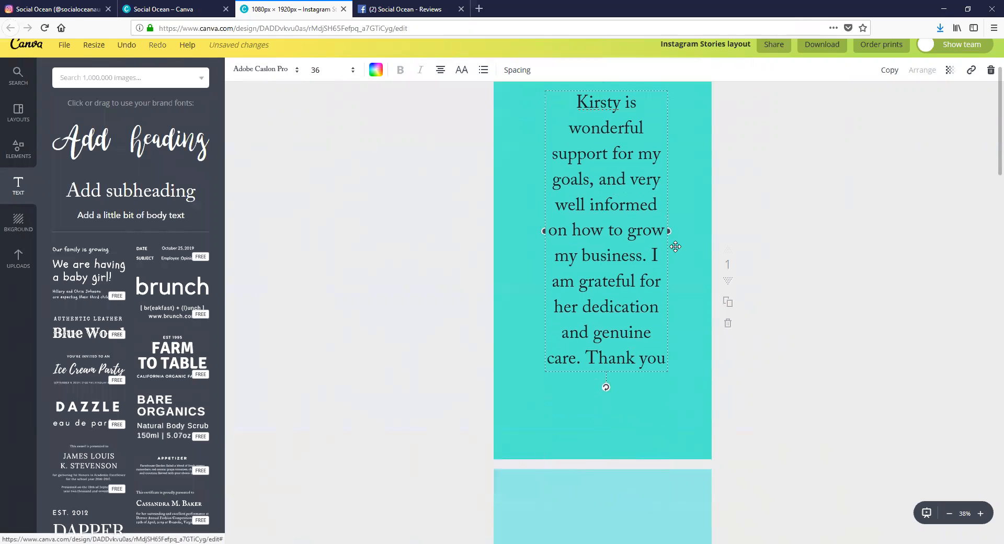
# Step: Widen the page 1 review text box to almost the page's width and centre it on the page
pyautogui.moveTo(671, 202); pyautogui.dragTo(702, 264)
pyautogui.moveTo(536, 238); pyautogui.dragTo(511, 240)
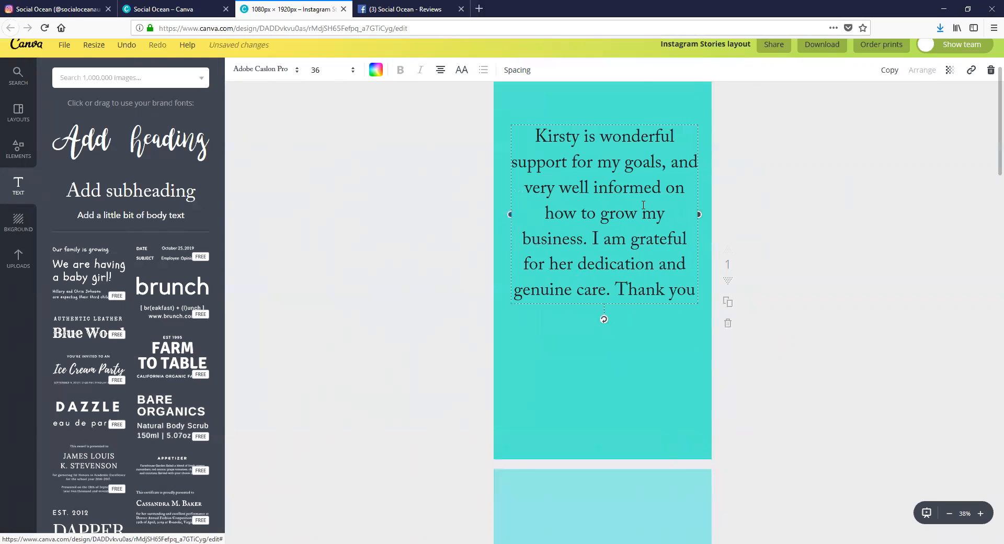
pyautogui.scroll(1, 651, 167)
pyautogui.moveTo(654, 155); pyautogui.dragTo(652, 205)
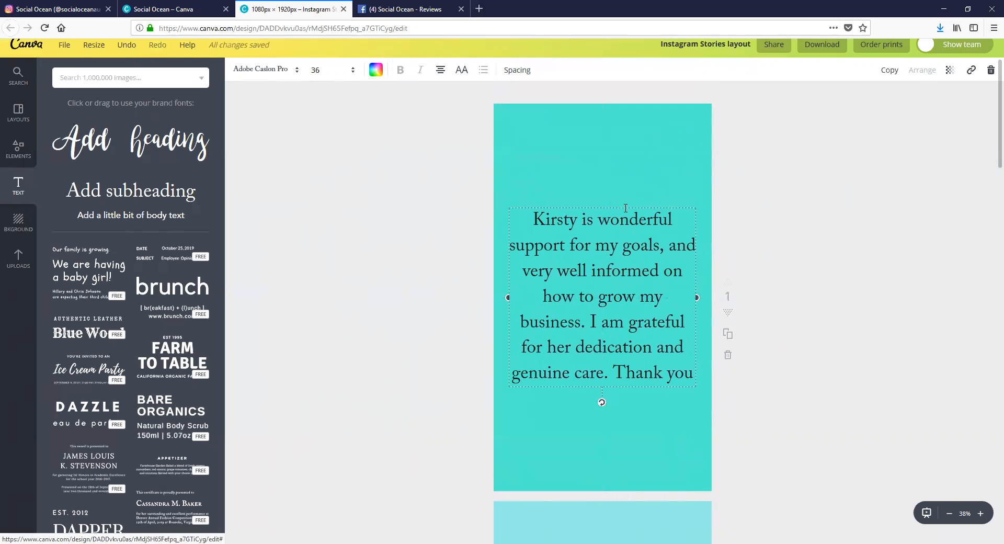
# Step: Start a new paragraph before "I am grateful" in the page 1 review, separated by a blank line
pyautogui.click(591, 319)
pyautogui.press('Return')
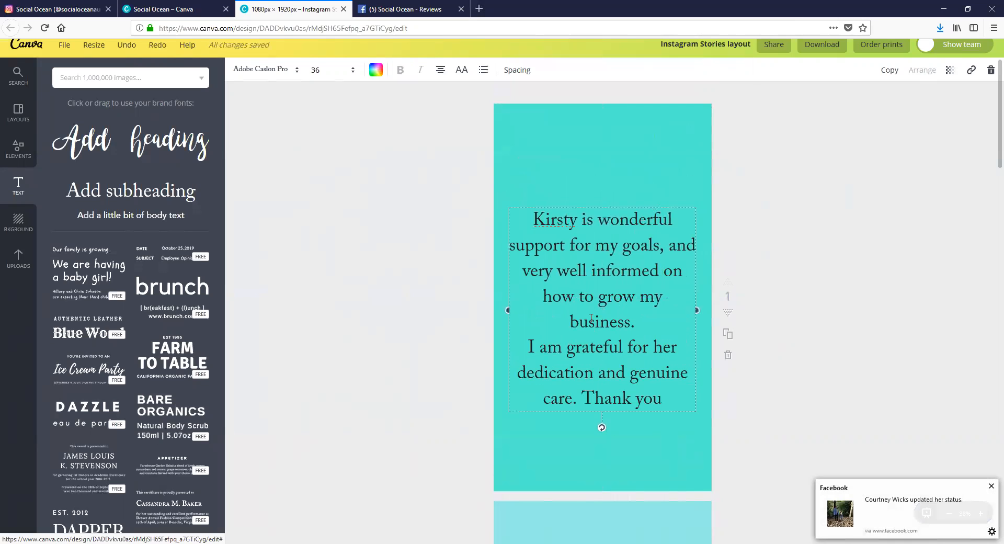
pyautogui.press('Return')
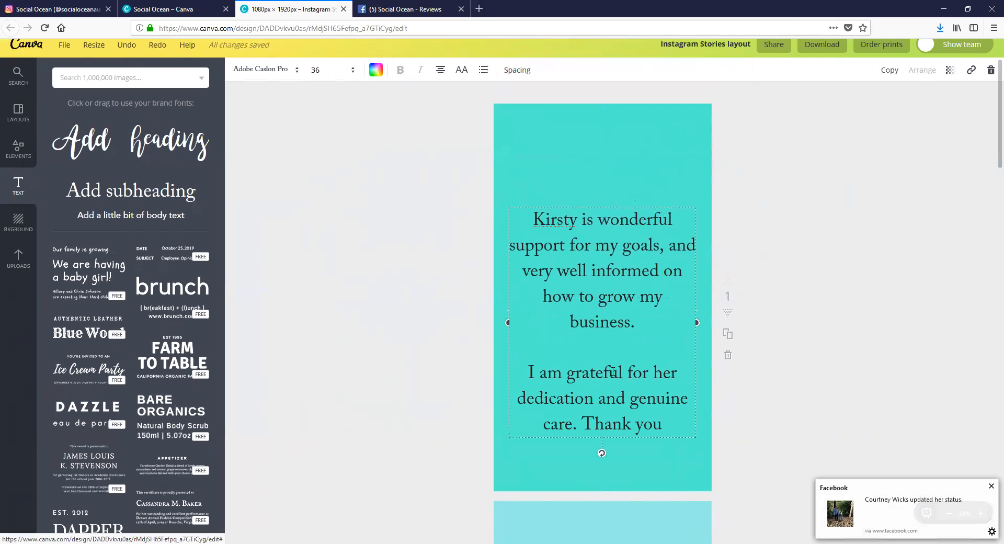
# Step: Delete the closing "Thank you" from the page 1 review and move its text box up to centre it vertically
pyautogui.moveTo(582, 421); pyautogui.dragTo(648, 443)
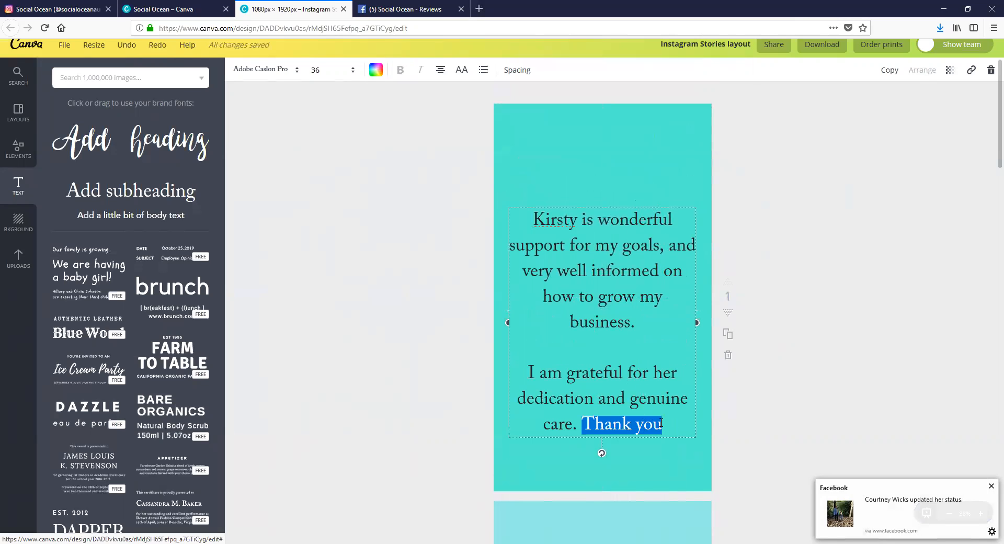
pyautogui.press('BackSpace')
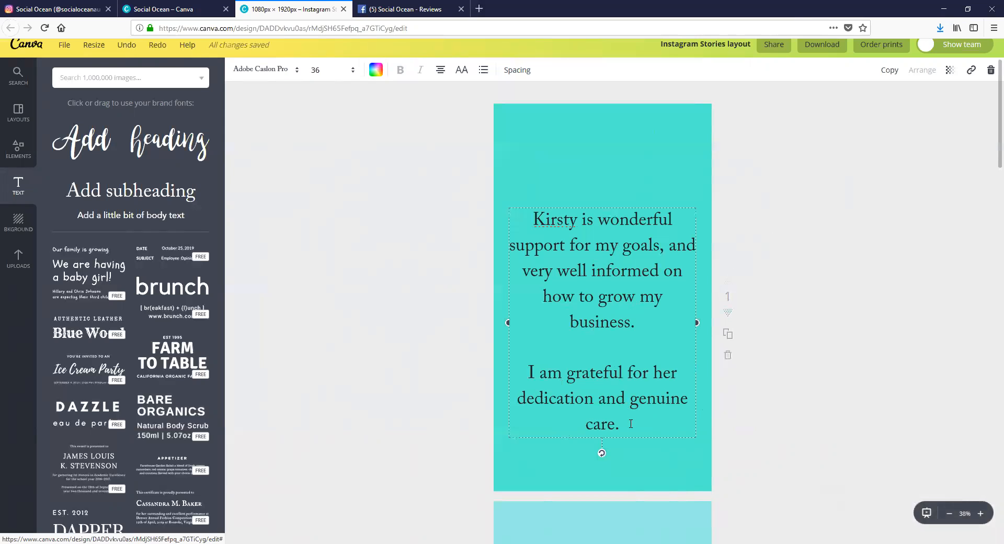
pyautogui.scroll(-8, 631, 417)
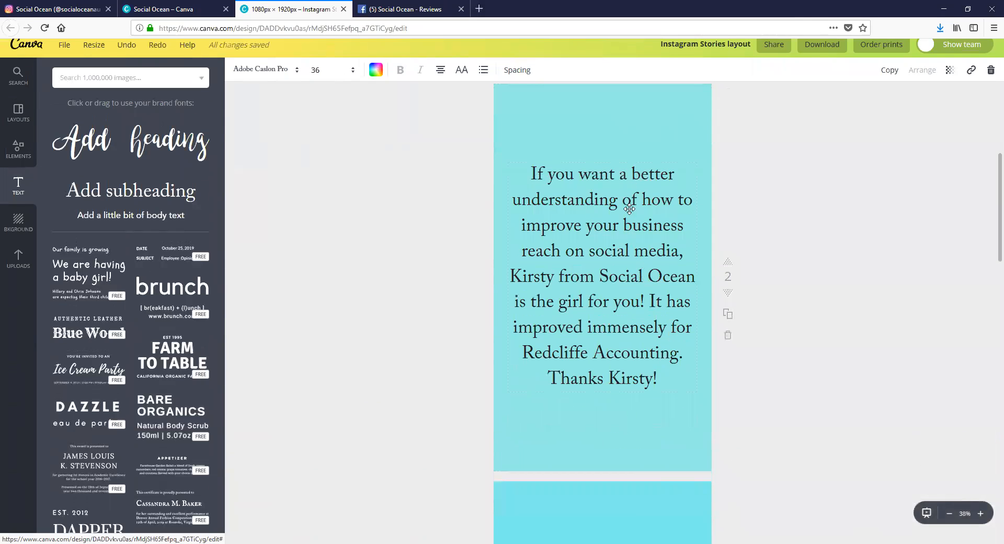
pyautogui.scroll(8, 609, 249)
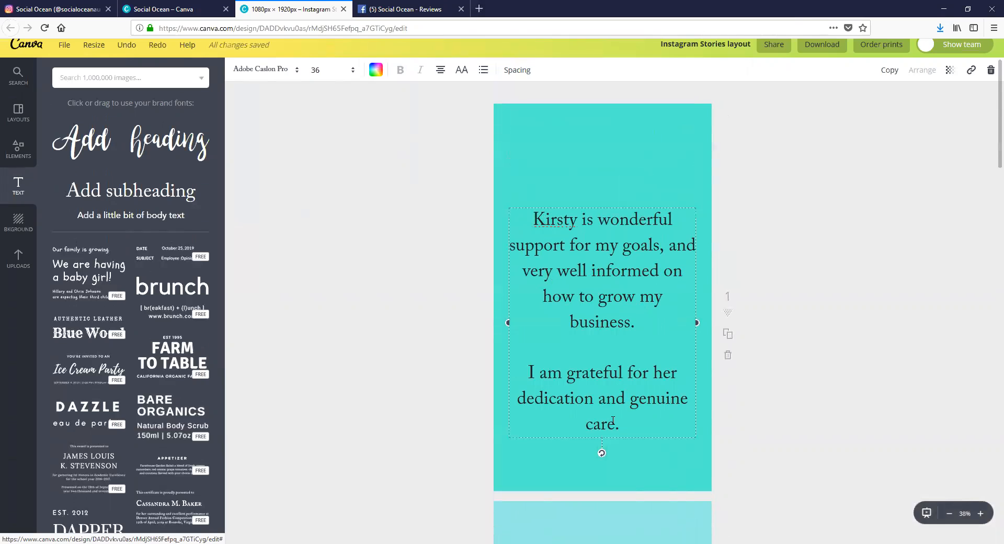
pyautogui.moveTo(617, 206); pyautogui.dragTo(621, 175)
# Step: Insert a blank line before "It has improved" in the page 2 review and move the text box up to recentre it
pyautogui.scroll(-8, 629, 272)
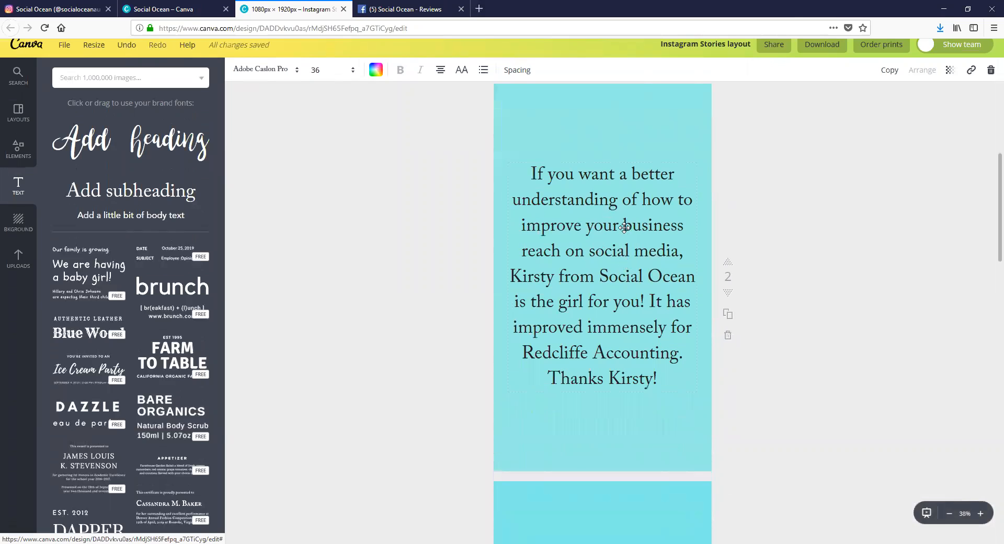
pyautogui.doubleClick(601, 281)
pyautogui.click(649, 303)
pyautogui.press('Return')
pyautogui.press('Return')
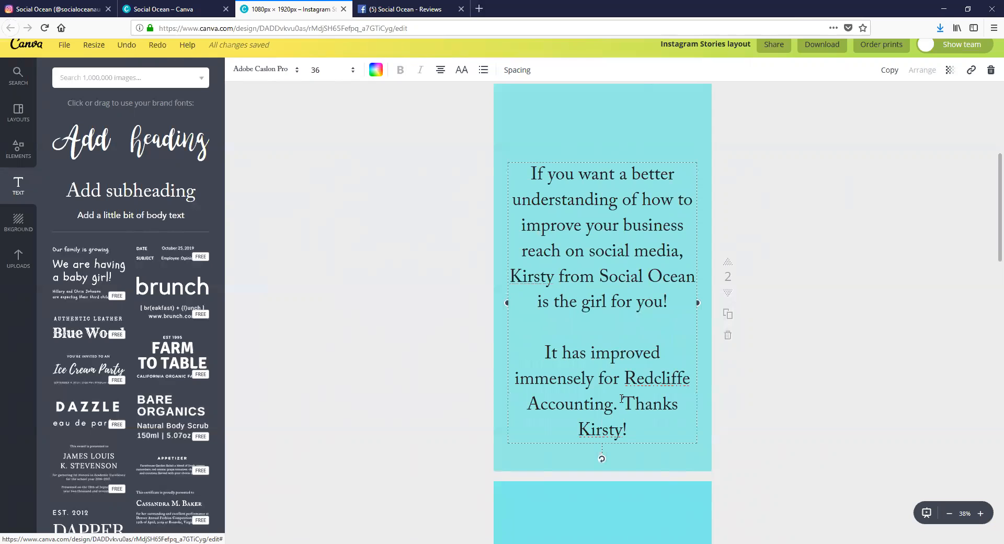
pyautogui.doubleClick(624, 399)
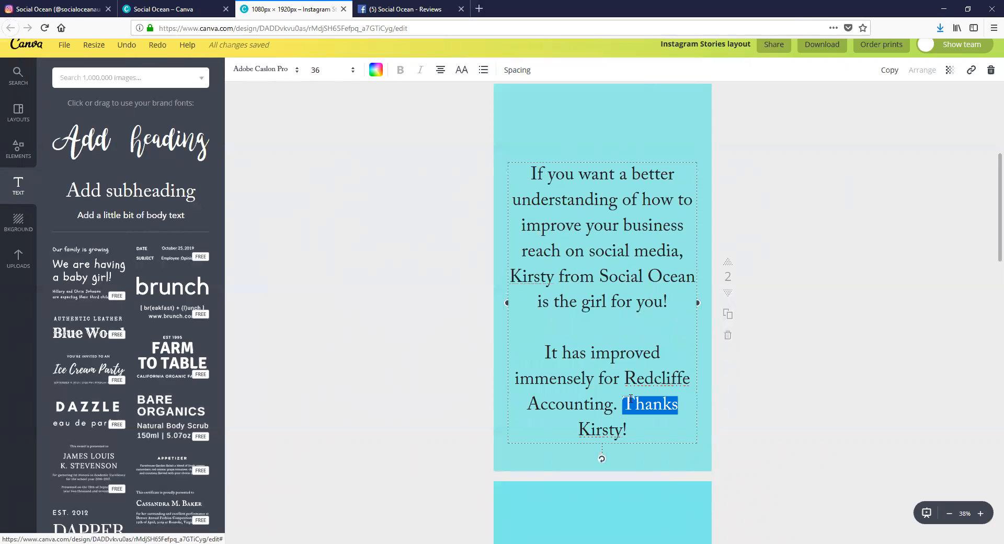
pyautogui.click(631, 398)
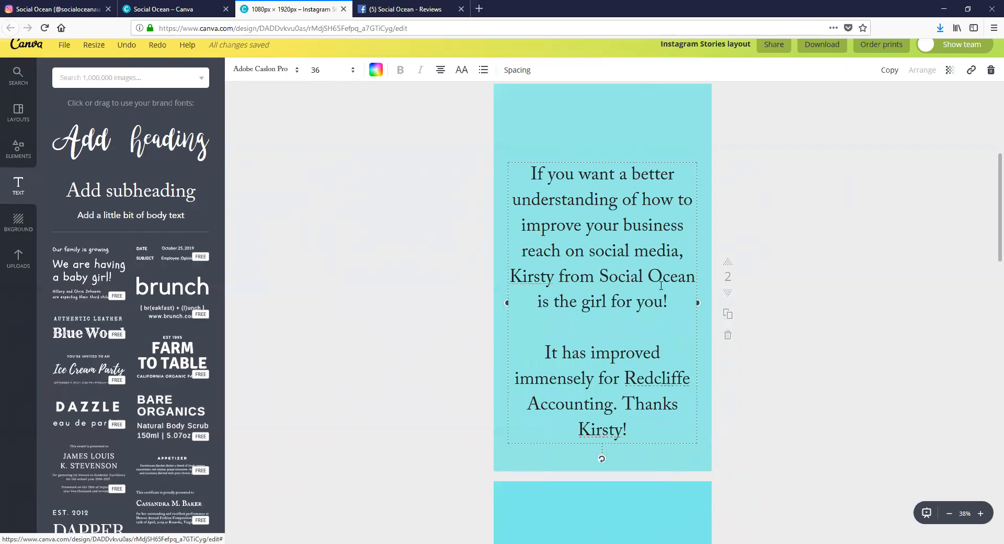
pyautogui.moveTo(640, 159); pyautogui.dragTo(642, 135)
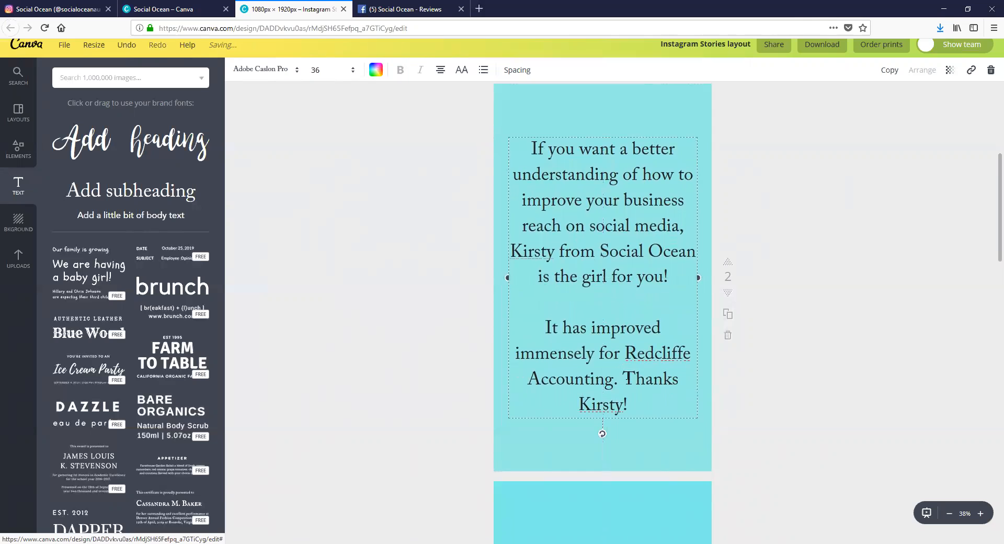
# Step: Widen the page 3 "Social Media Queen" review text box
pyautogui.scroll(-8, 627, 378)
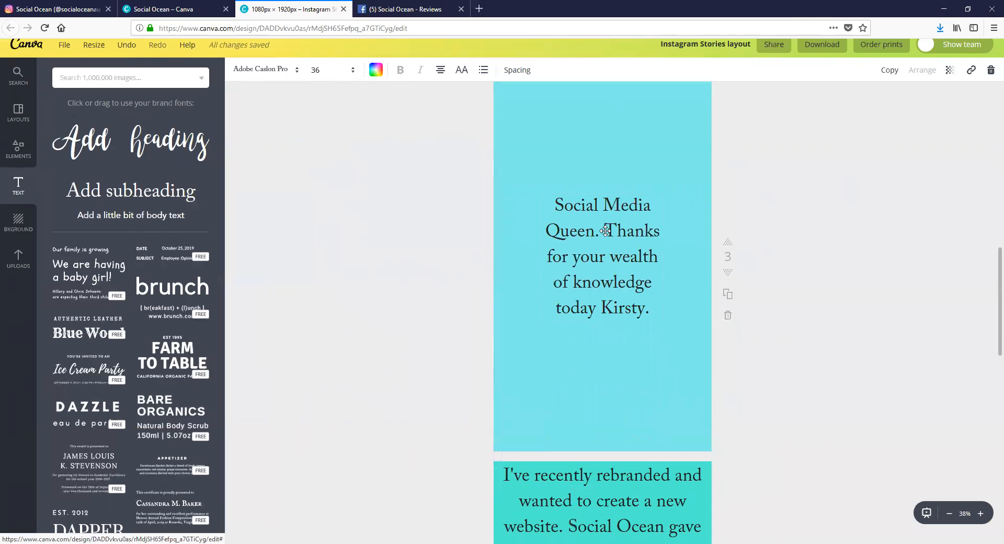
pyautogui.doubleClick(630, 231)
pyautogui.moveTo(664, 259); pyautogui.dragTo(692, 262)
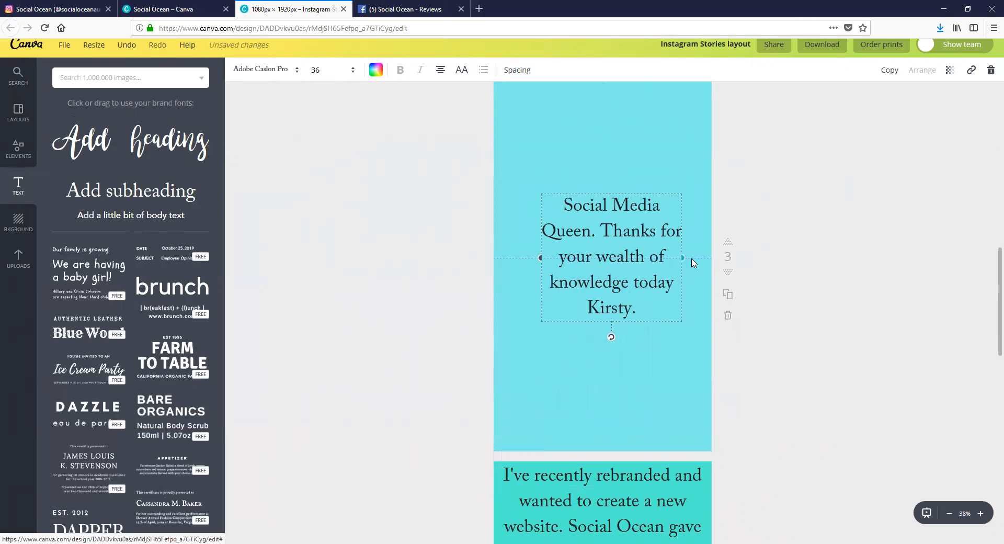
# Step: Insert a blank line before "Thanks for your wealth of knowledge" on page 3 and centre the text box on the page
pyautogui.doubleClick(608, 228)
pyautogui.press('Left')
pyautogui.press('Return')
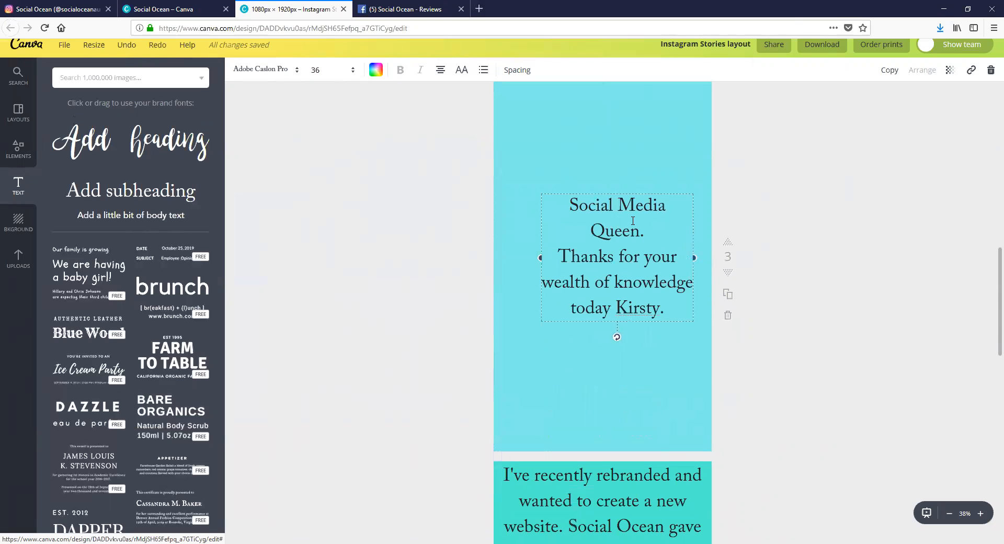
pyautogui.press('Return')
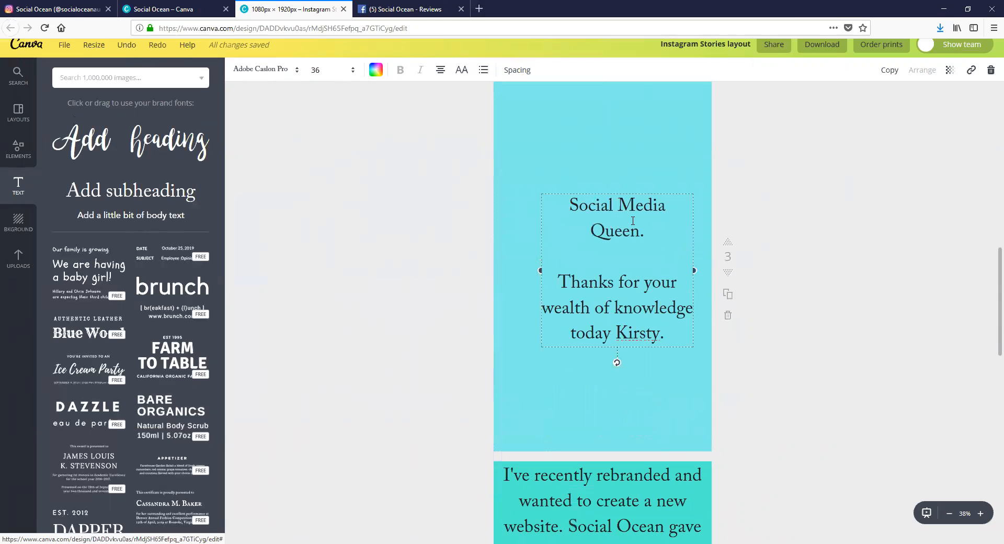
pyautogui.moveTo(632, 191); pyautogui.dragTo(617, 174)
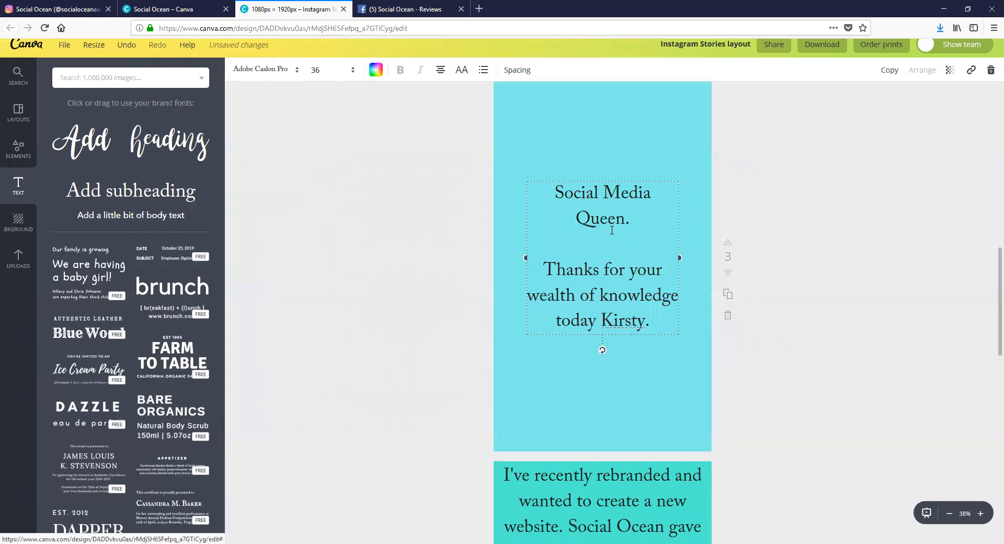
# Step: Delete the opening sentence "I've recently rebranded and wanted to create a new website." from the page 4 review
pyautogui.scroll(-2, 644, 310)
pyautogui.scroll(-5, 600, 290)
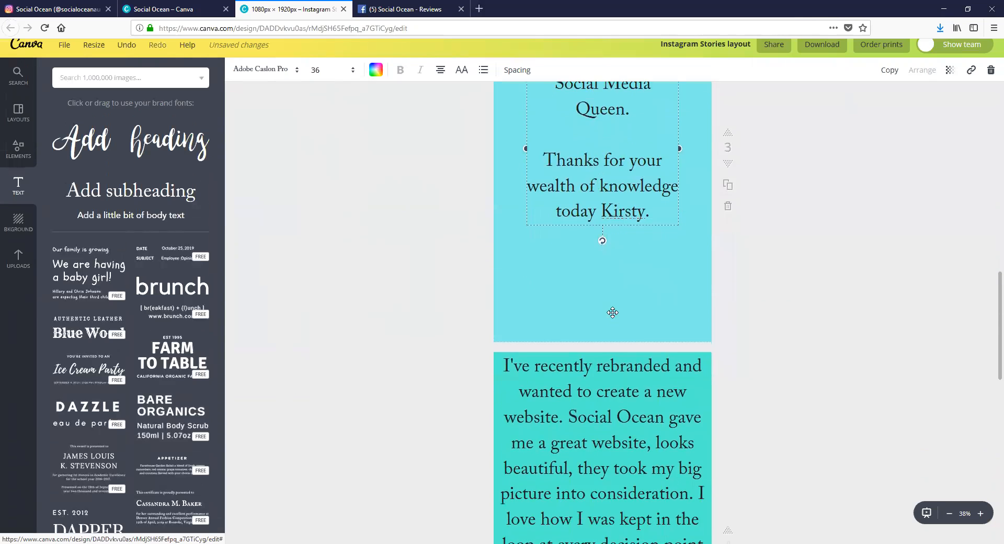
pyautogui.scroll(-3, 614, 307)
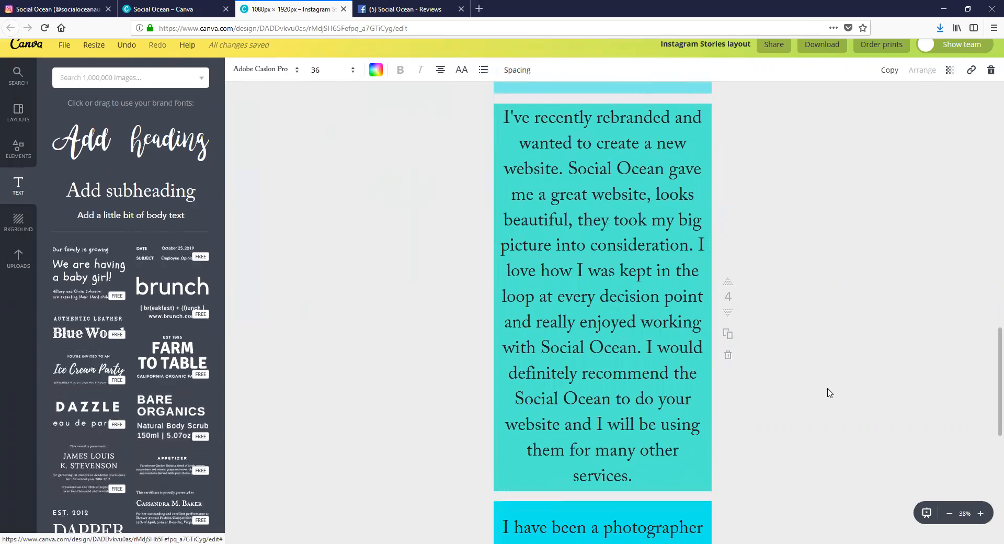
pyautogui.doubleClick(569, 165)
pyautogui.click(568, 165)
pyautogui.doubleClick(568, 167)
pyautogui.click(568, 167)
pyautogui.click(568, 166)
pyautogui.moveTo(568, 166); pyautogui.dragTo(504, 119)
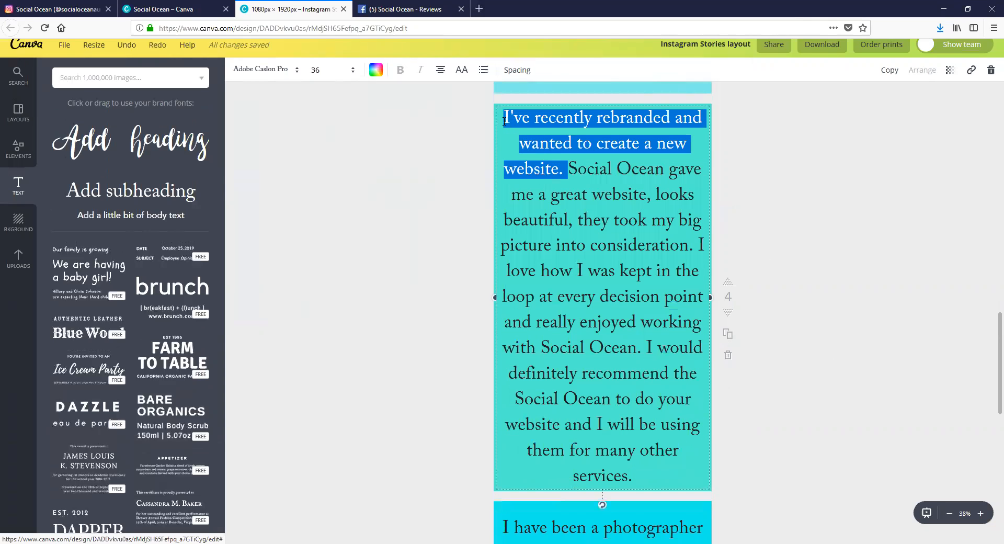
pyautogui.press('BackSpace')
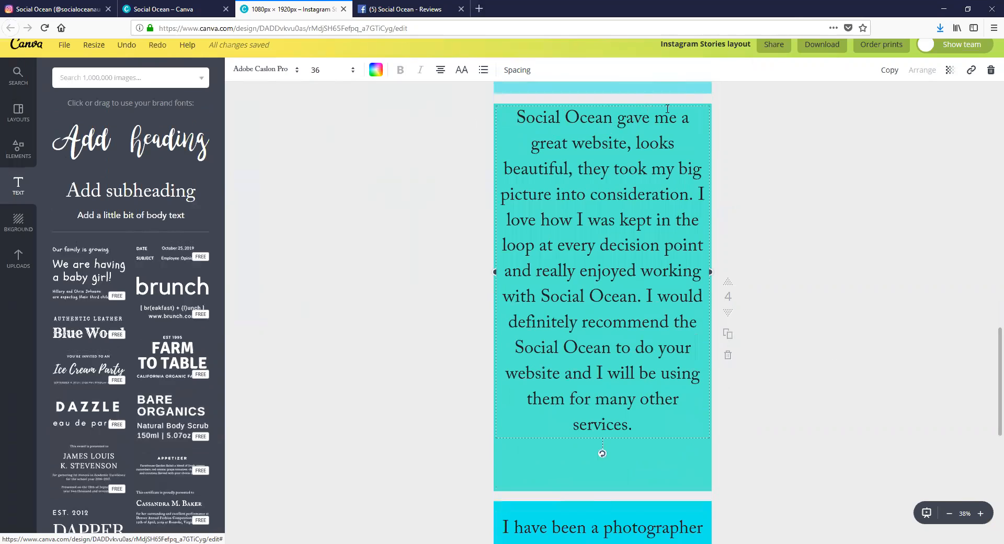
# Step: Split the page 4 review into three paragraphs with blank lines before "I love how" and "I would definitely"
pyautogui.doubleClick(698, 194)
pyautogui.press('Left')
pyautogui.press('Return')
pyautogui.press('Return')
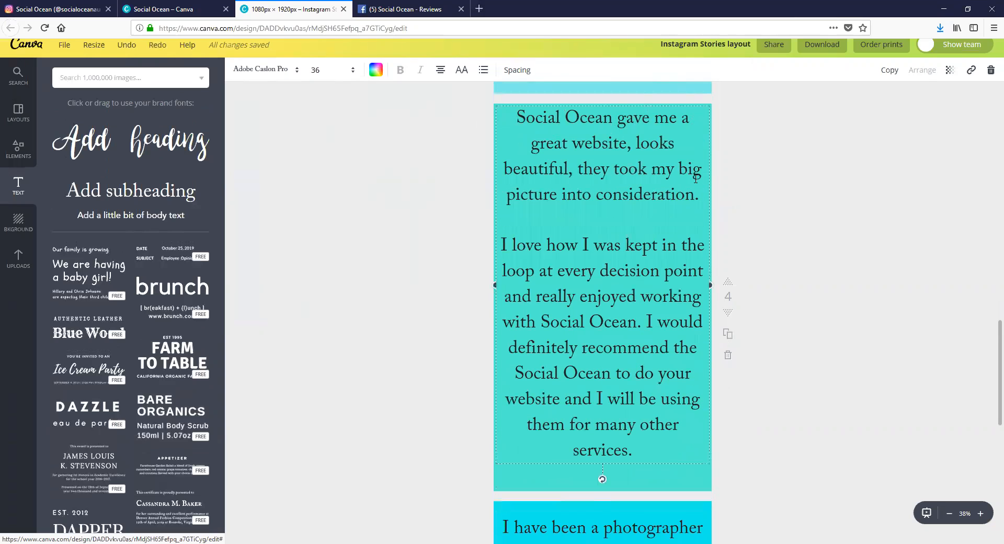
pyautogui.doubleClick(649, 319)
pyautogui.press('Left')
pyautogui.press('Return')
pyautogui.press('Return')
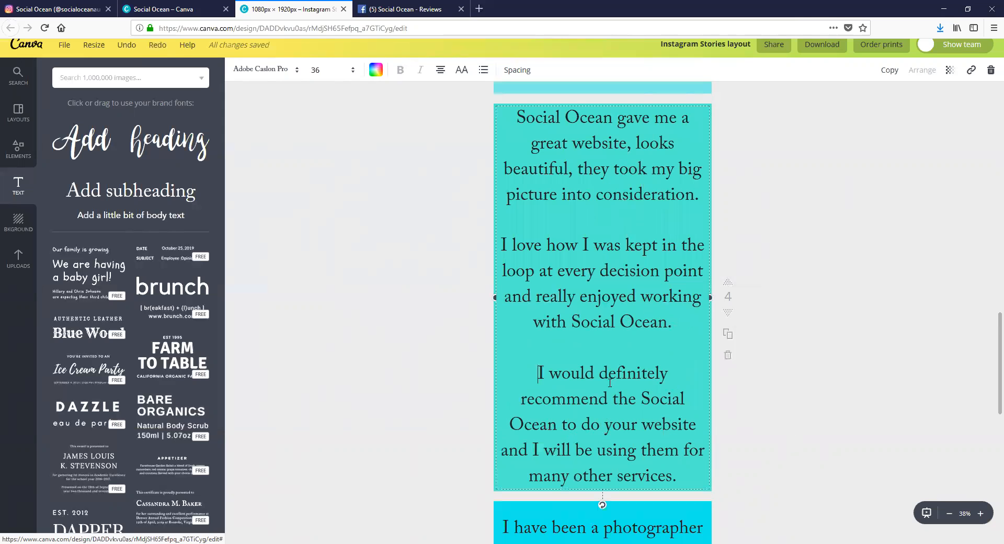
# Step: Insert a blank line after "smart marketing ideas." in the page 5 review and move the text box up to the page's upper edge
pyautogui.scroll(-3, 608, 380)
pyautogui.scroll(-3, 608, 380)
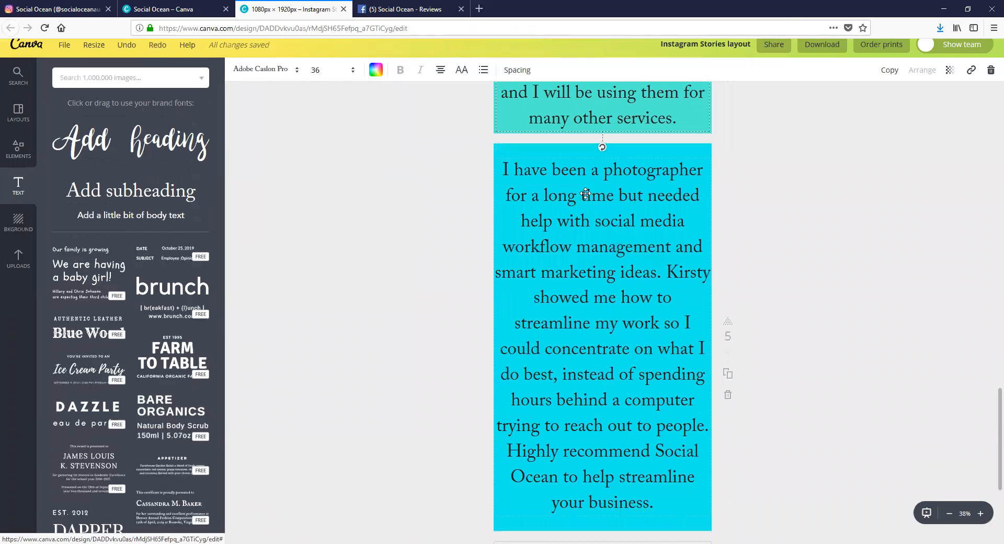
pyautogui.doubleClick(556, 177)
pyautogui.click(651, 175)
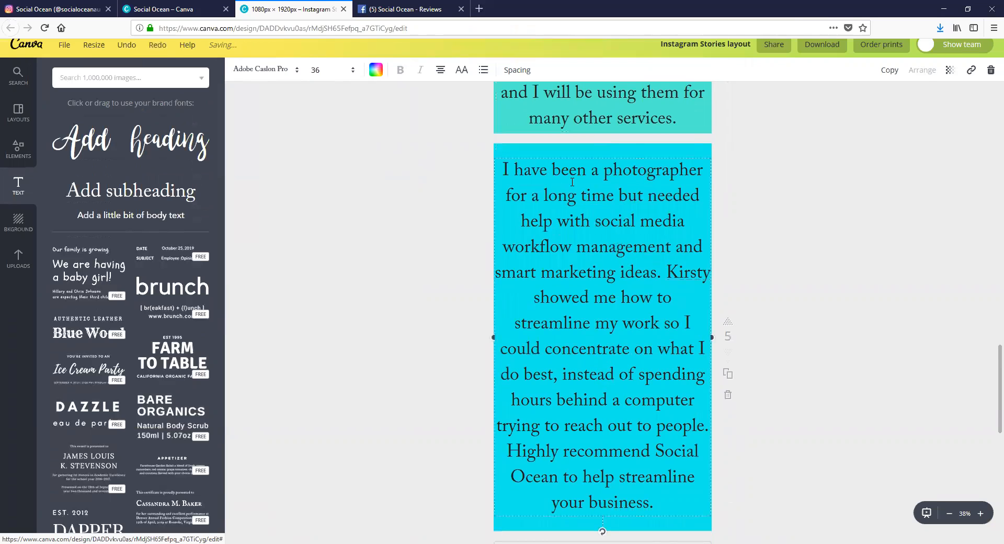
pyautogui.doubleClick(667, 269)
pyautogui.press('Right')
pyautogui.press('Return')
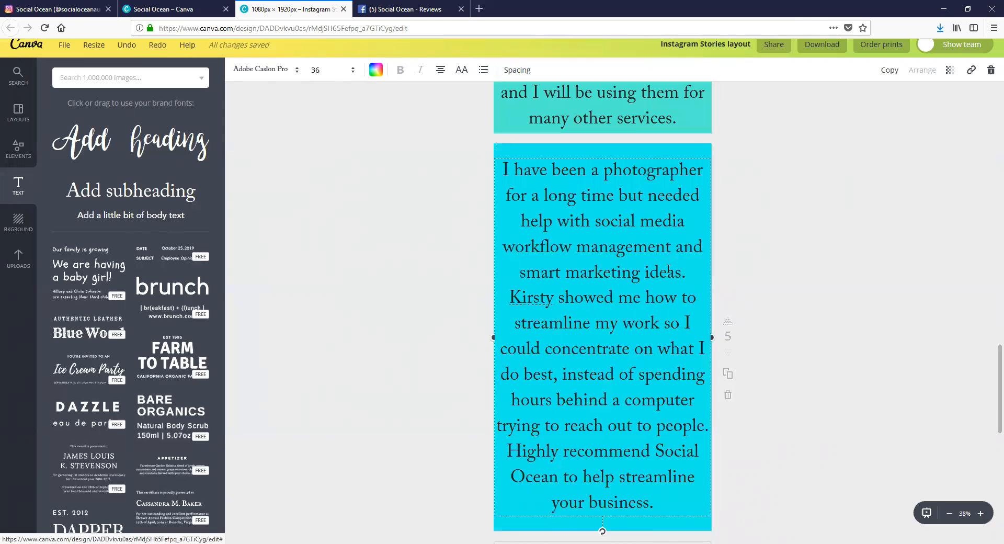
pyautogui.press('Return')
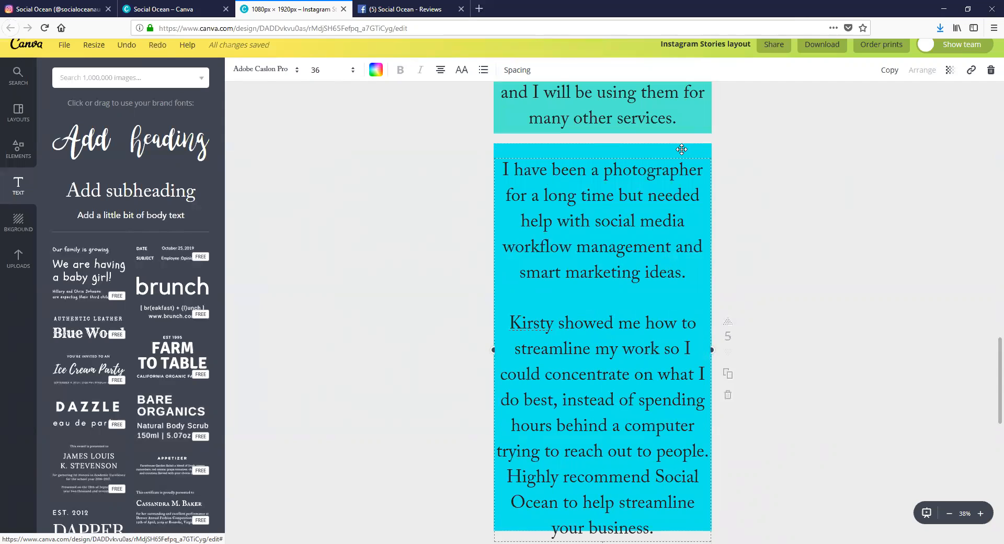
pyautogui.moveTo(676, 154); pyautogui.dragTo(674, 142)
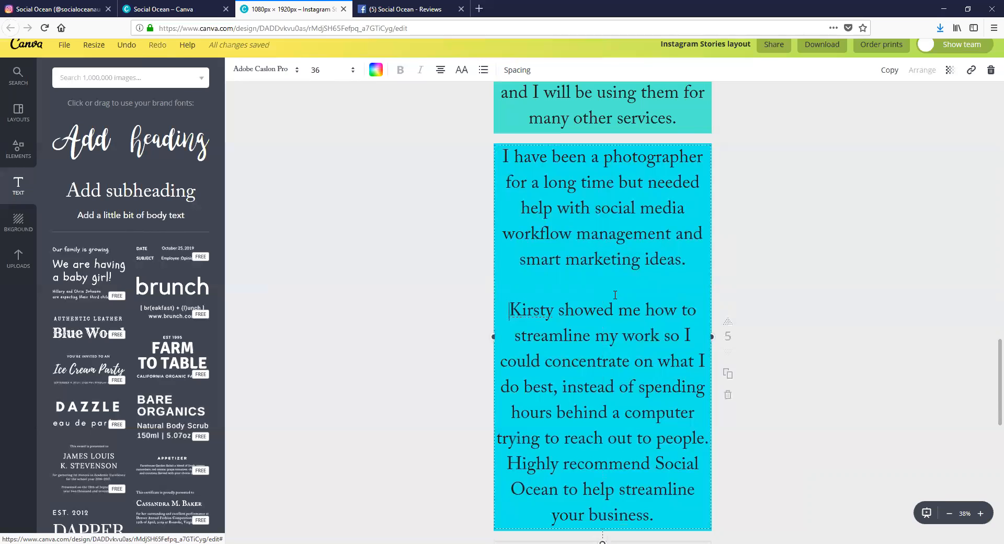
# Step: Insert a blank line before "Highly recommend Social Ocean" in the page 5 review
pyautogui.doubleClick(706, 438)
pyautogui.click(706, 439)
pyautogui.press('Return')
pyautogui.press('Return')
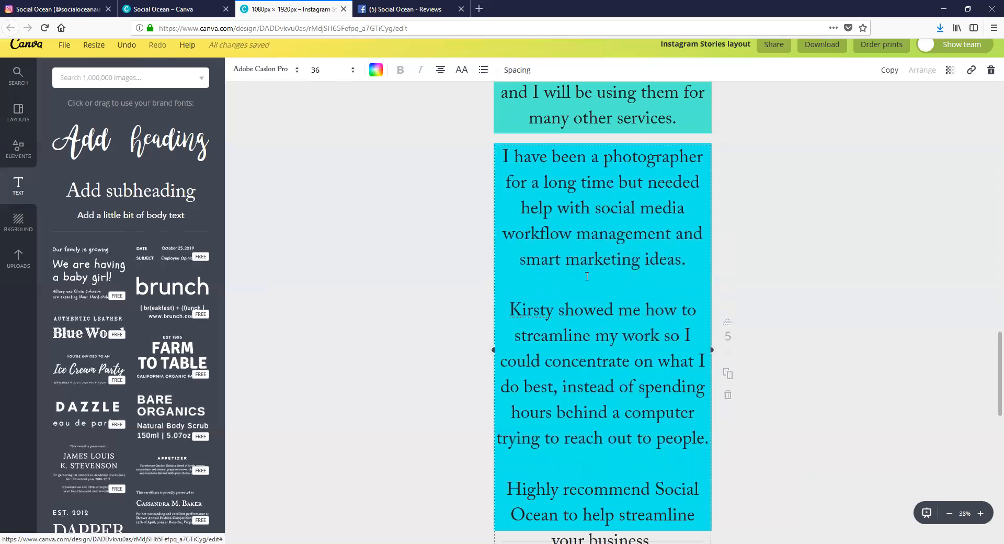
# Step: Replace the page 5 text from the comma after "what I do best" through "reach out to people." with "..."
pyautogui.scroll(-2, 617, 400)
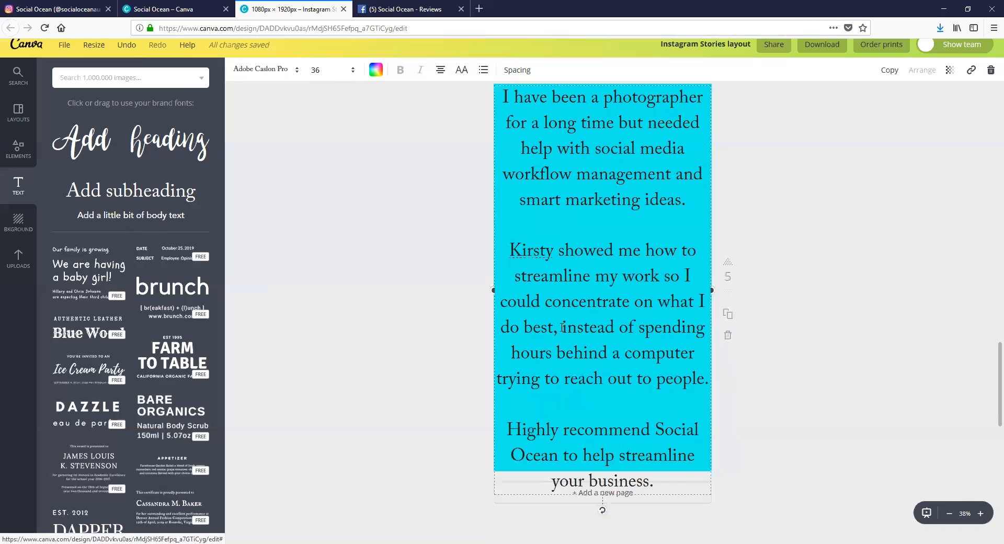
pyautogui.moveTo(562, 328); pyautogui.dragTo(710, 387)
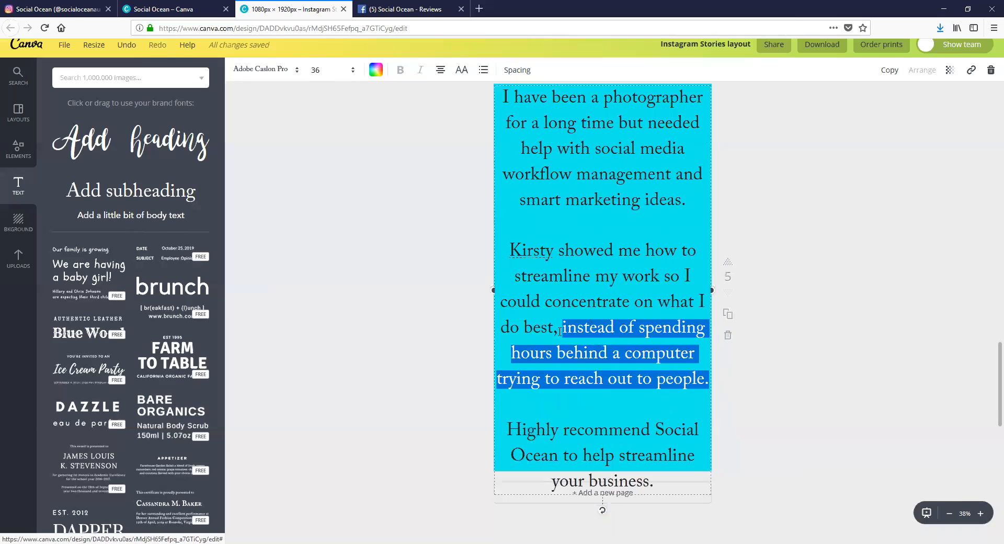
pyautogui.moveTo(562, 326); pyautogui.dragTo(705, 372)
pyautogui.press('BackSpace')
pyautogui.press('BackSpace')
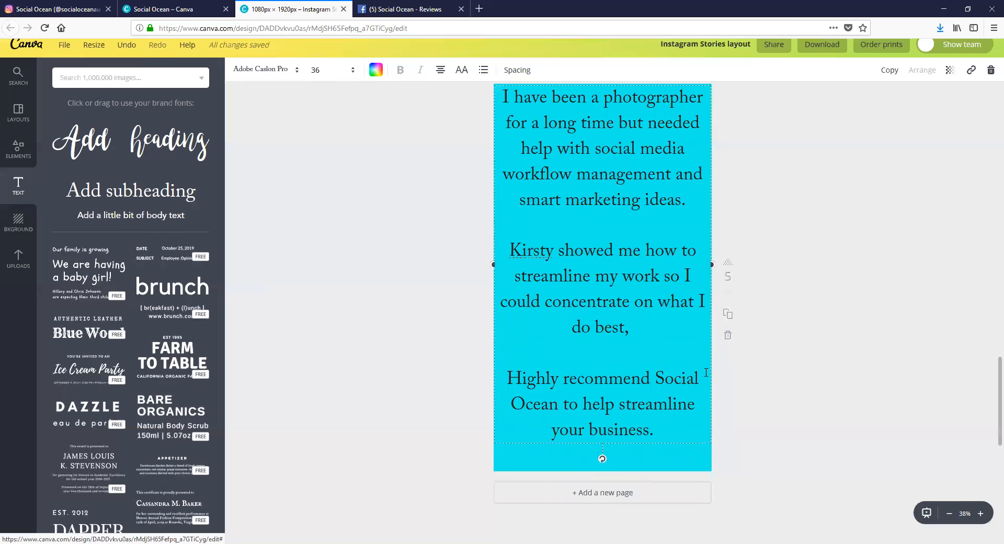
pyautogui.press('BackSpace')
pyautogui.write('...')
# Step: Join "Highly recommend" onto the preceding page 5 paragraph and move the text box down to centre it on the page
pyautogui.press('Delete')
pyautogui.press('Delete')
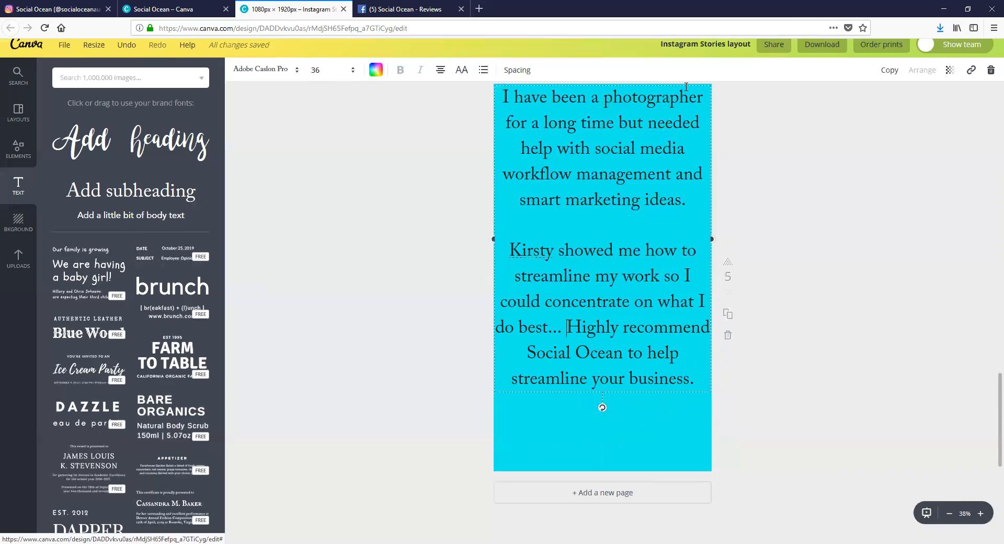
pyautogui.moveTo(684, 84); pyautogui.dragTo(683, 123)
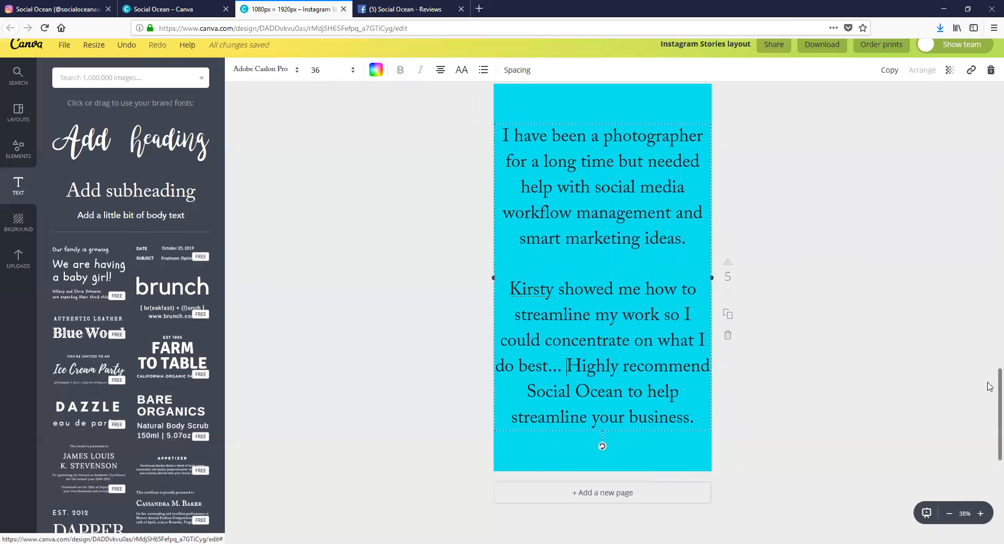
# Step: Add a body text box to page 1 and position it centred below the review
pyautogui.scroll(3, 988, 339)
pyautogui.moveTo(989, 340); pyautogui.dragTo(991, 78)
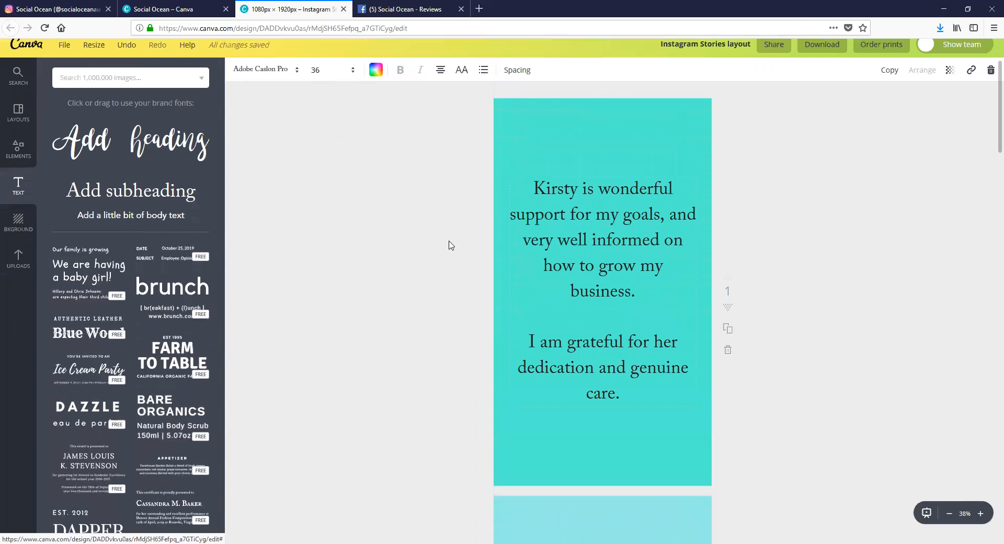
pyautogui.click(131, 215)
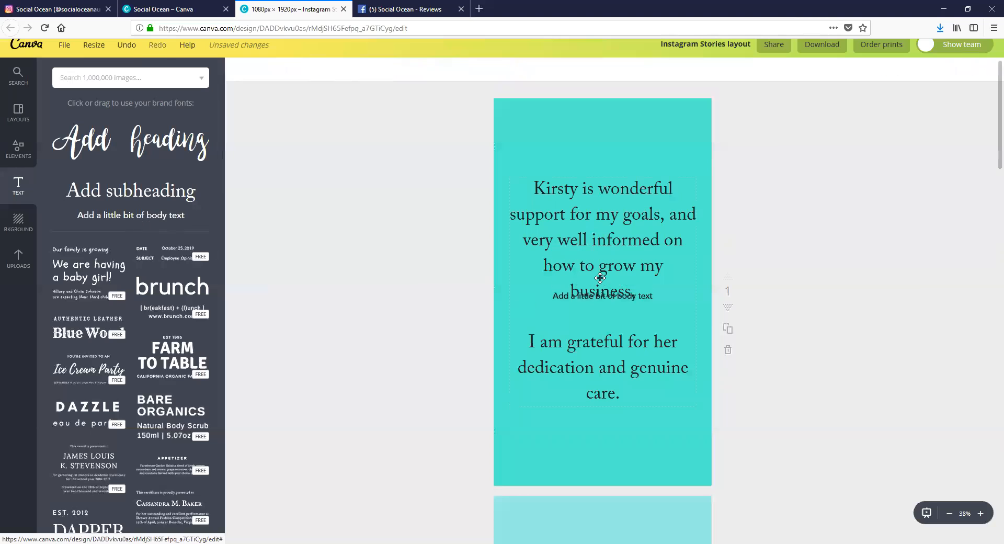
pyautogui.click(649, 296)
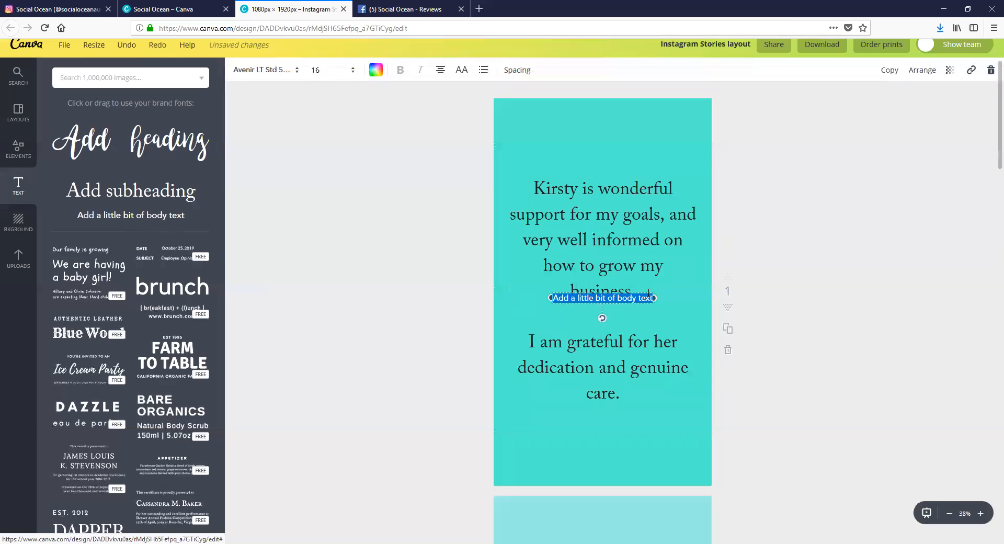
pyautogui.moveTo(649, 294); pyautogui.dragTo(647, 431)
# Step: Replace the placeholder text below the page 1 review with the reviewer's first name followed by "- Yoga Teacher"
pyautogui.tripleClick(623, 438)
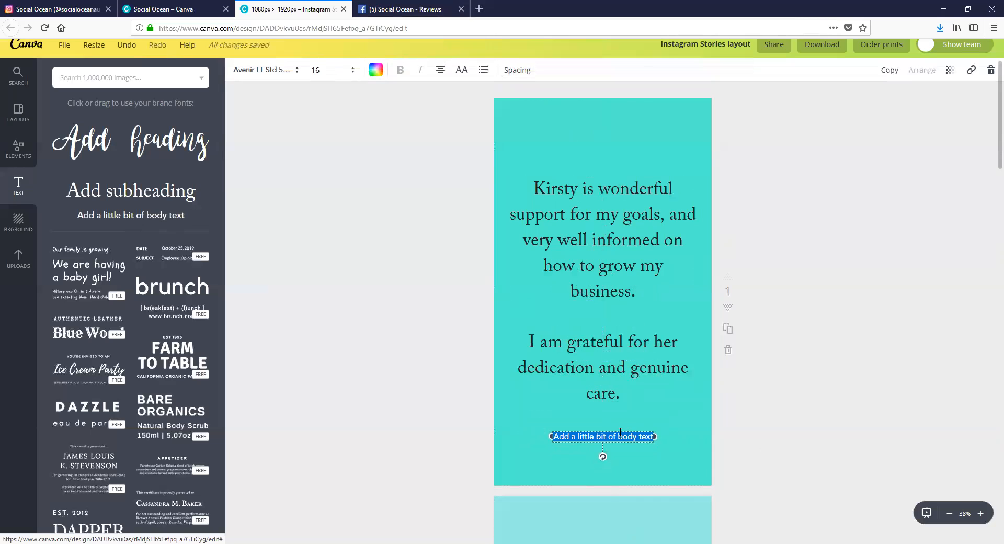
pyautogui.write('Monica')
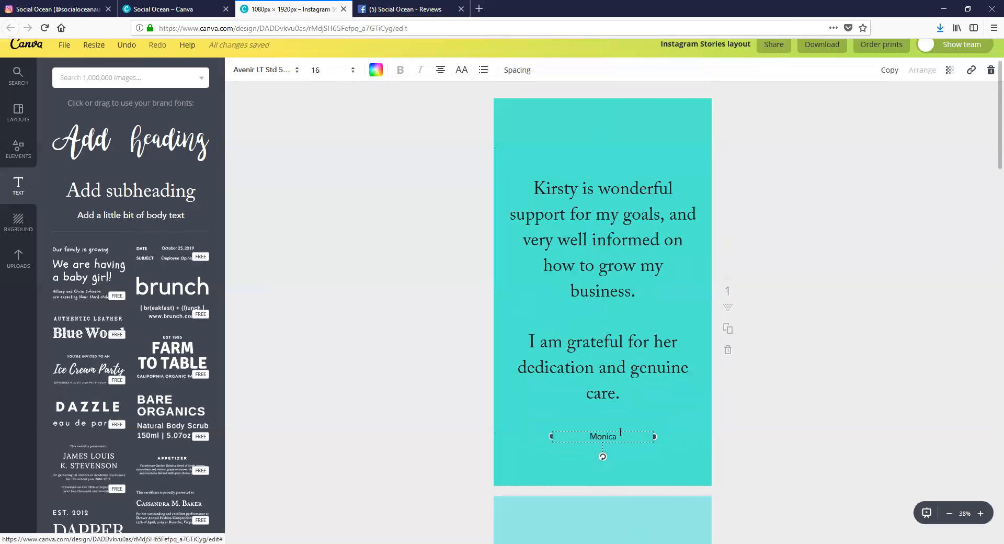
pyautogui.write(' - Yoga Teacher')
# Step: Duplicate the page 1 credit line and move the copy onto page 2, above its review
pyautogui.scroll(-2, 688, 416)
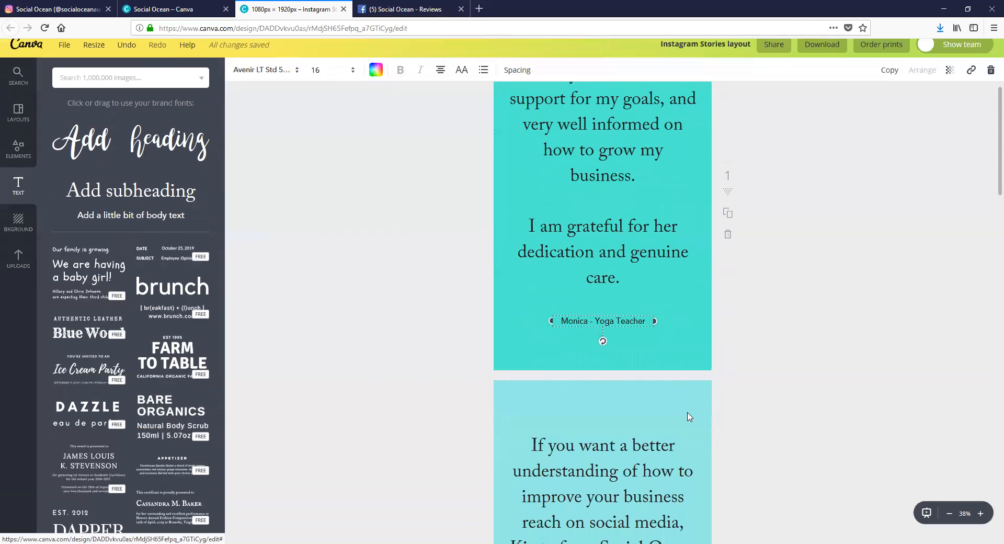
pyautogui.click(629, 308)
pyautogui.click(889, 70)
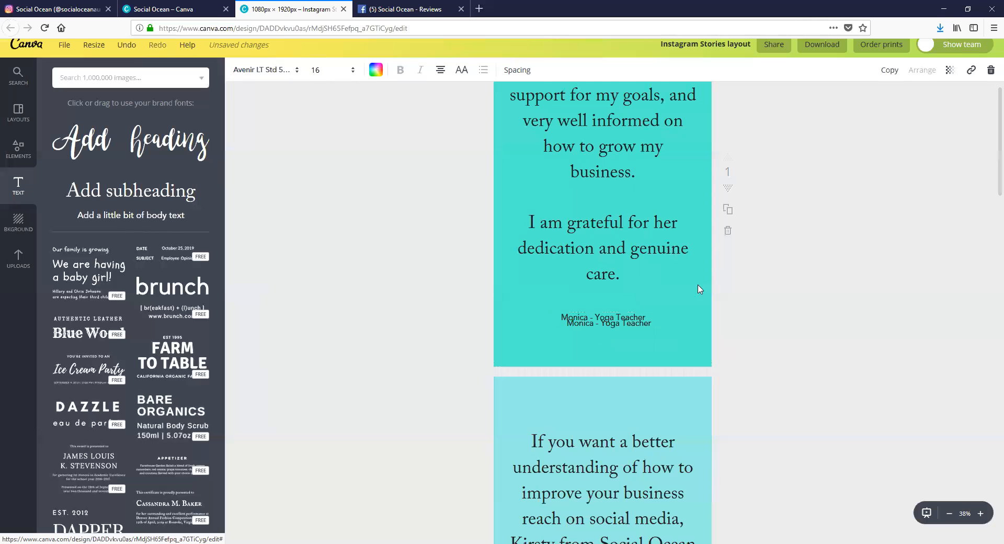
pyautogui.click(654, 318)
pyautogui.moveTo(654, 316); pyautogui.dragTo(651, 406)
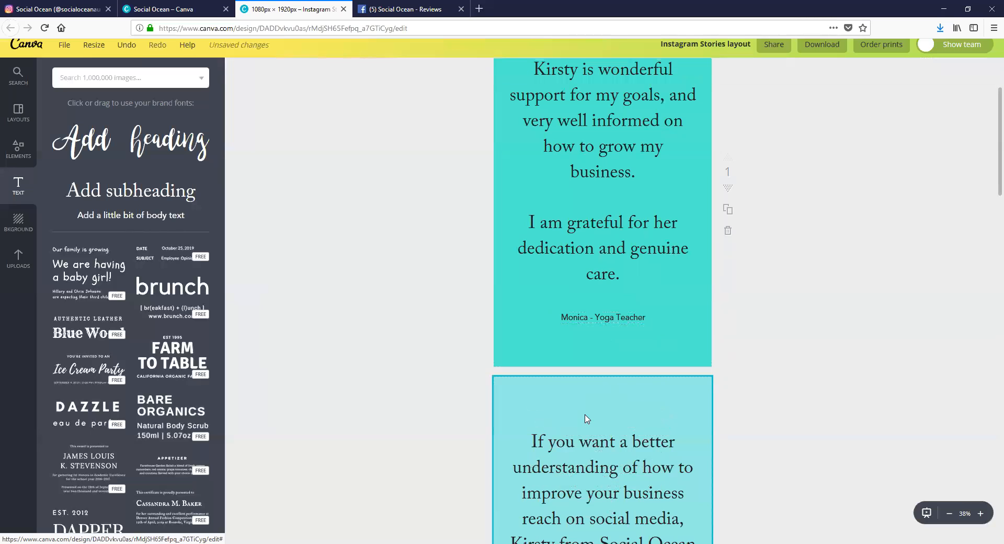
# Step: Change the page 2 credit line to that reviewer's first name followed by "- Accountant"
pyautogui.scroll(-3, 585, 413)
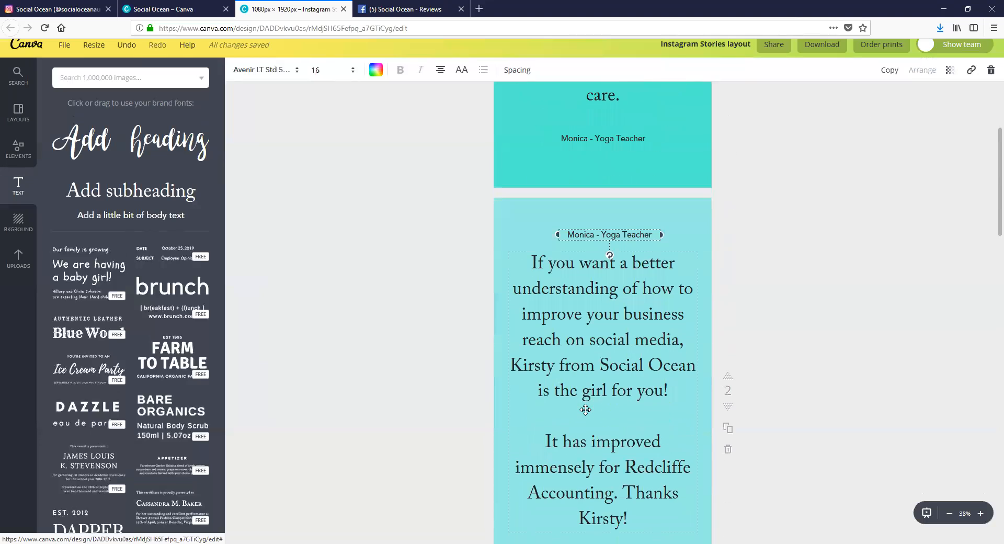
pyautogui.doubleClick(579, 237)
pyautogui.write('Rhonda')
pyautogui.press('Delete')
pyautogui.press('Delete')
pyautogui.press('Delete')
pyautogui.press('Delete')
pyautogui.press('Delete')
pyautogui.press('Delete')
pyautogui.press('Delete')
pyautogui.press('Delete')
pyautogui.press('Delete')
pyautogui.press('Delete')
pyautogui.press('Delete')
pyautogui.press('Delete')
pyautogui.write('Accountant')
# Step: Centre the page 2 credit line below its review and place a duplicate of it below the page 3 review
pyautogui.scroll(-3, 621, 227)
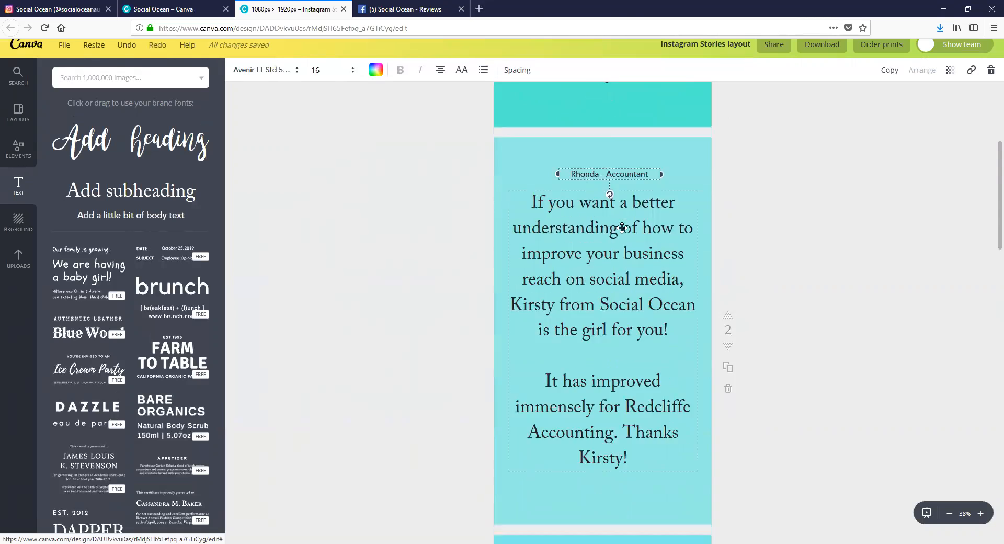
pyautogui.moveTo(630, 107); pyautogui.dragTo(626, 426)
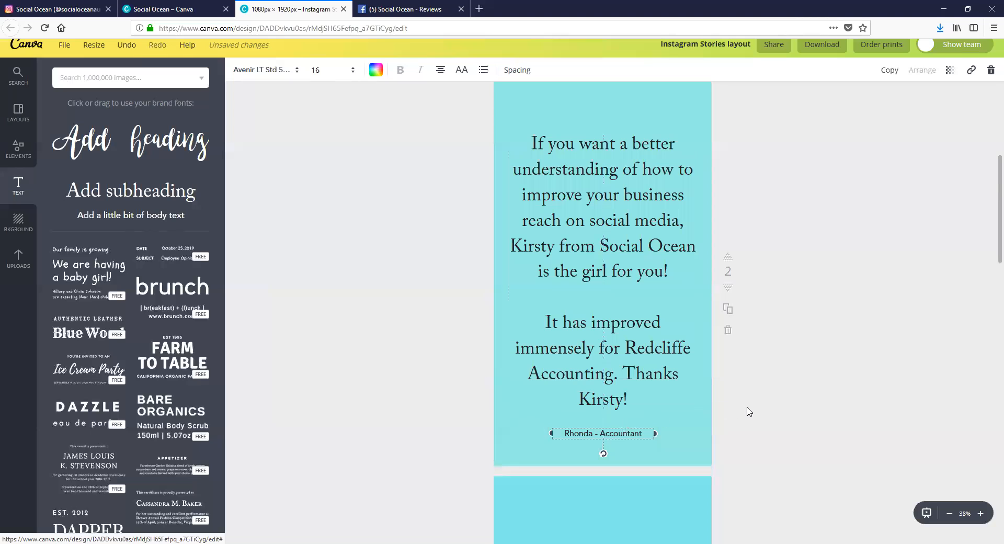
pyautogui.scroll(-6, 762, 387)
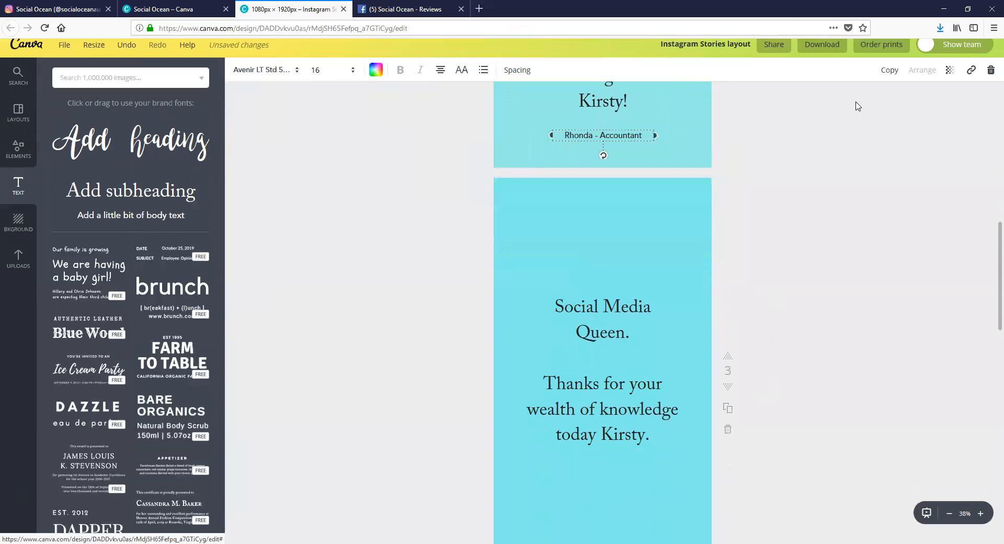
pyautogui.click(888, 75)
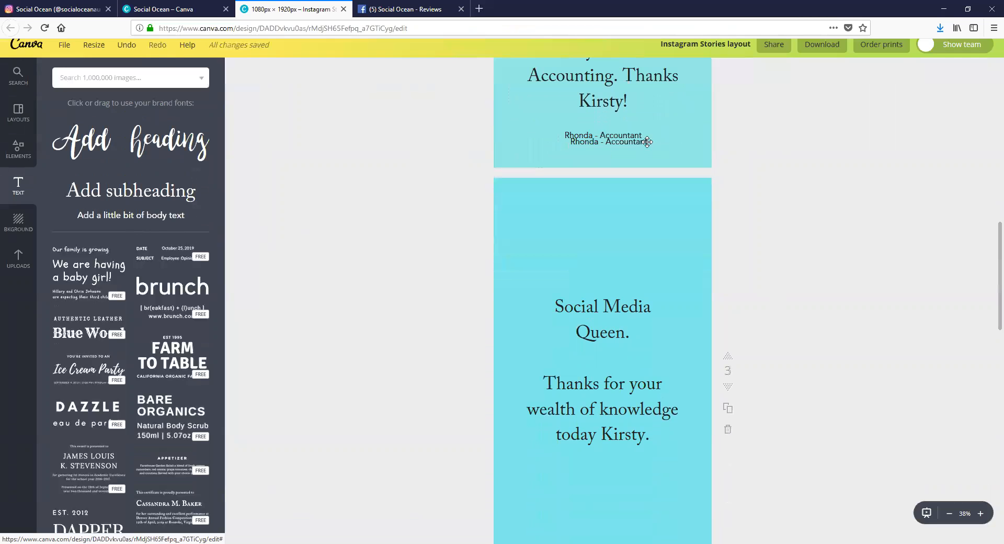
pyautogui.moveTo(654, 138); pyautogui.dragTo(646, 510)
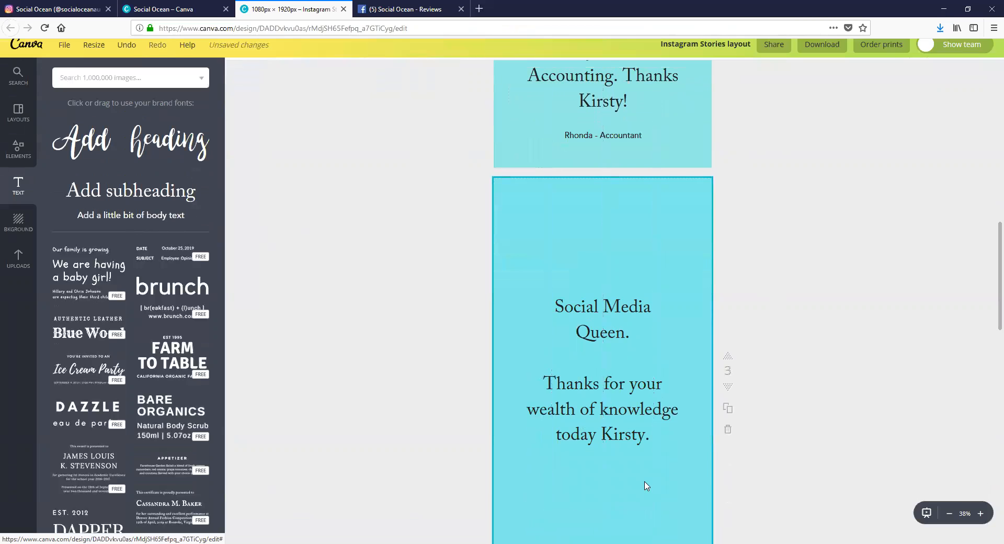
# Step: Find the "Social Media Queen" review's author on the Facebook Reviews page and put their first name in Canva's page 3 credit line
pyautogui.scroll(-2, 645, 485)
pyautogui.doubleClick(568, 398)
pyautogui.click(405, 9)
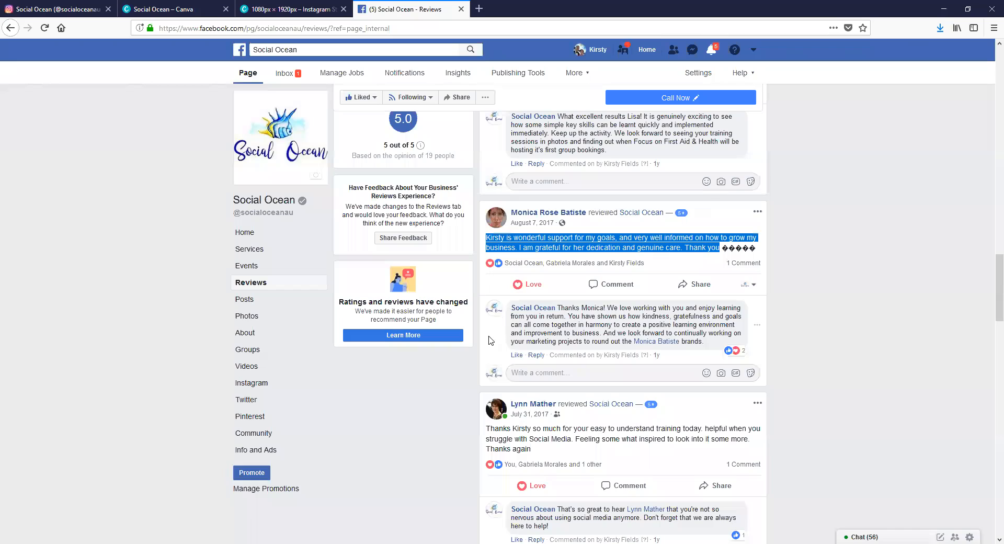
pyautogui.scroll(12, 532, 340)
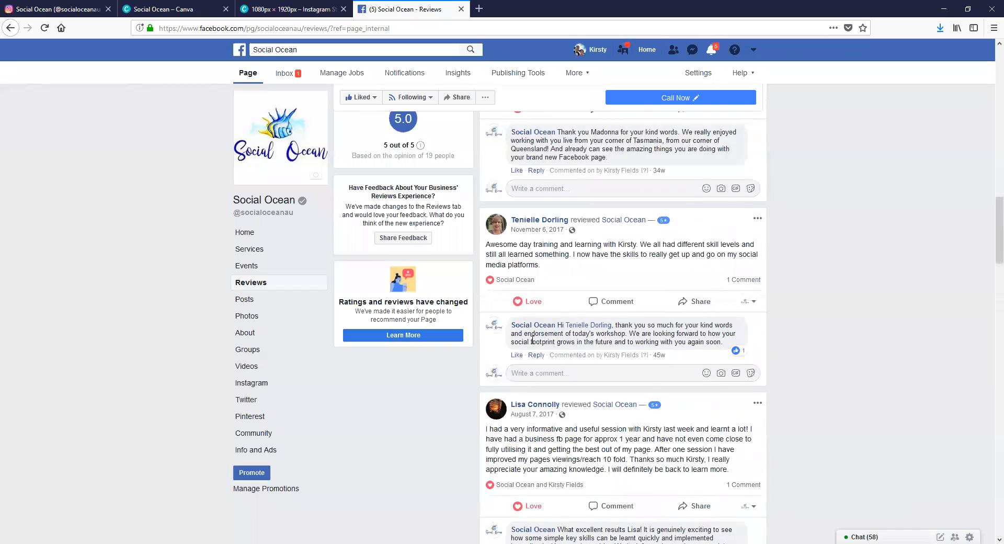
pyautogui.scroll(10, 532, 342)
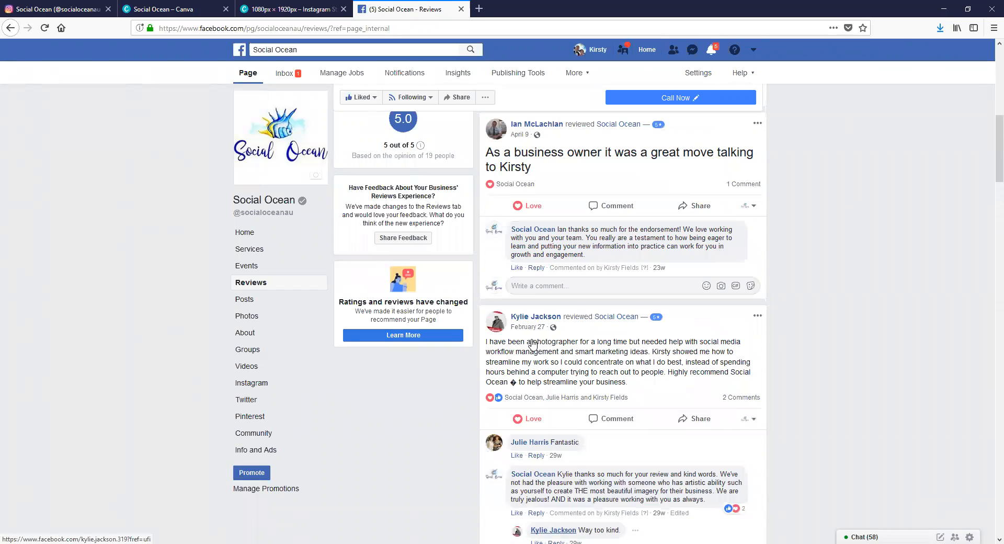
pyautogui.scroll(10, 533, 344)
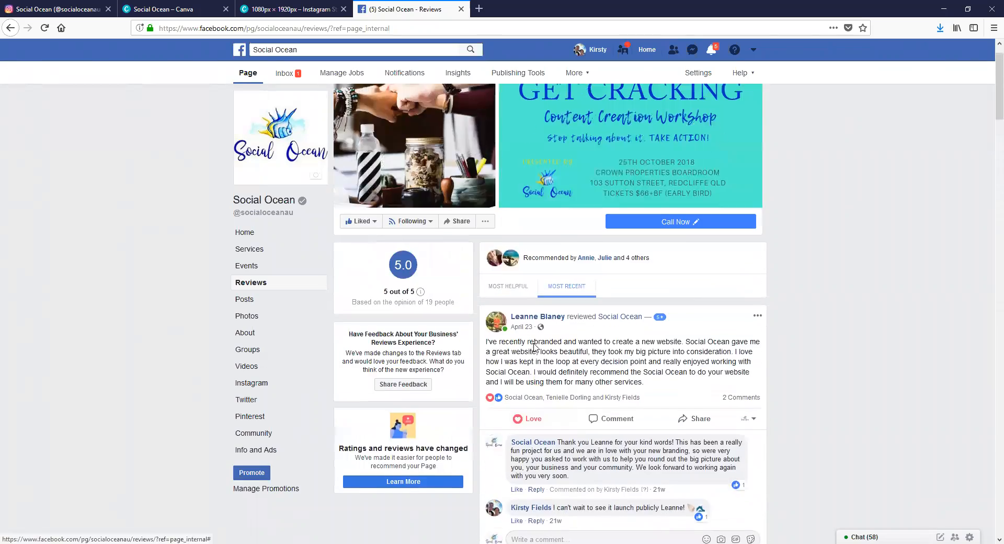
pyautogui.scroll(-12, 535, 338)
pyautogui.scroll(-14, 536, 336)
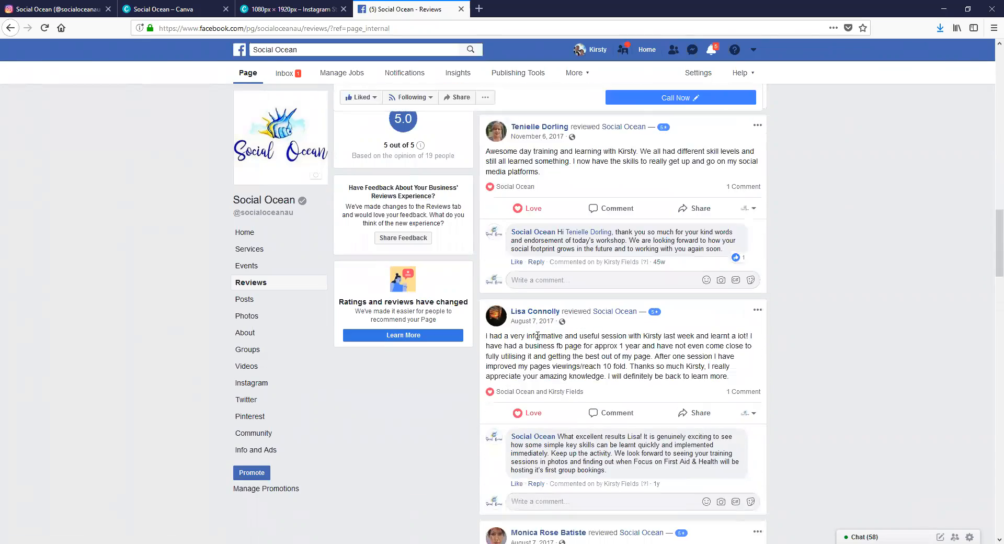
pyautogui.scroll(-11, 539, 336)
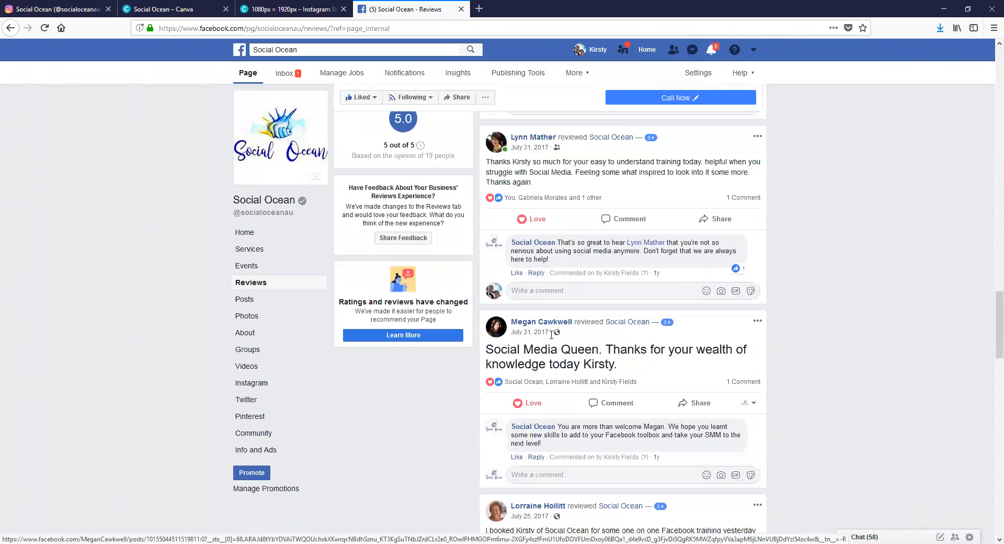
pyautogui.click(301, 6)
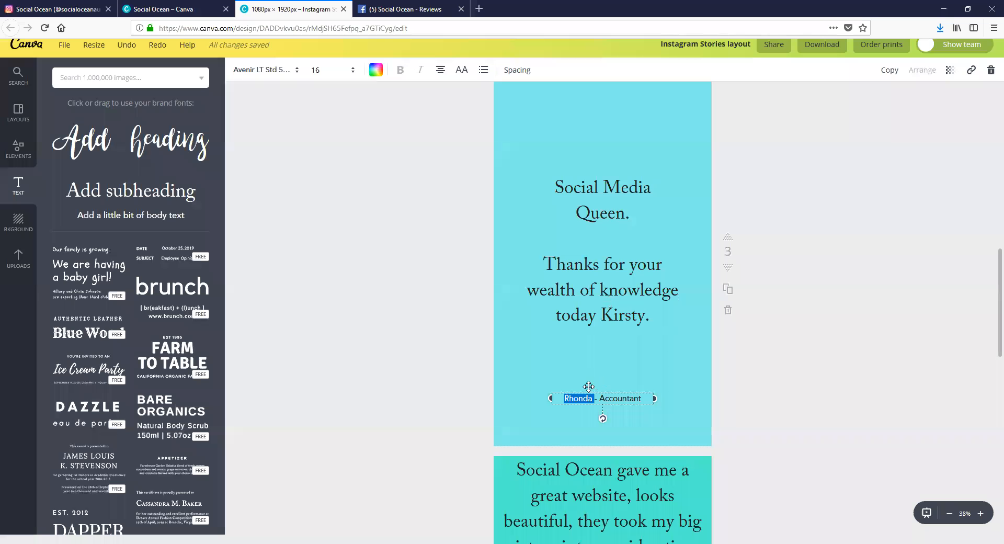
pyautogui.write('Megan')
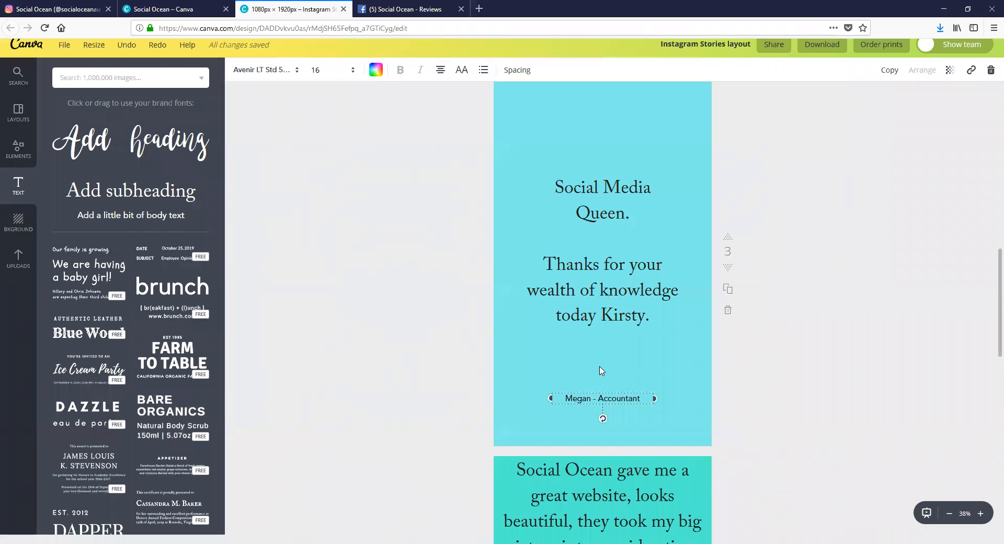
# Step: Replace the occupation in the page 3 credit line with "Broker"
pyautogui.press('BackSpace')
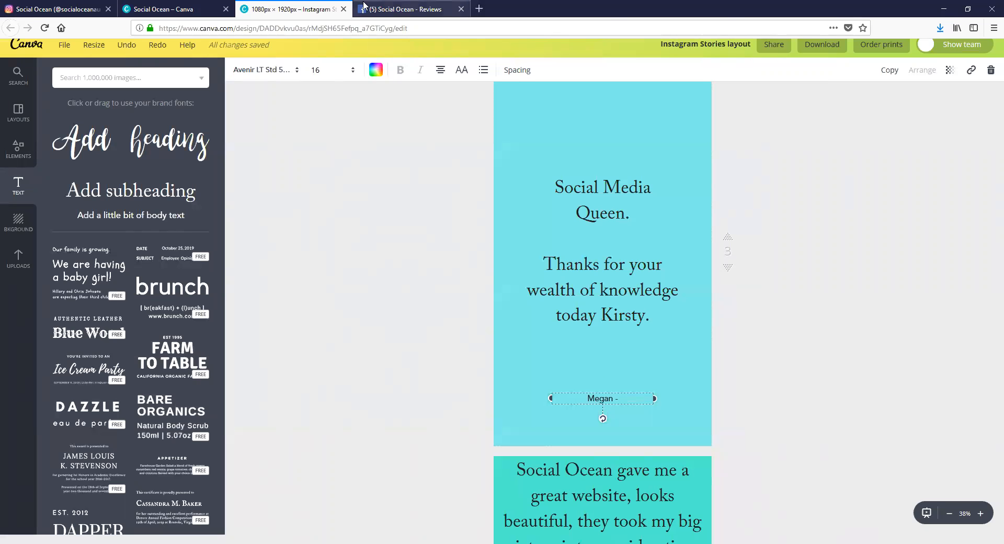
pyautogui.click(413, 9)
pyautogui.click(306, 11)
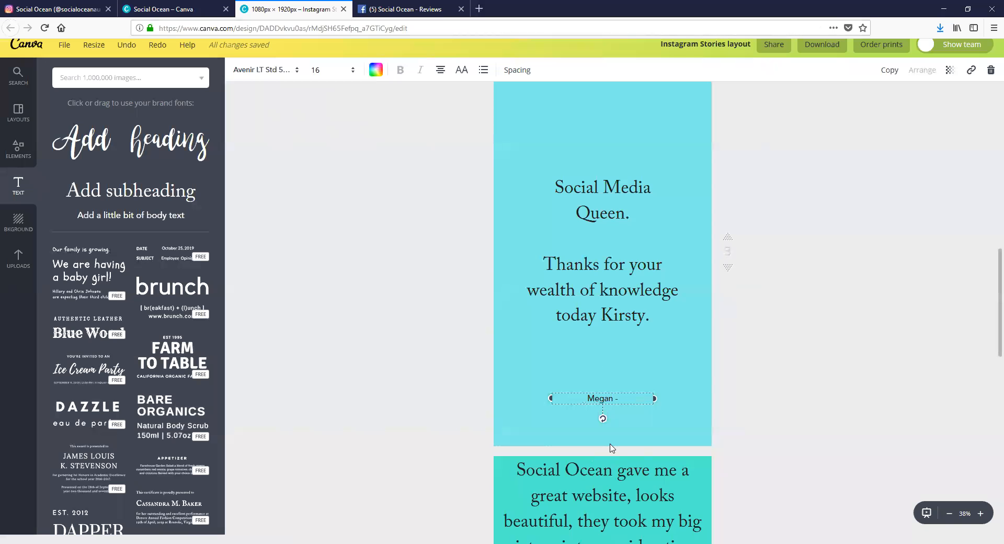
pyautogui.write('Broker')
# Step: Duplicate the page 3 credit line and move the copy to the lower edge of page 4
pyautogui.scroll(-5, 619, 441)
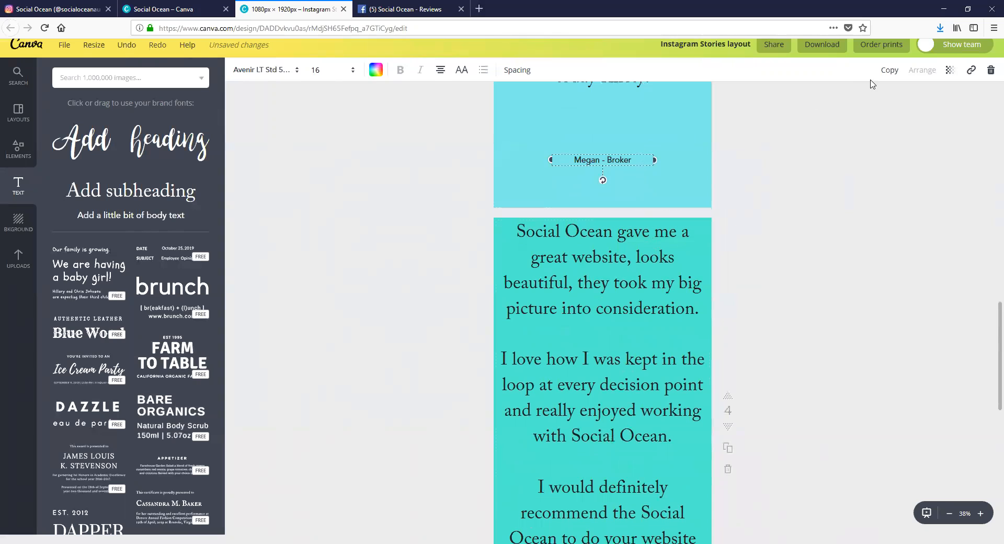
pyautogui.click(884, 72)
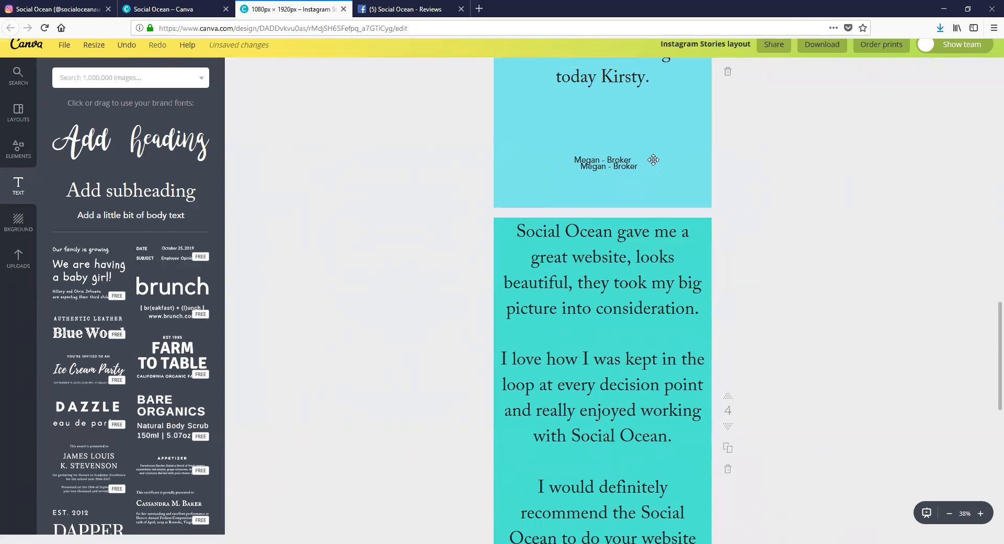
pyautogui.click(652, 159)
pyautogui.moveTo(643, 167); pyautogui.dragTo(652, 374)
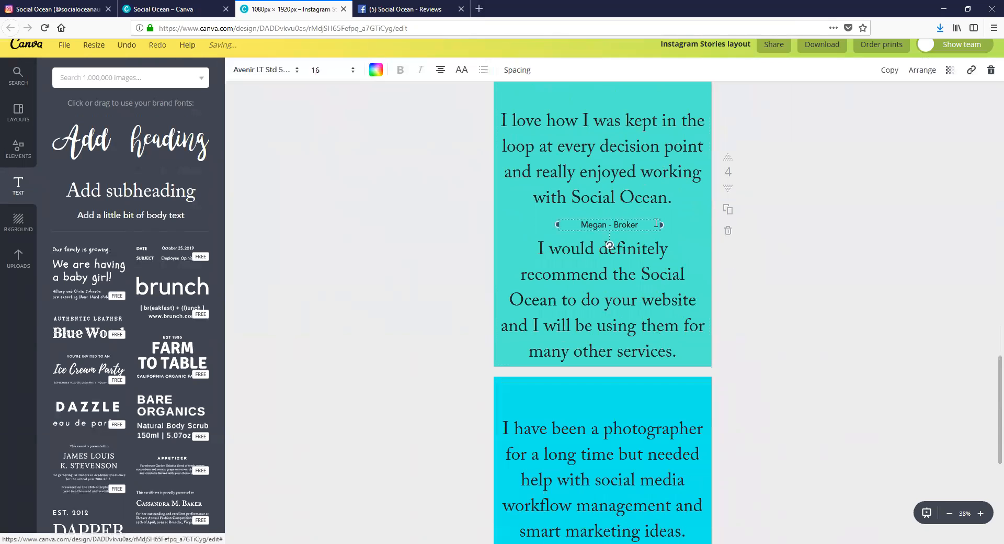
pyautogui.moveTo(652, 220); pyautogui.dragTo(650, 357)
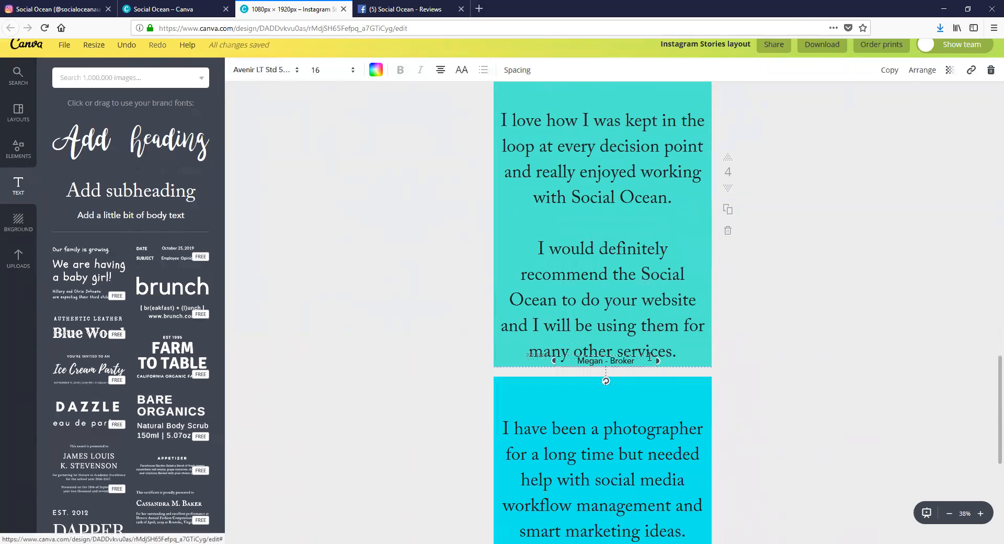
# Step: Set the font size of the whole page 4 review text to 28
pyautogui.tripleClick(621, 279)
pyautogui.doubleClick(622, 278)
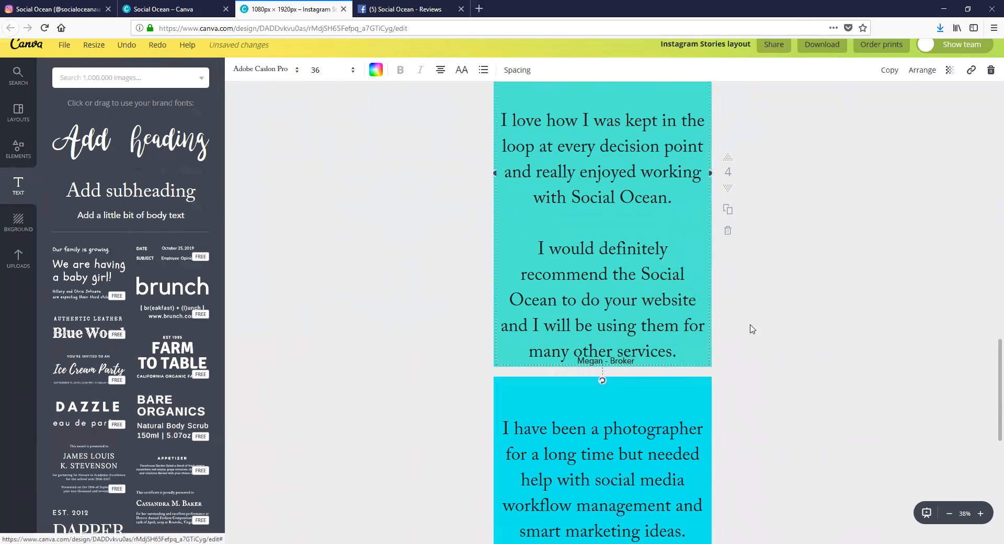
pyautogui.hotkey('ctrl', 'a')
pyautogui.scroll(3, 640, 253)
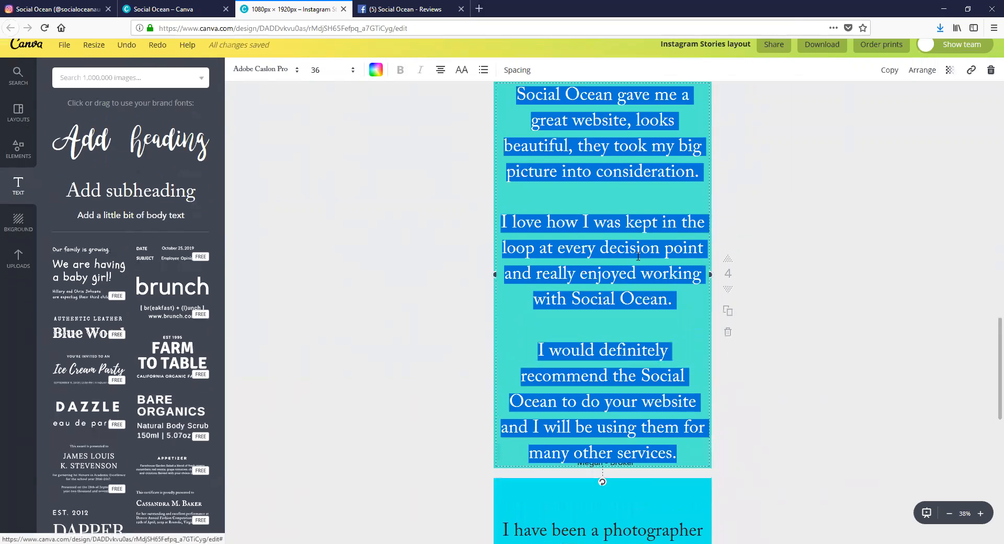
pyautogui.click(315, 70)
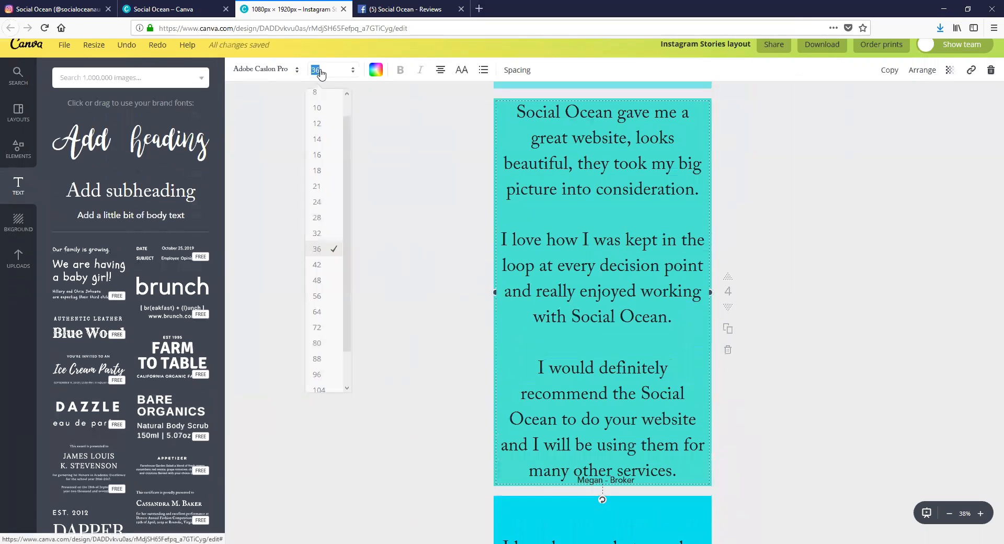
pyautogui.click(317, 218)
# Step: Move the page 4 credit line up slightly from the page edge and replace its name with the reviewer's first name
pyautogui.click(634, 476)
pyautogui.moveTo(637, 473); pyautogui.dragTo(635, 447)
pyautogui.doubleClick(590, 453)
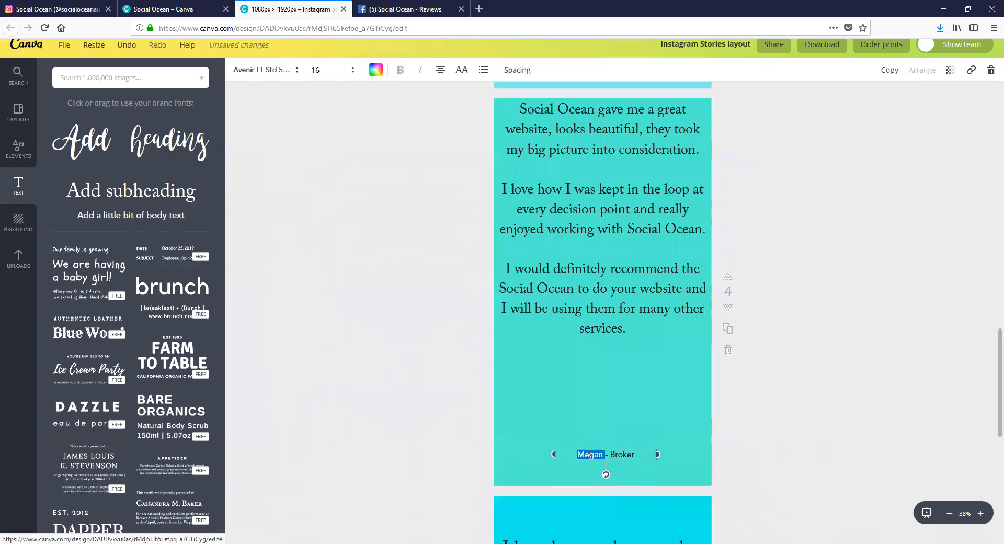
pyautogui.write('Leanne')
# Step: Replace the occupation in the page 4 credit line with "Adventure Coach"
pyautogui.press('BackSpace')
pyautogui.press('BackSpace')
pyautogui.press('BackSpace')
pyautogui.press('BackSpace')
pyautogui.press('BackSpace')
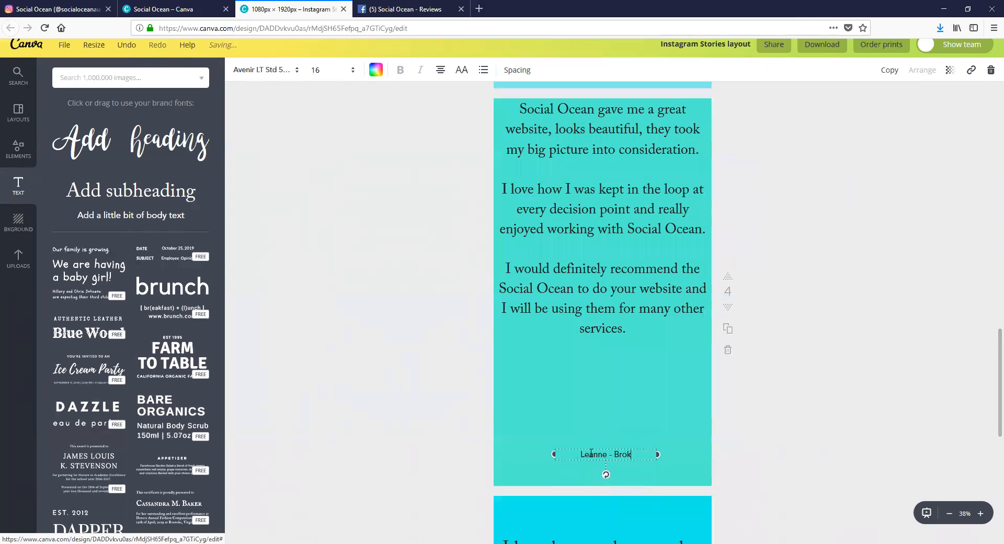
pyautogui.write('usiness')
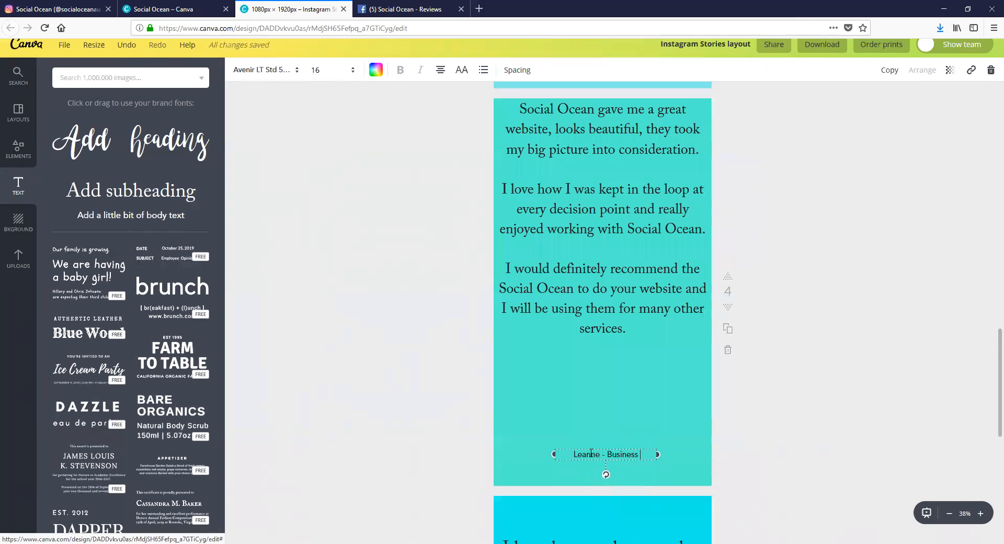
pyautogui.press('BackSpace')
pyautogui.press('BackSpace')
pyautogui.press('BackSpace')
pyautogui.press('BackSpace')
pyautogui.press('BackSpace')
pyautogui.press('BackSpace')
pyautogui.press('BackSpace')
pyautogui.press('BackSpace')
pyautogui.press('BackSpace')
pyautogui.write('Adventure Coach')
pyautogui.scroll(-5, 601, 439)
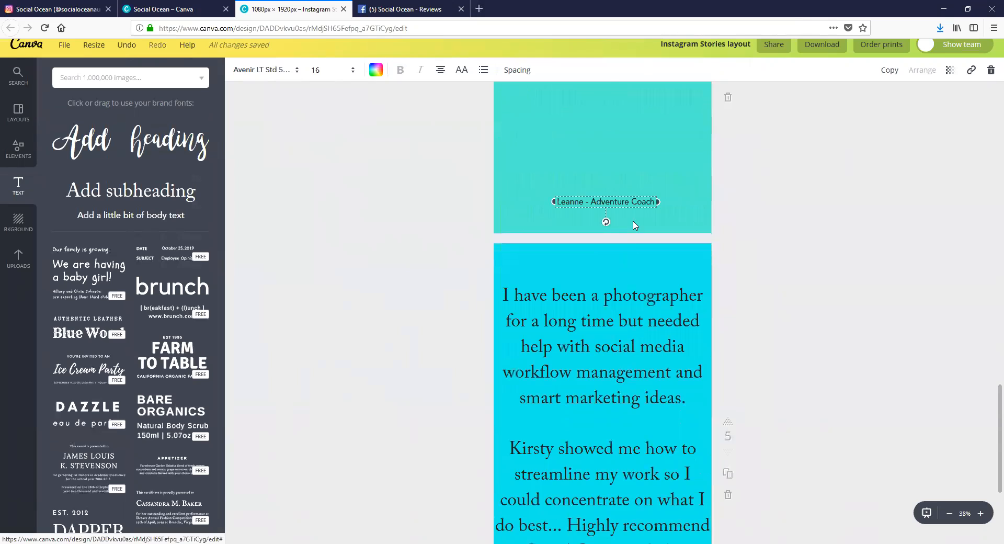
# Step: Duplicate the page 4 credit line and move the copy below the review text on page 5
pyautogui.scroll(-2, 633, 218)
pyautogui.scroll(2, 636, 168)
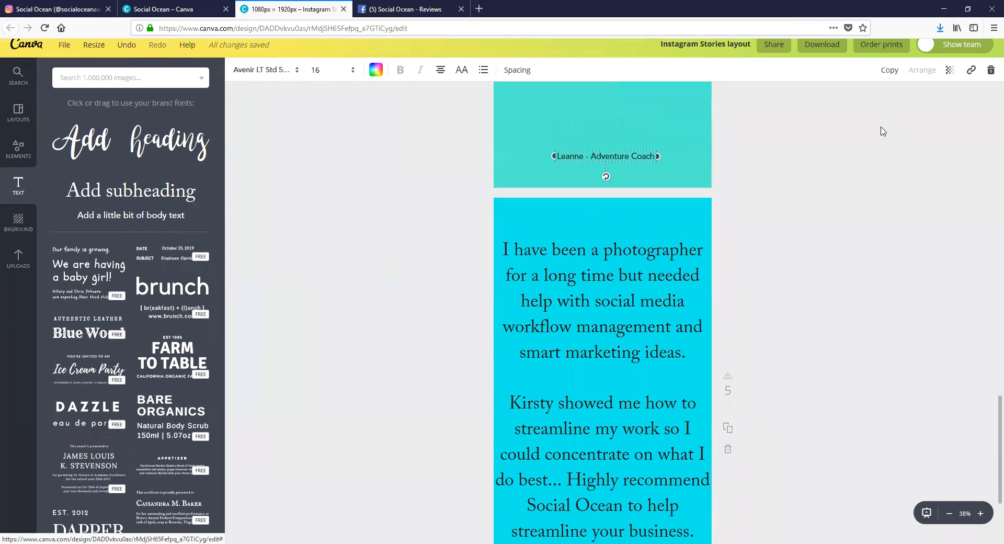
pyautogui.click(878, 72)
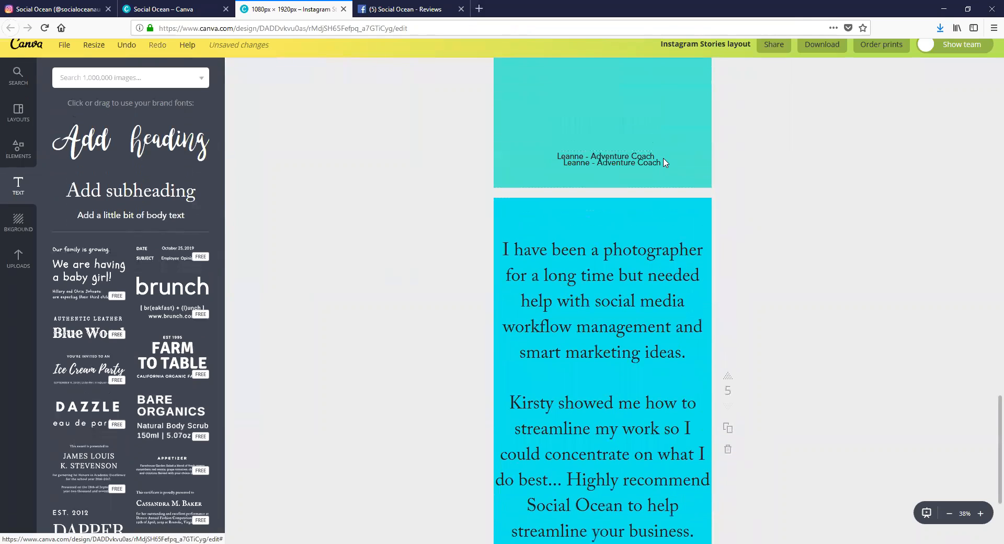
pyautogui.moveTo(663, 156); pyautogui.dragTo(651, 534)
pyautogui.scroll(-2, 632, 418)
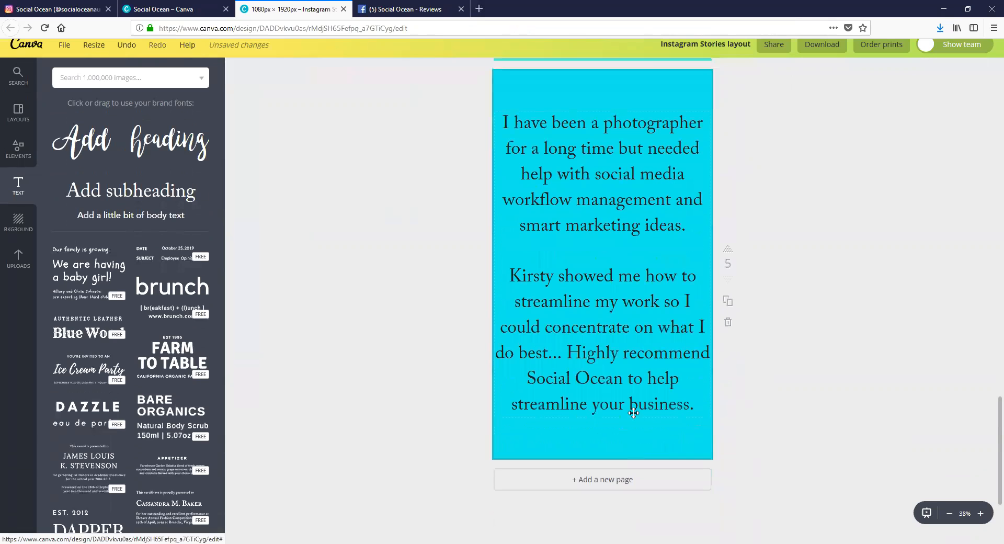
pyautogui.moveTo(633, 402); pyautogui.dragTo(633, 427)
# Step: Change the page 5 credit line to the reviewer's first name and "Professional Photographer", and widen its box to fit one line
pyautogui.doubleClick(572, 437)
pyautogui.write('Kylie - Adventure Coach')
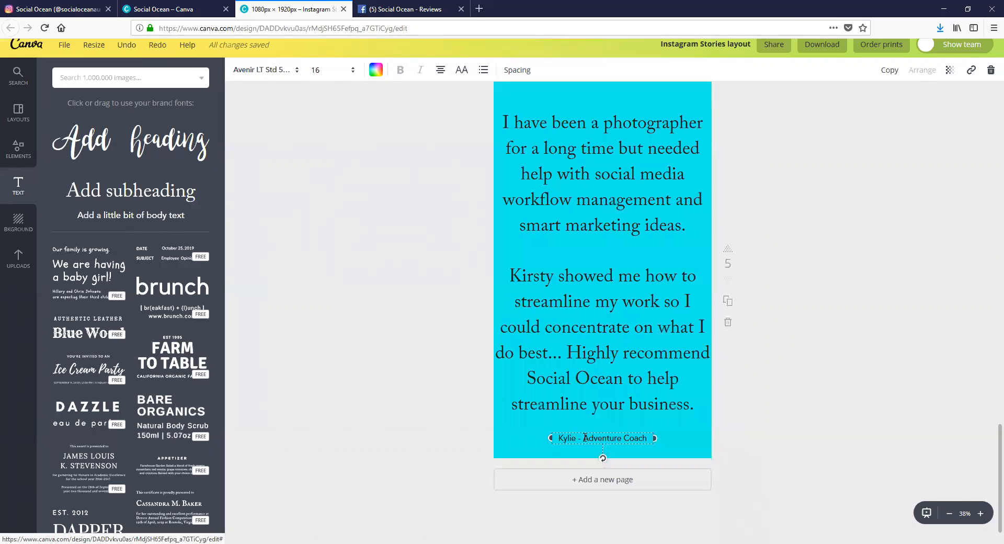
pyautogui.moveTo(584, 437); pyautogui.dragTo(651, 436)
pyautogui.write('Professional Photographer')
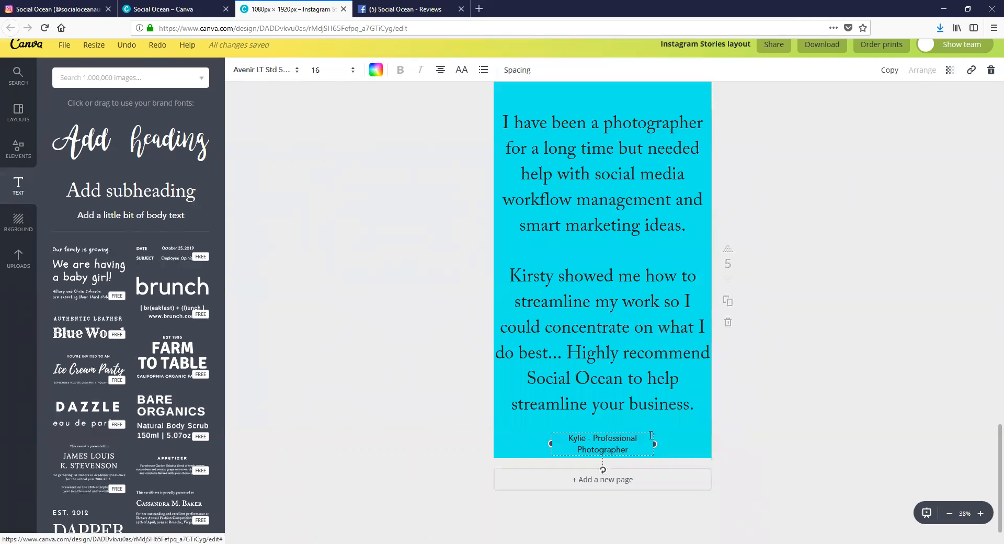
pyautogui.moveTo(671, 441)
pyautogui.mouseDown()
pyautogui.moveTo(689, 440)
pyautogui.moveTo(656, 430)
pyautogui.mouseUp()
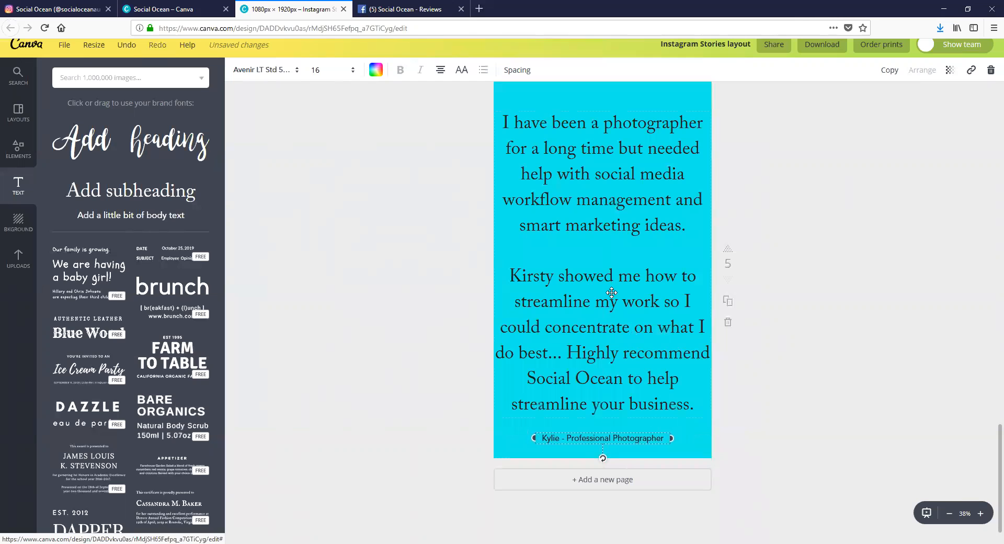
# Step: Move the page 4 review text down to leave space above it
pyautogui.scroll(3, 632, 314)
pyautogui.scroll(6, 631, 315)
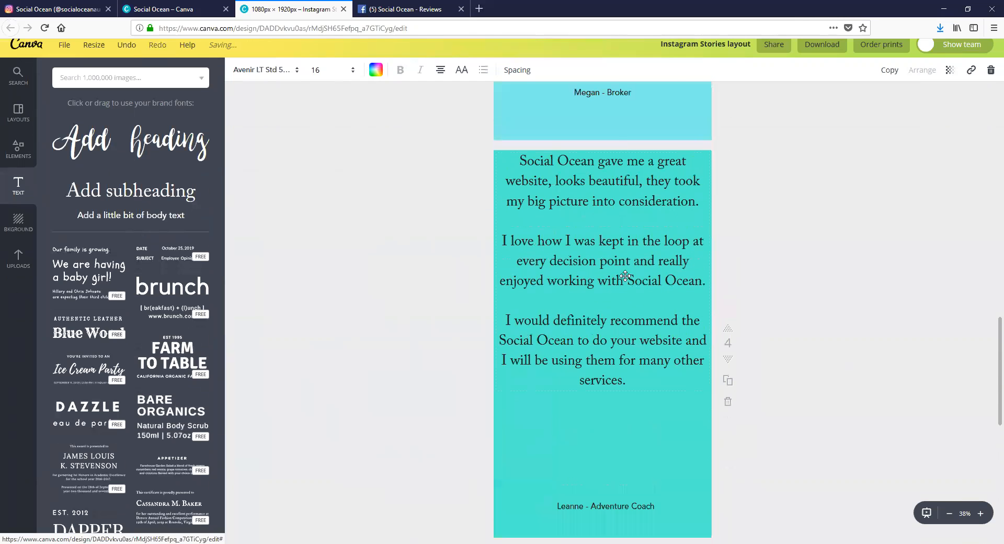
pyautogui.click(678, 160)
pyautogui.moveTo(678, 159); pyautogui.dragTo(680, 211)
pyautogui.scroll(-7, 643, 222)
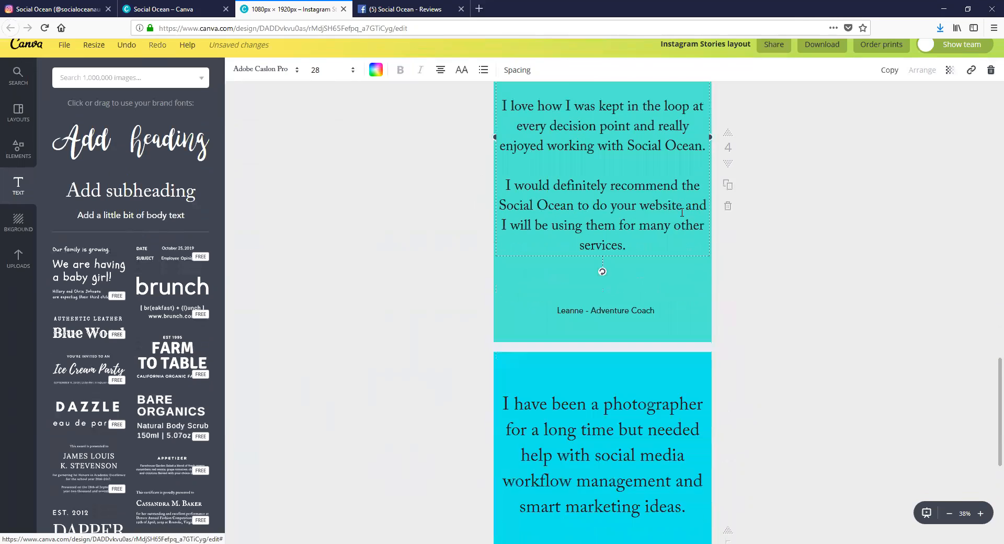
pyautogui.scroll(3, 642, 222)
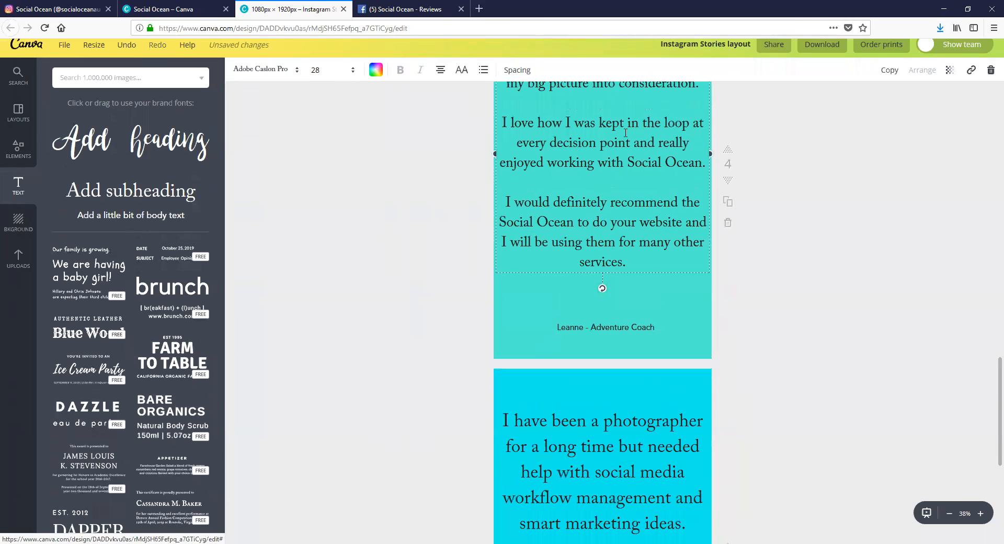
# Step: Set the font size of the whole page 5 review text to 28
pyautogui.scroll(-5, 621, 181)
pyautogui.tripleClick(632, 193)
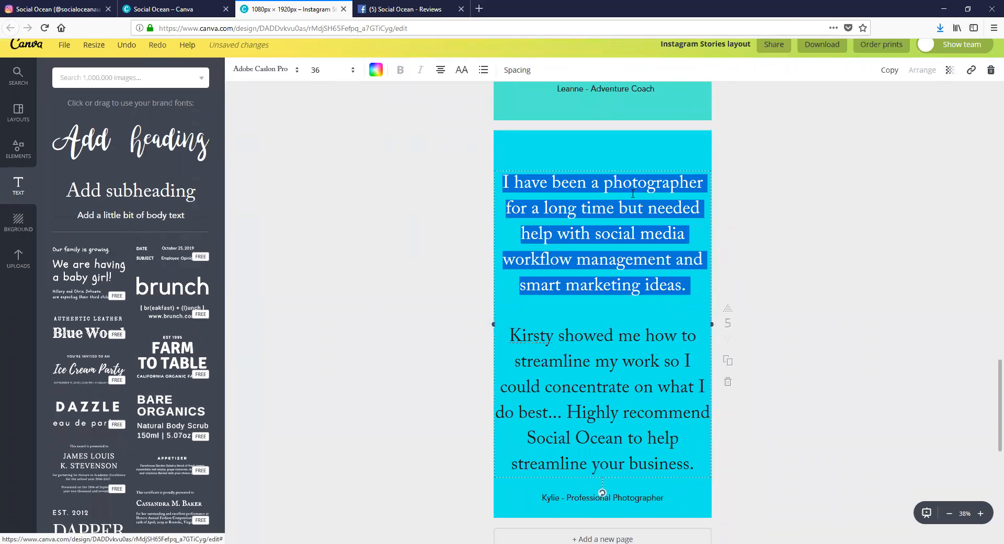
pyautogui.hotkey('ctrl', 'a')
pyautogui.click(316, 70)
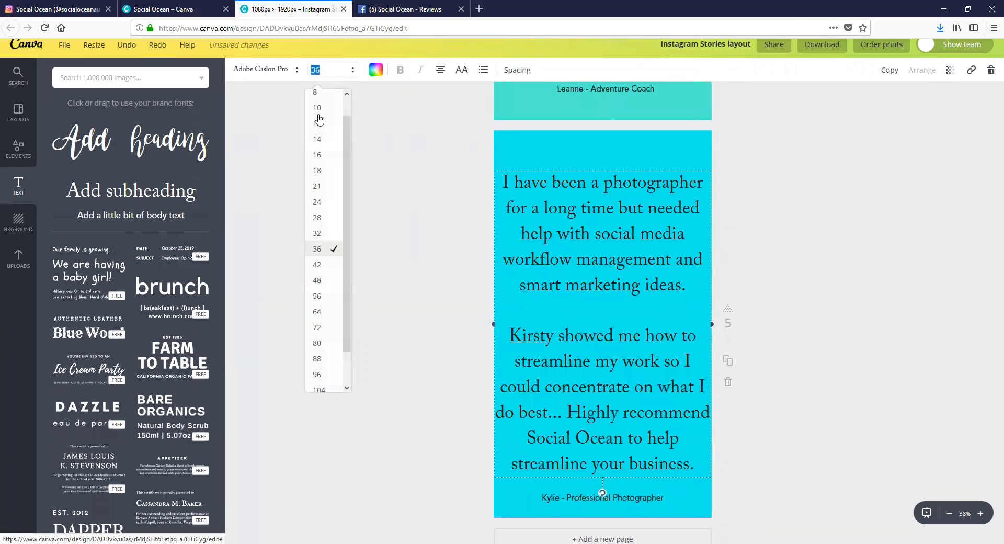
pyautogui.click(324, 222)
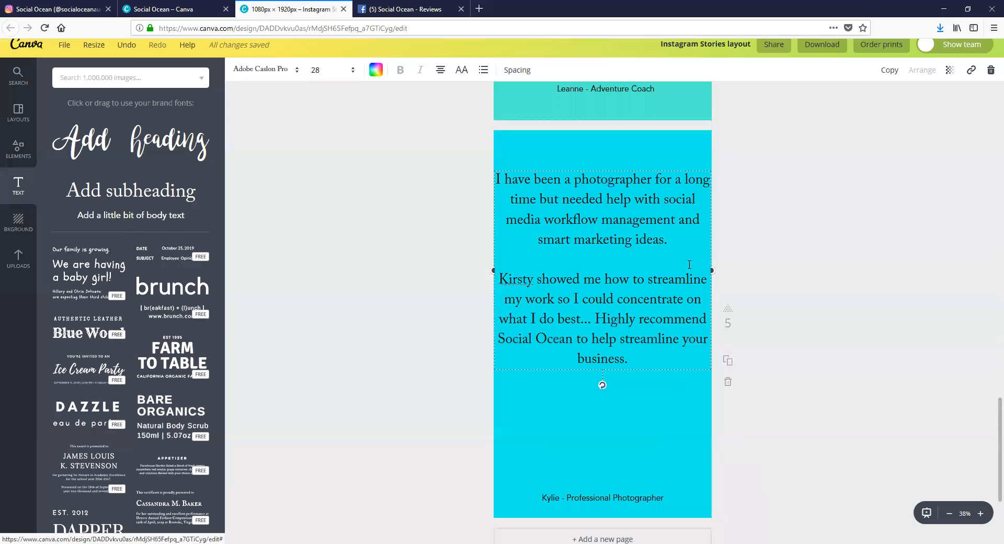
# Step: Narrow the page 5 review text box and centre it between the page's upper edge and the credit line
pyautogui.moveTo(712, 270); pyautogui.dragTo(676, 271)
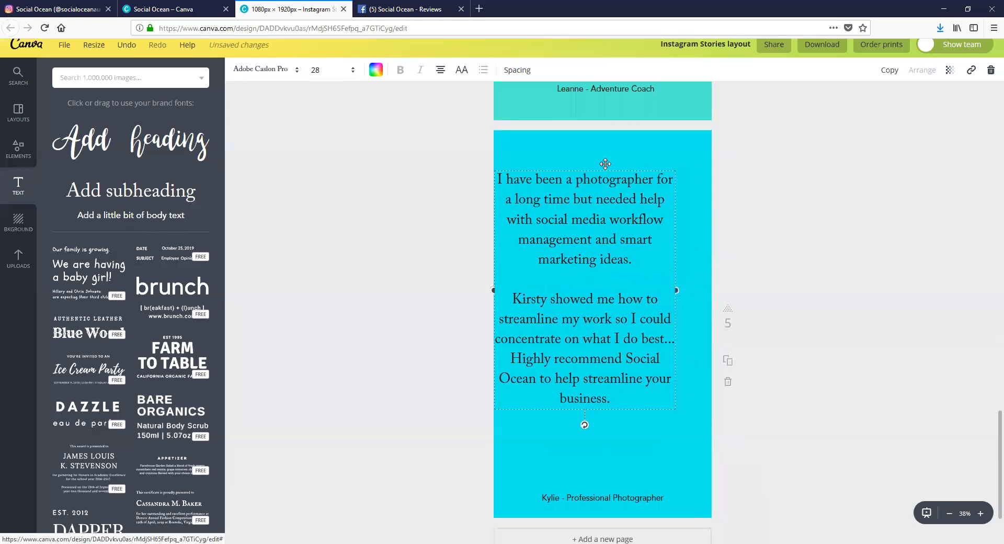
pyautogui.moveTo(604, 163); pyautogui.dragTo(617, 206)
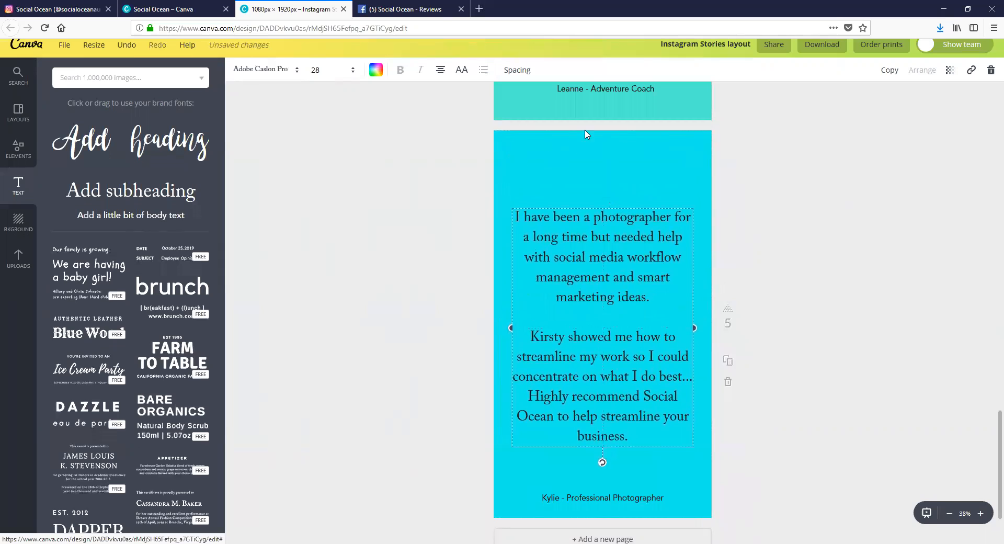
# Step: Narrow the page 4 review text box to create side margins and centre it above the credit line
pyautogui.scroll(5, 756, 167)
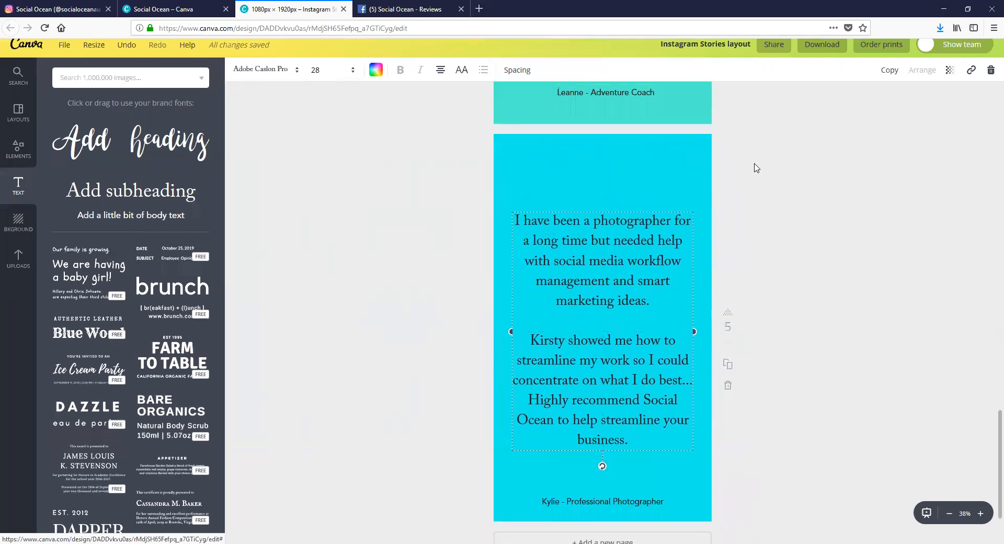
pyautogui.scroll(2, 756, 167)
pyautogui.click(710, 271)
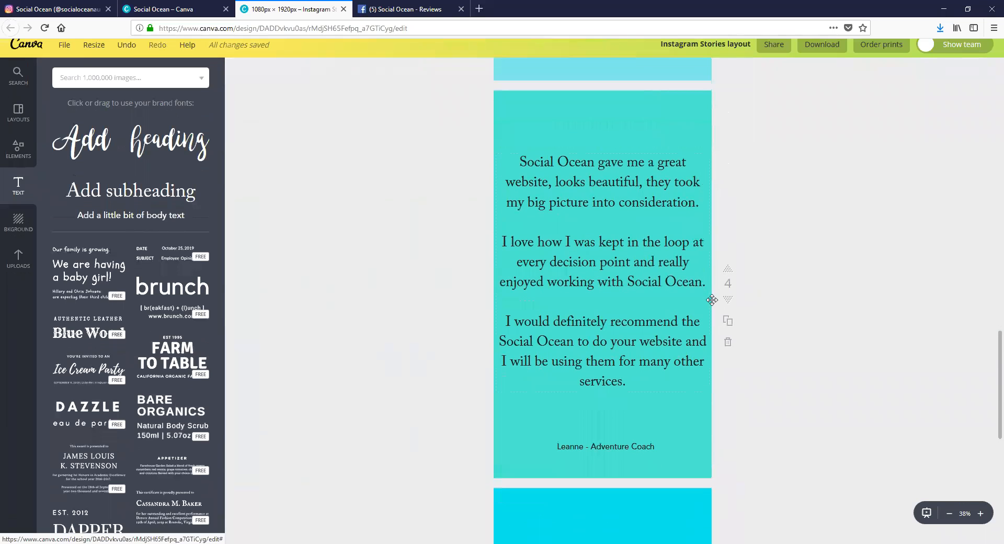
pyautogui.moveTo(710, 271); pyautogui.dragTo(689, 288)
pyautogui.moveTo(628, 150)
pyautogui.mouseDown()
pyautogui.moveTo(646, 148)
pyautogui.moveTo(642, 140)
pyautogui.mouseUp()
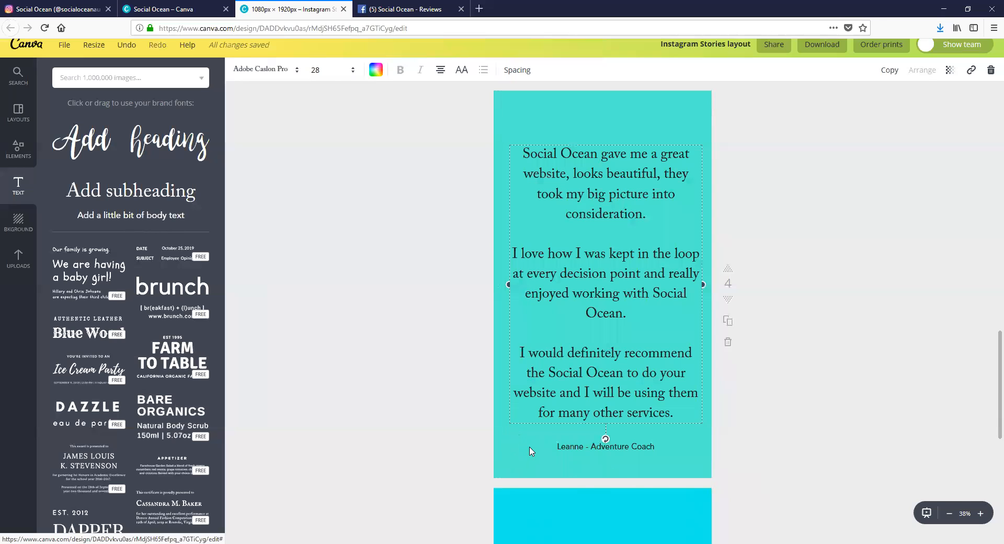
# Step: Add the uploaded diamond outline image to page 2 and place it above the review text
pyautogui.scroll(10, 571, 412)
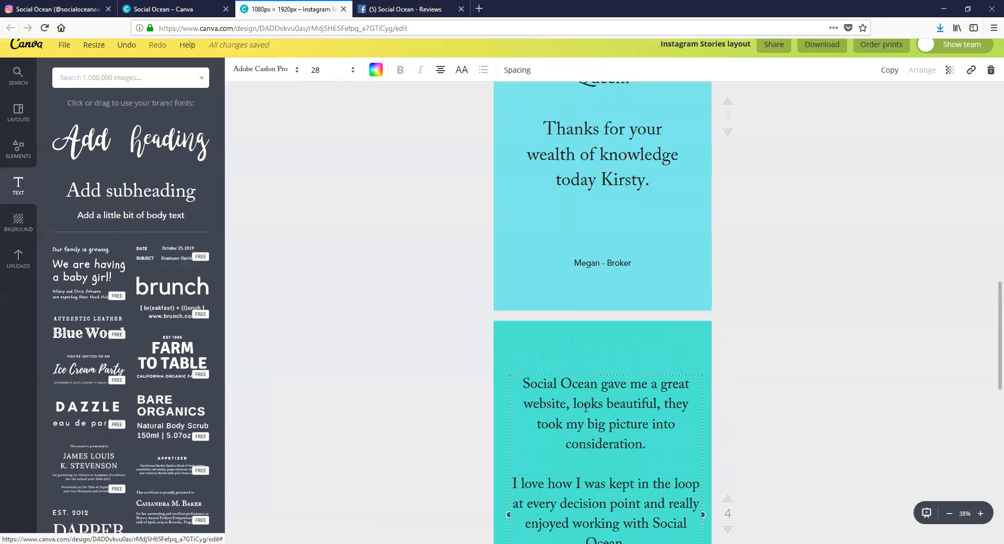
pyautogui.scroll(4, 642, 383)
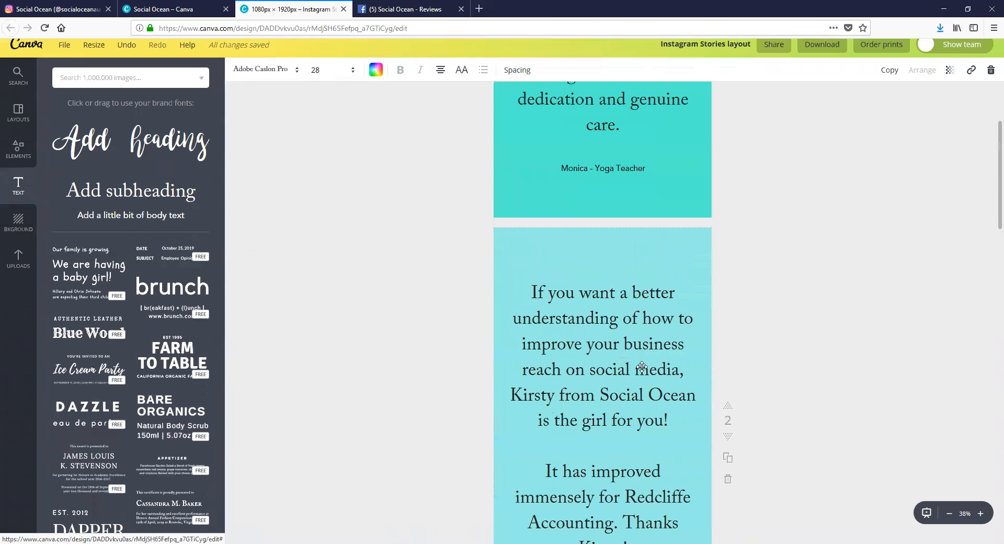
pyautogui.click(683, 316)
pyautogui.scroll(-2, 684, 316)
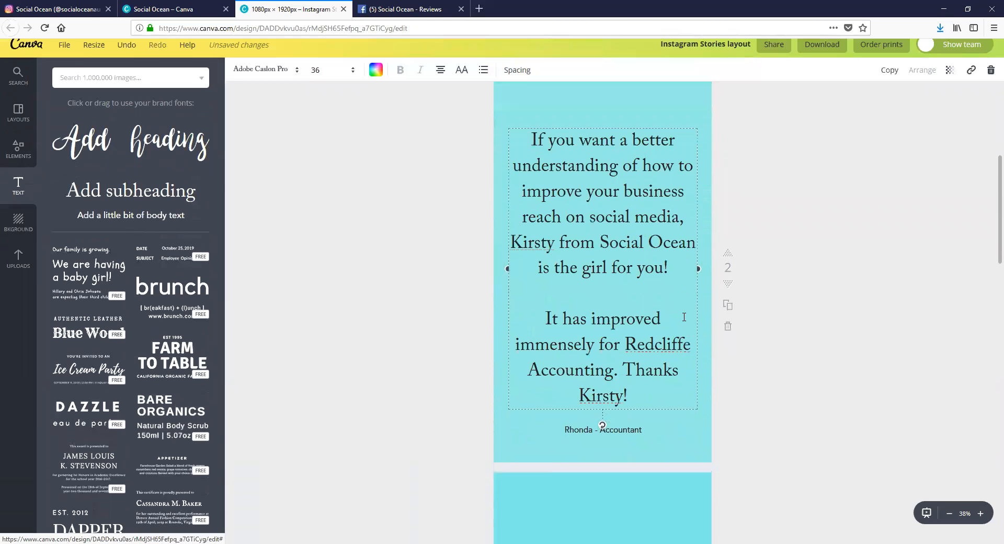
pyautogui.click(782, 227)
pyautogui.click(22, 263)
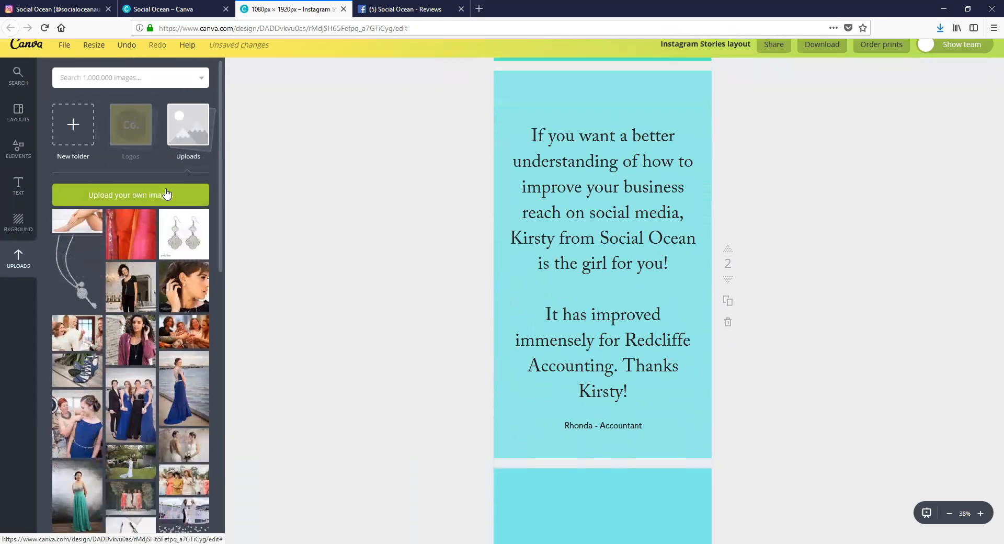
pyautogui.scroll(-10, 104, 286)
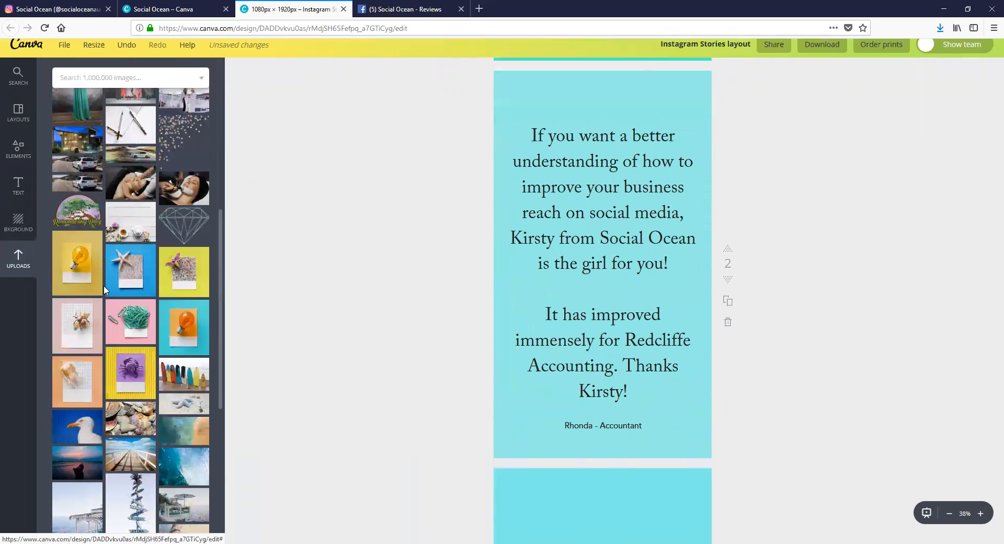
pyautogui.click(182, 223)
pyautogui.moveTo(602, 286); pyautogui.dragTo(600, 225)
pyautogui.scroll(3, 628, 270)
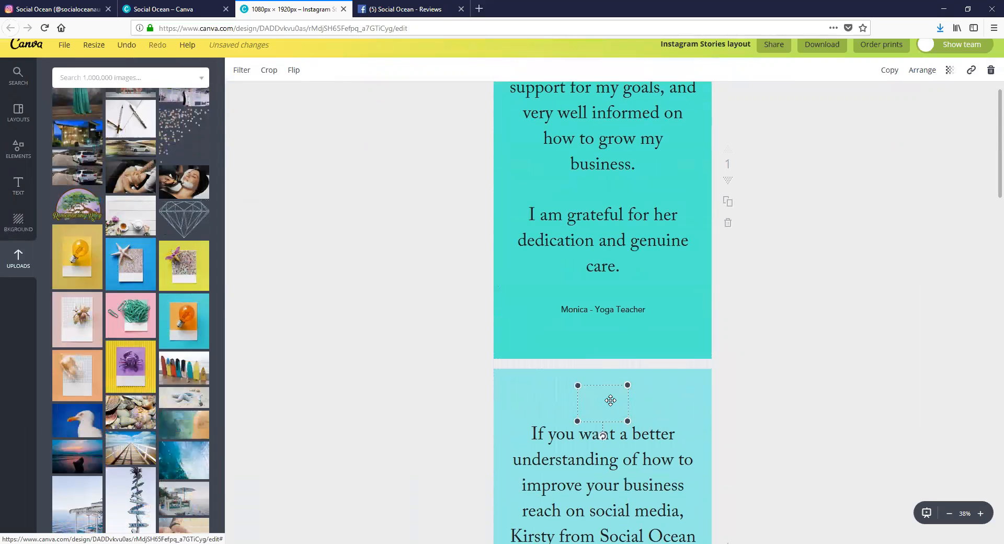
pyautogui.click(392, 355)
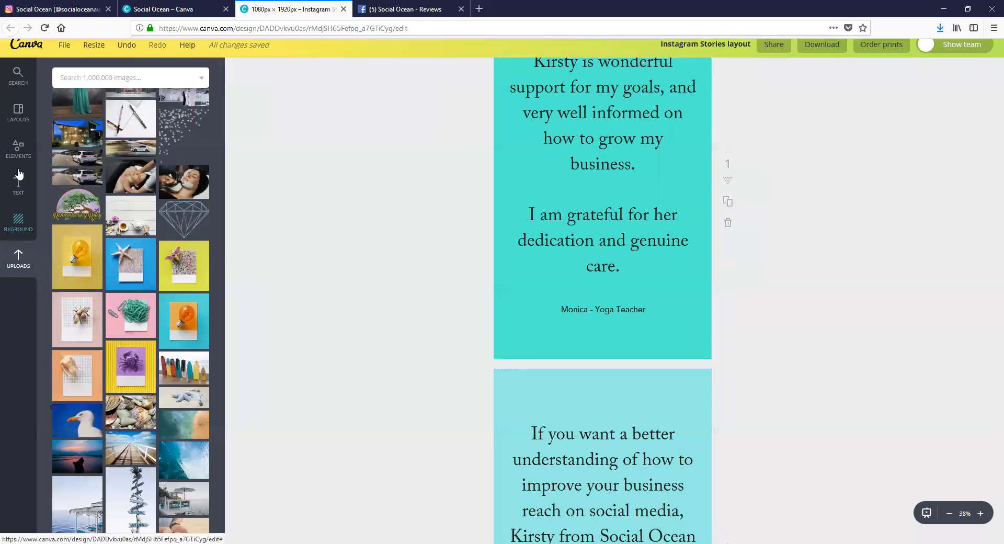
# Step: Add a square outline shape to page 1 and place it partly off the page's upper-left corner
pyautogui.click(19, 154)
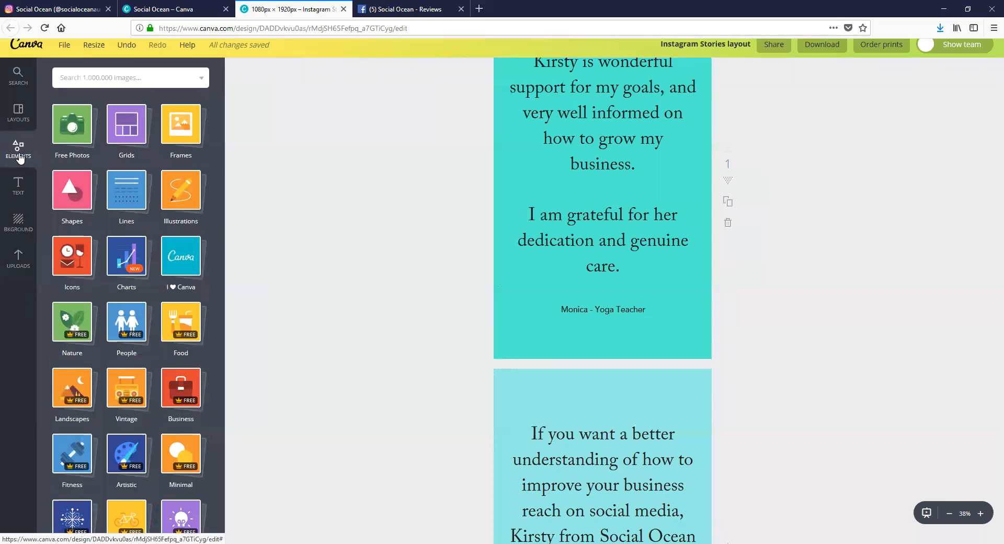
pyautogui.click(73, 201)
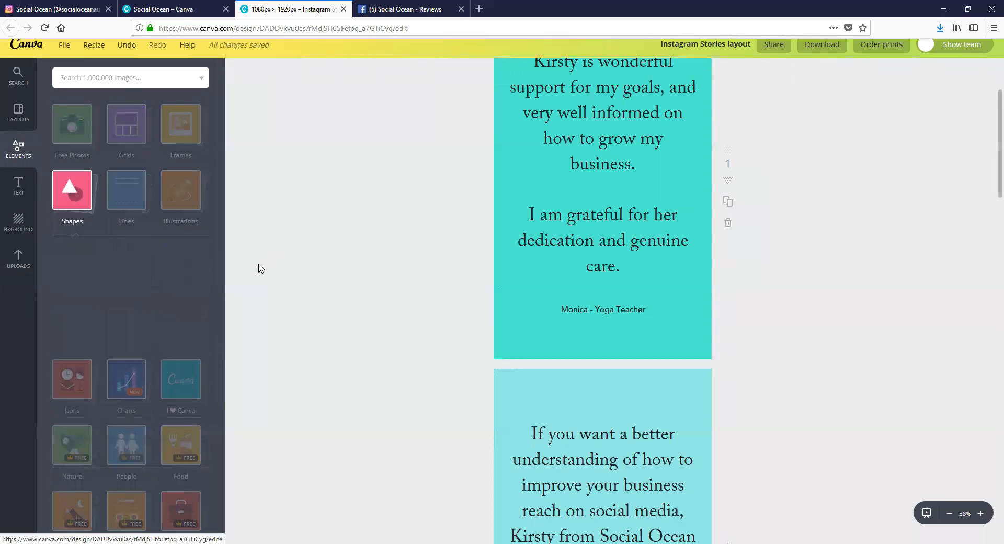
pyautogui.click(130, 273)
pyautogui.moveTo(705, 165); pyautogui.dragTo(457, 287)
pyautogui.scroll(1, 578, 218)
pyautogui.scroll(1, 578, 218)
pyautogui.moveTo(523, 284); pyautogui.dragTo(531, 72)
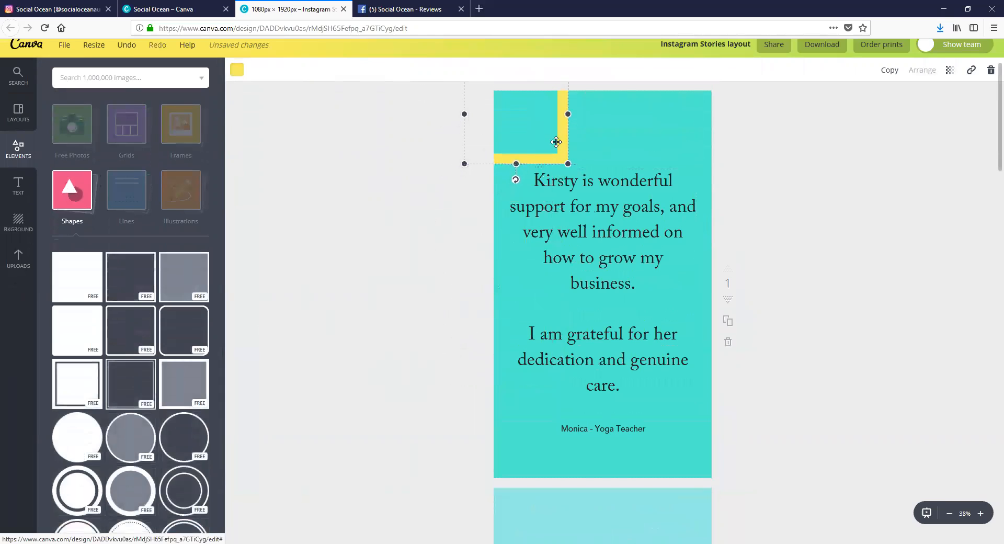
pyautogui.click(785, 167)
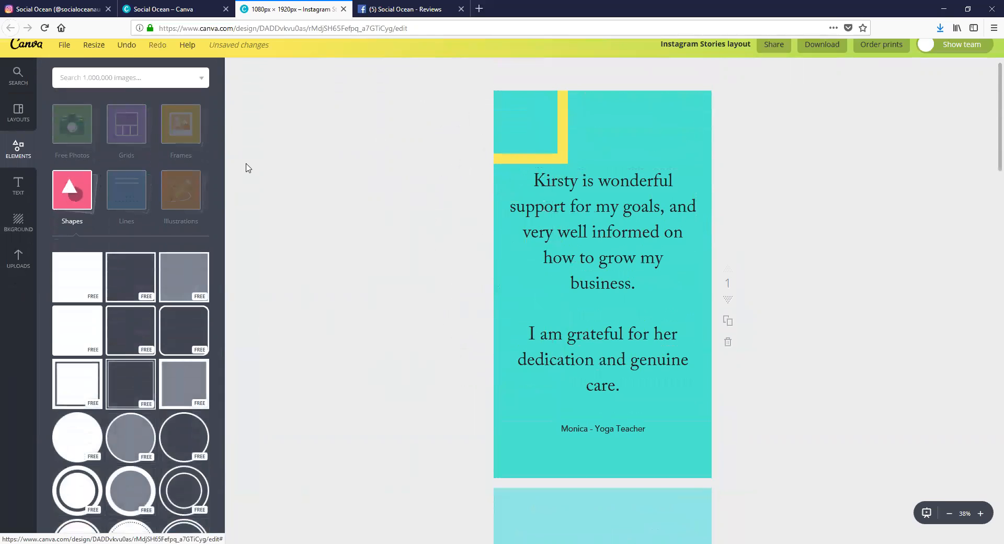
# Step: Search the image library for "beach" and limit the results to photos
pyautogui.click(74, 144)
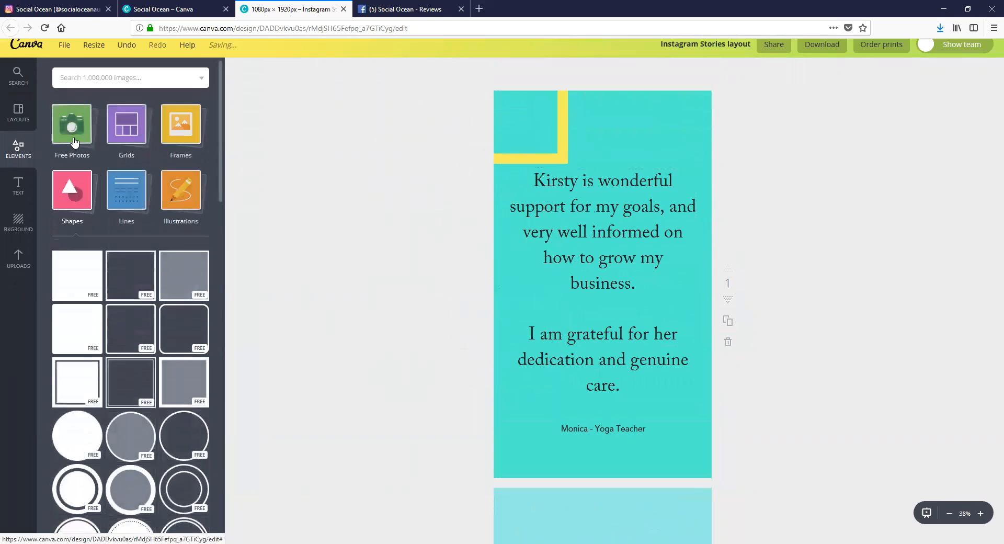
pyautogui.click(90, 136)
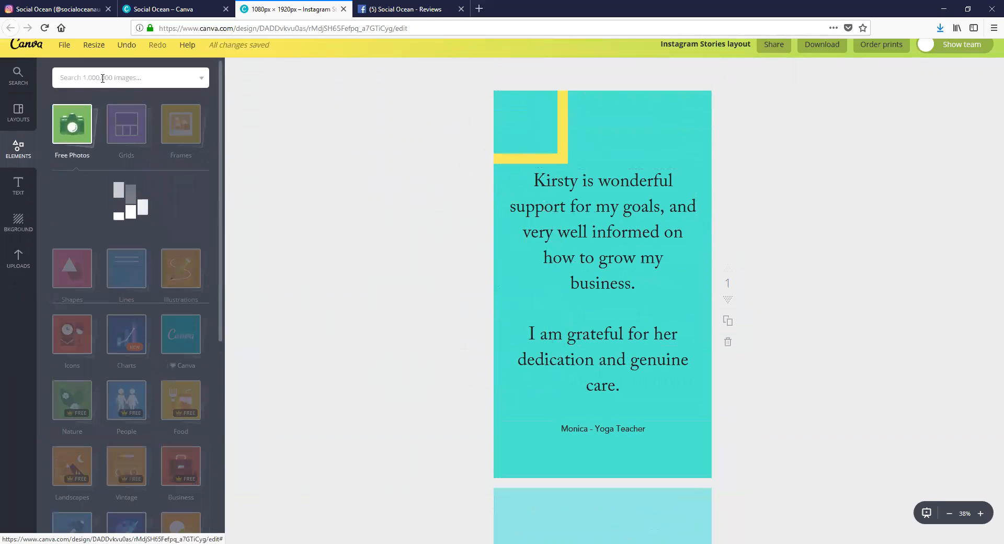
pyautogui.write('beac')
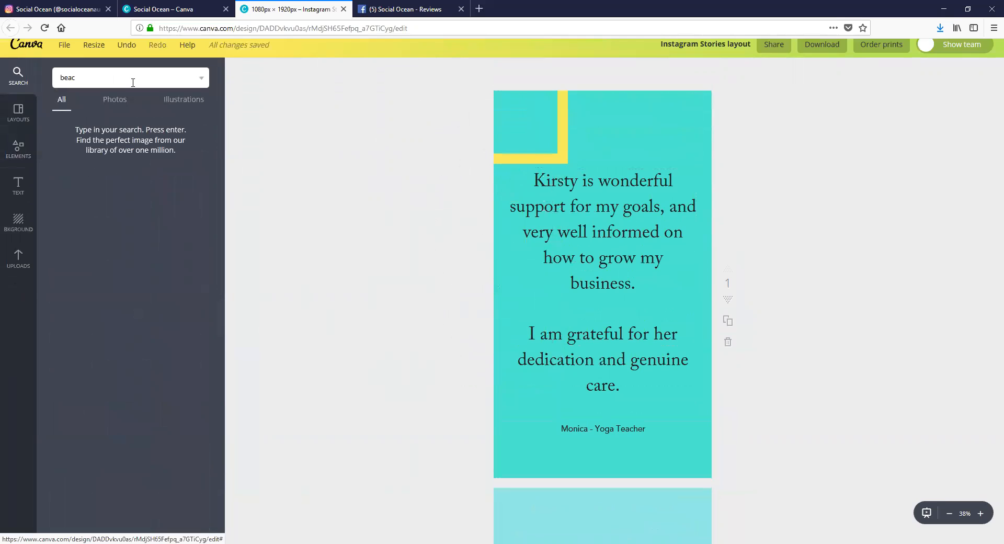
pyautogui.click(111, 104)
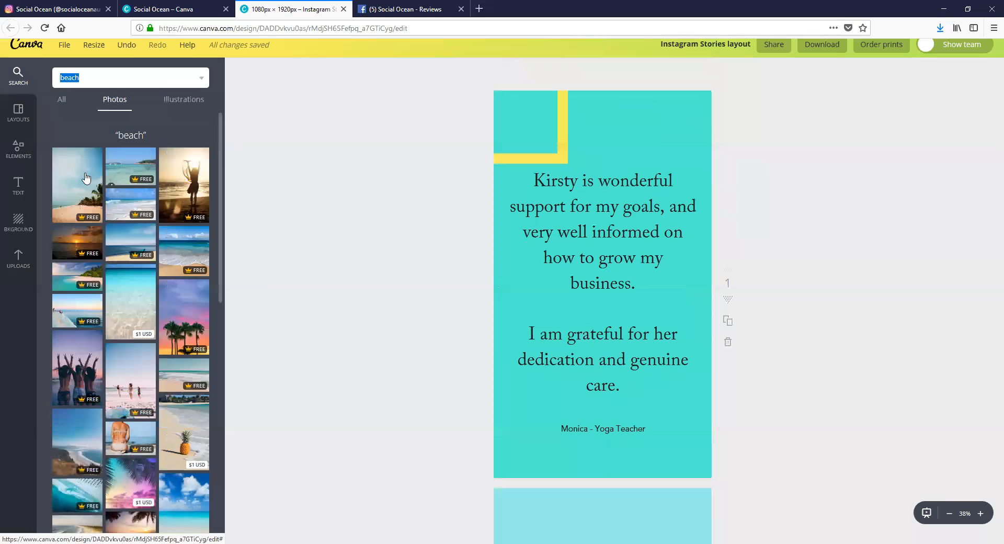
# Step: Add the sandy beach photo with palm trees to page 1, enlarge it to cover the page, and place it behind the text
pyautogui.click(78, 181)
pyautogui.moveTo(611, 267); pyautogui.dragTo(662, 370)
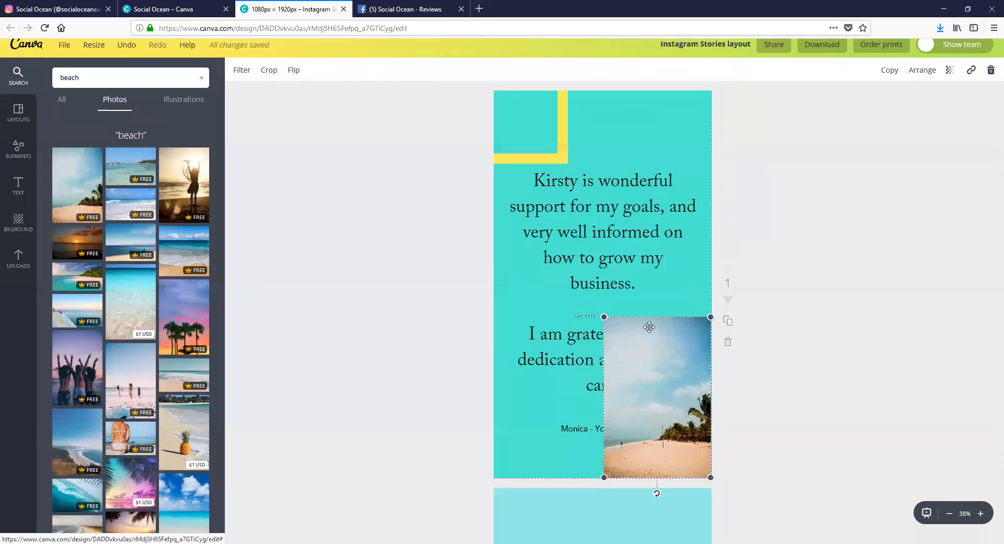
pyautogui.moveTo(605, 320); pyautogui.dragTo(460, 82)
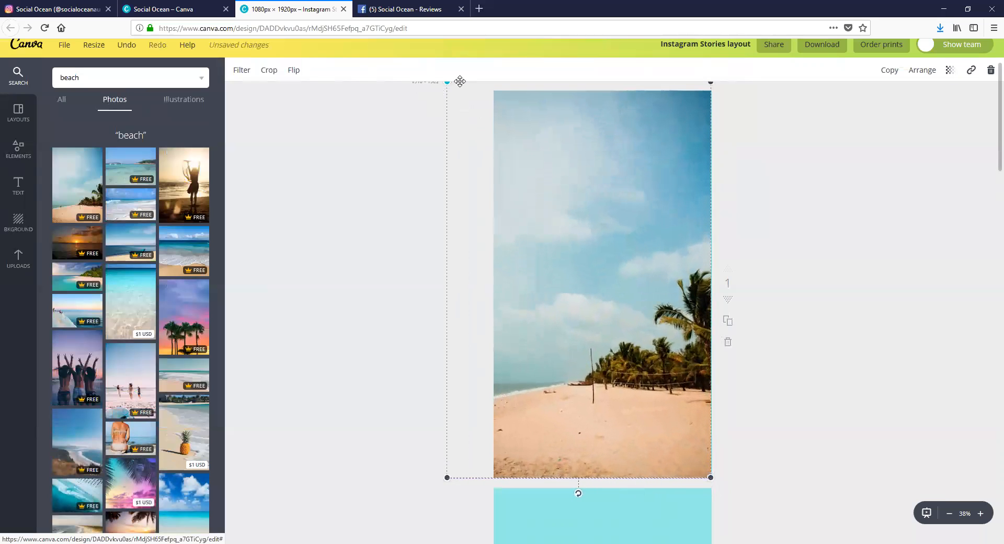
pyautogui.moveTo(573, 186); pyautogui.dragTo(619, 203)
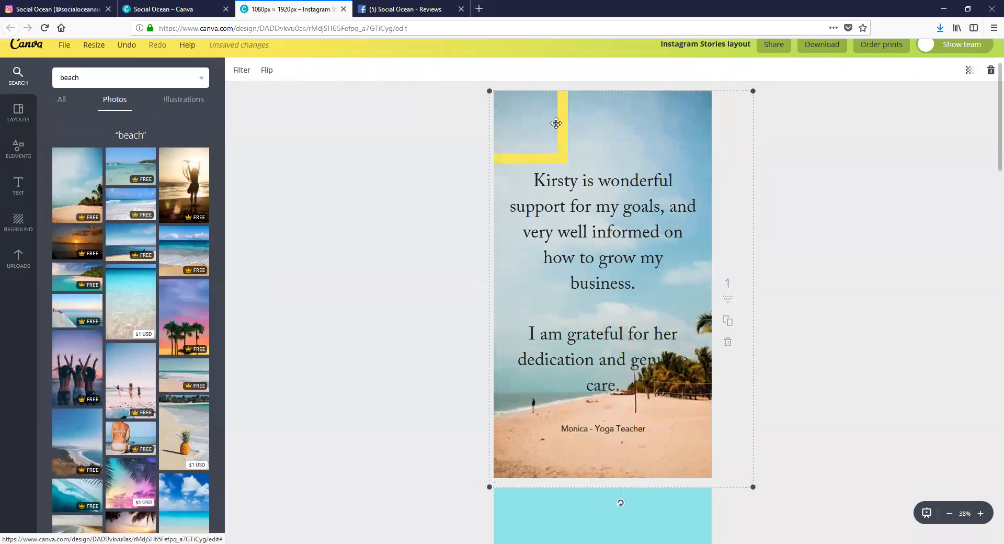
# Step: Delete the yellow square outline from the upper-left corner of page 1
pyautogui.click(804, 179)
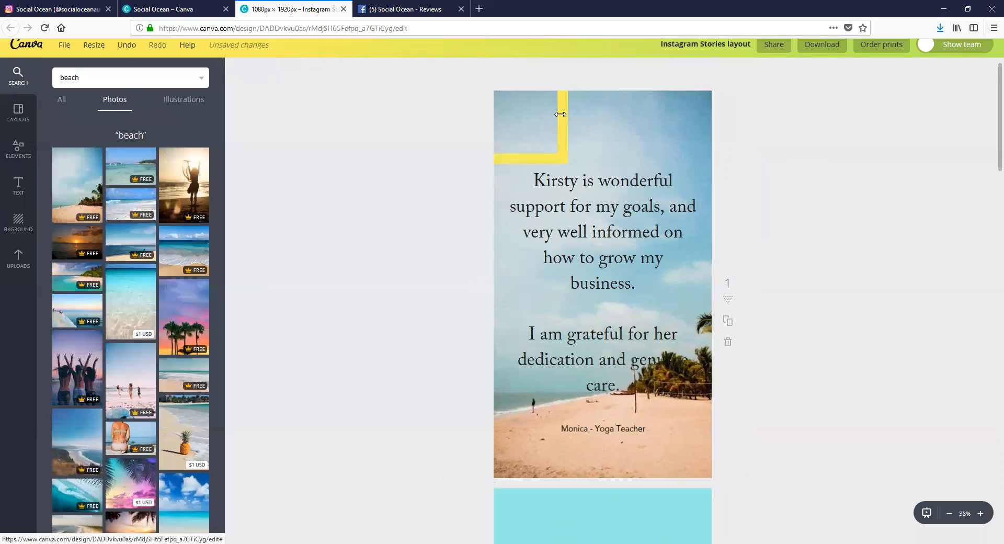
pyautogui.click(563, 131)
pyautogui.press('Delete')
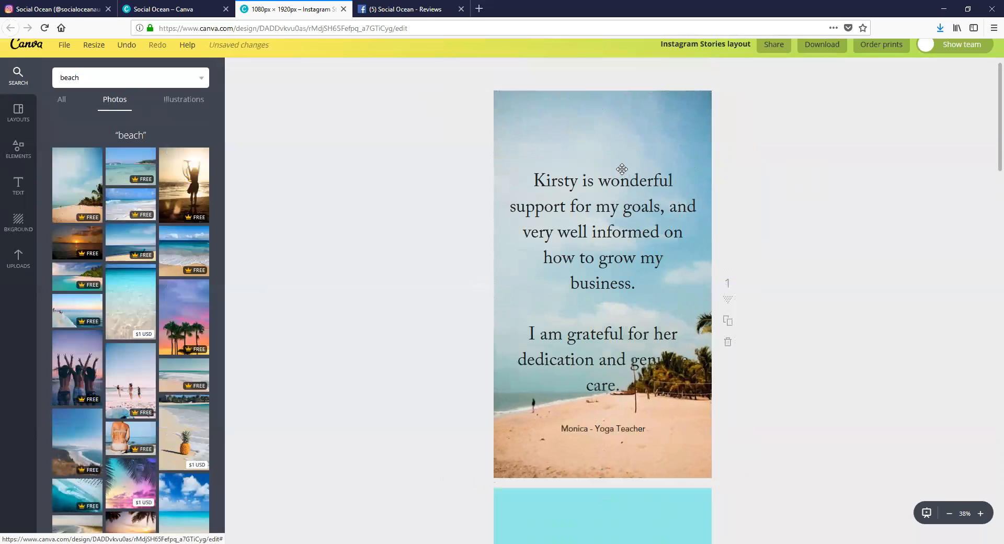
# Step: Move the review text on page 1 higher so that it clears the palm trees in the beach photo
pyautogui.click(622, 167)
pyautogui.moveTo(622, 167); pyautogui.dragTo(623, 137)
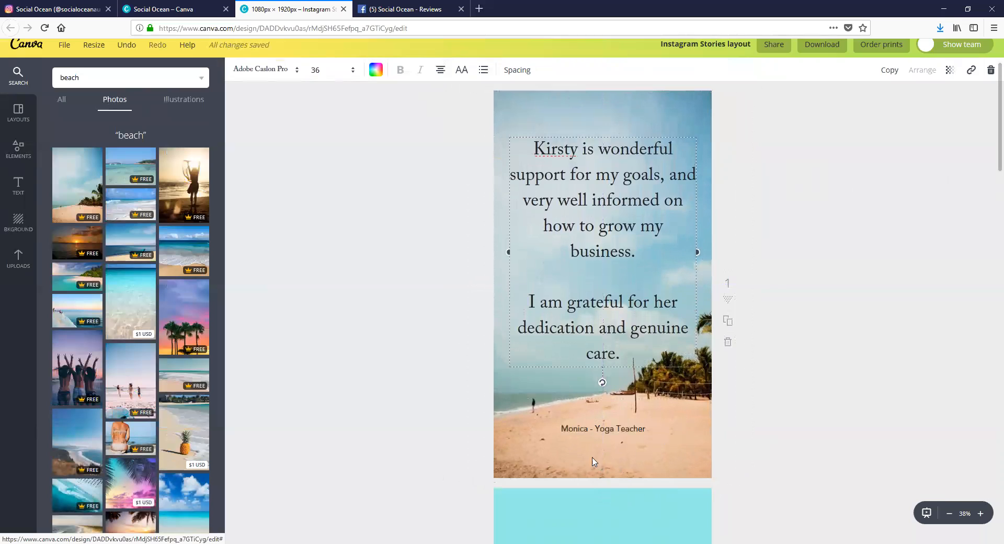
pyautogui.click(793, 403)
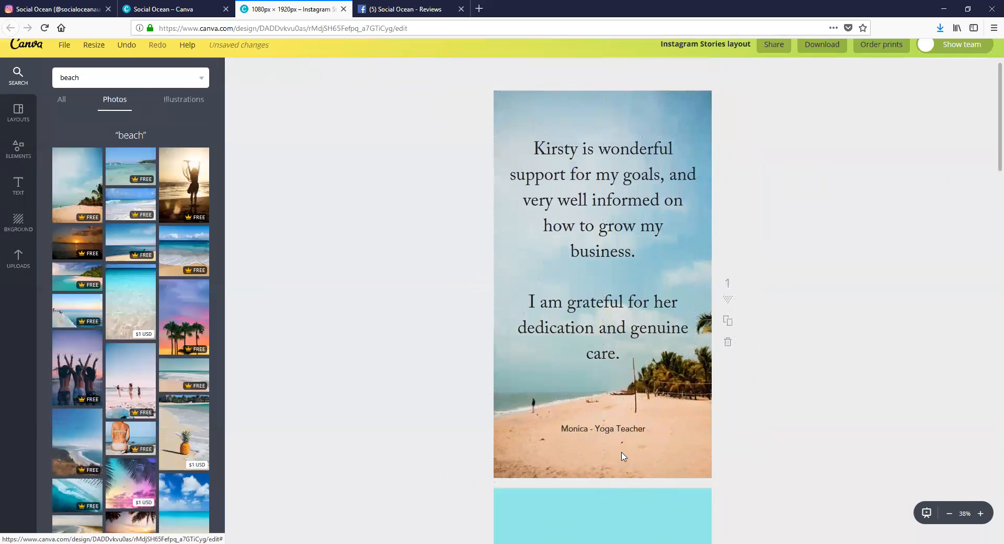
# Step: Look through the review story pages and examine the file type and page options for downloading the design
pyautogui.scroll(-3, 660, 426)
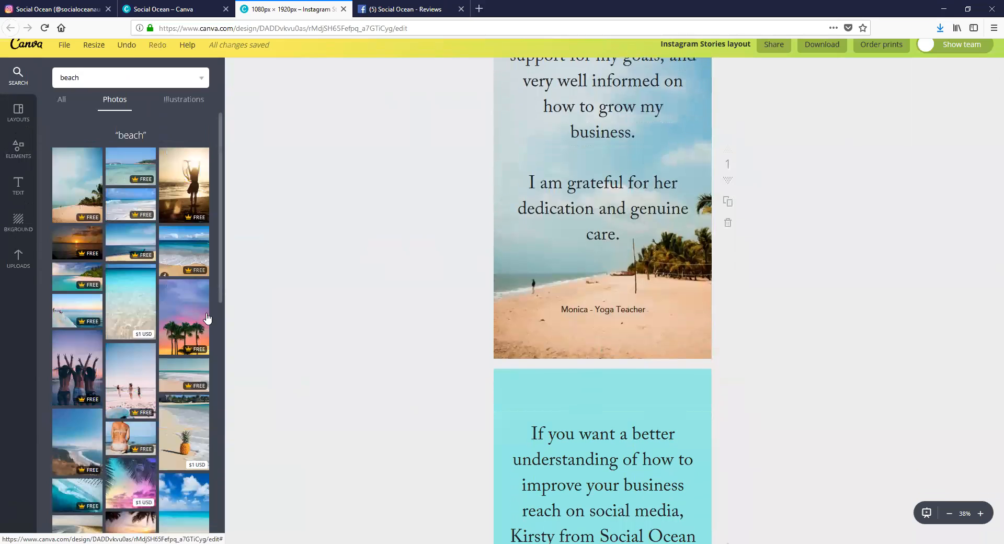
pyautogui.scroll(-5, 657, 416)
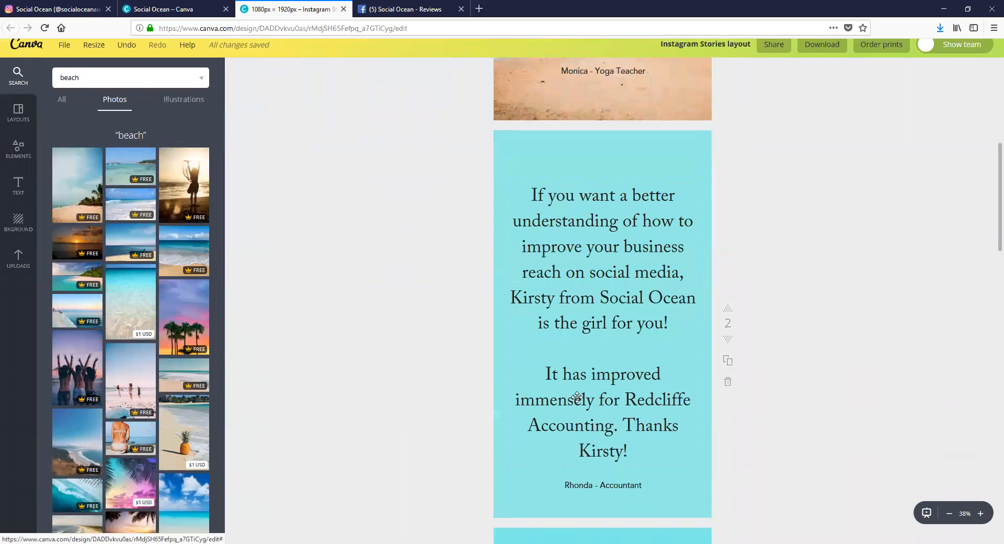
pyautogui.scroll(-8, 546, 319)
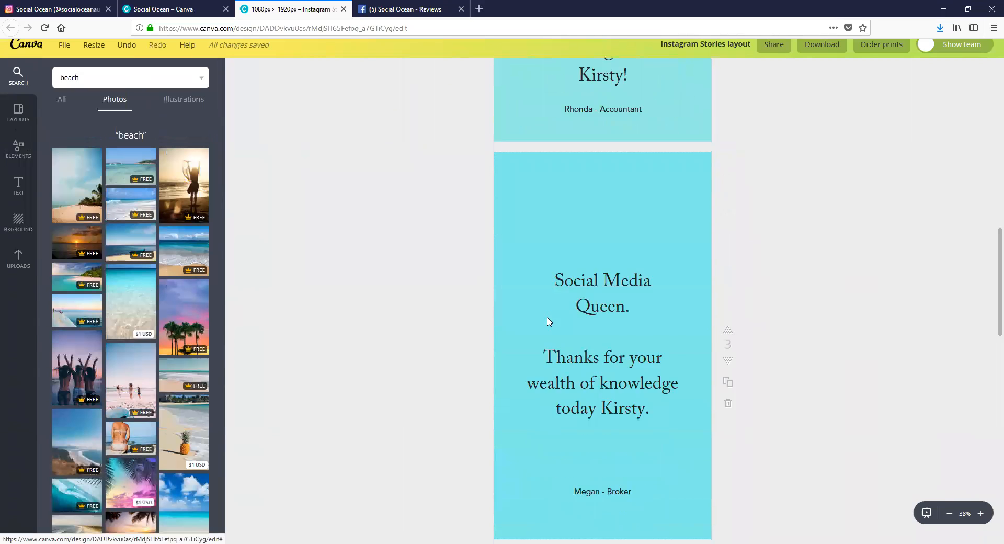
pyautogui.scroll(-3, 548, 319)
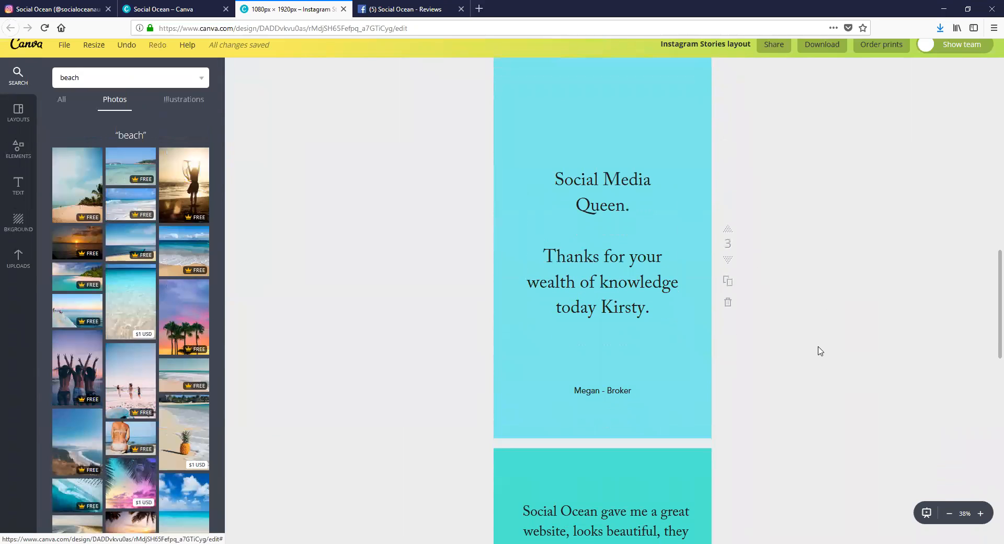
pyautogui.scroll(15, 820, 351)
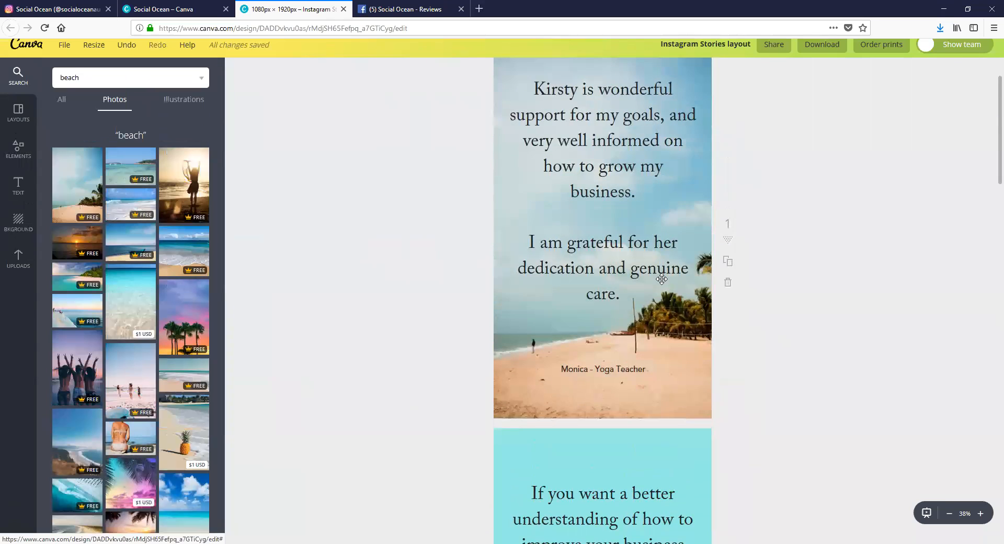
pyautogui.scroll(2, 661, 279)
pyautogui.click(818, 47)
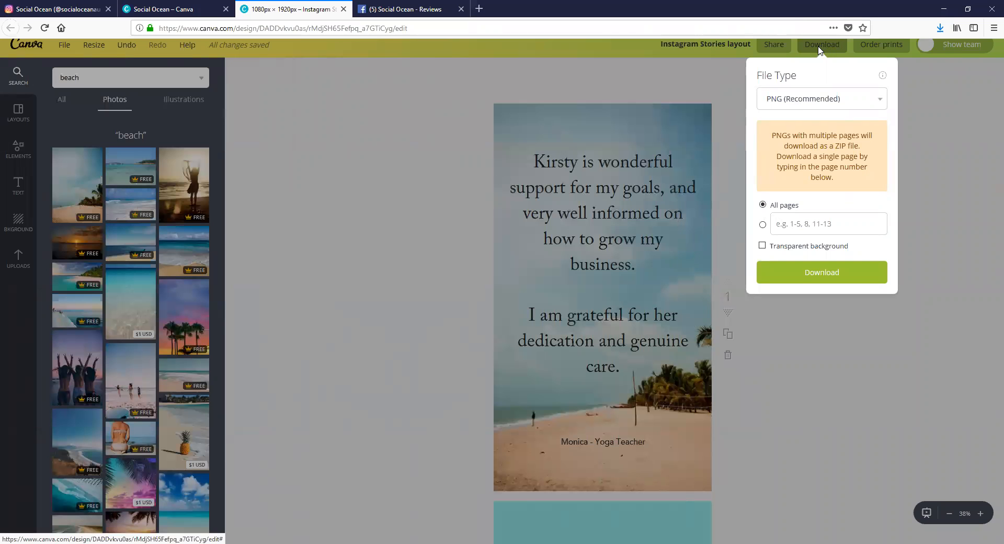
pyautogui.click(819, 50)
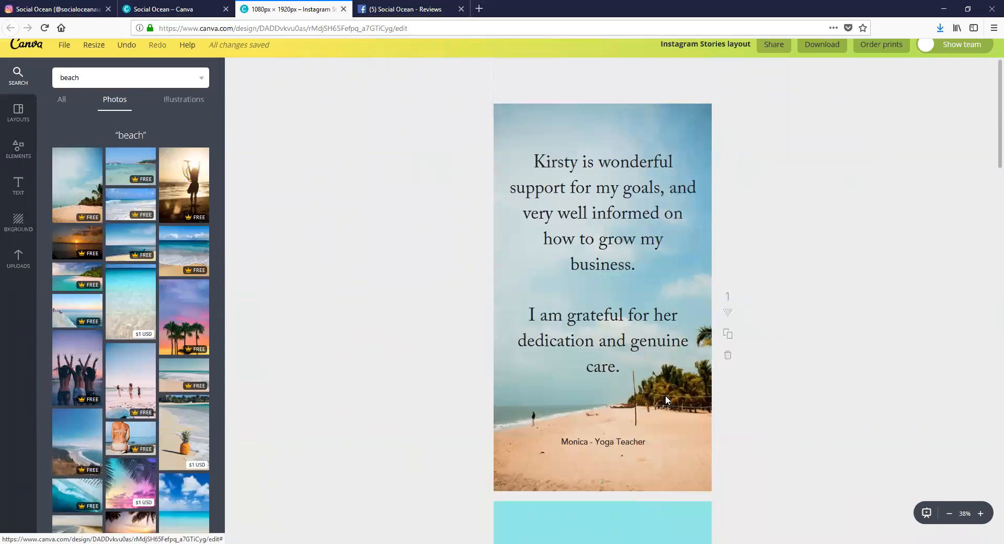
pyautogui.scroll(-8, 686, 222)
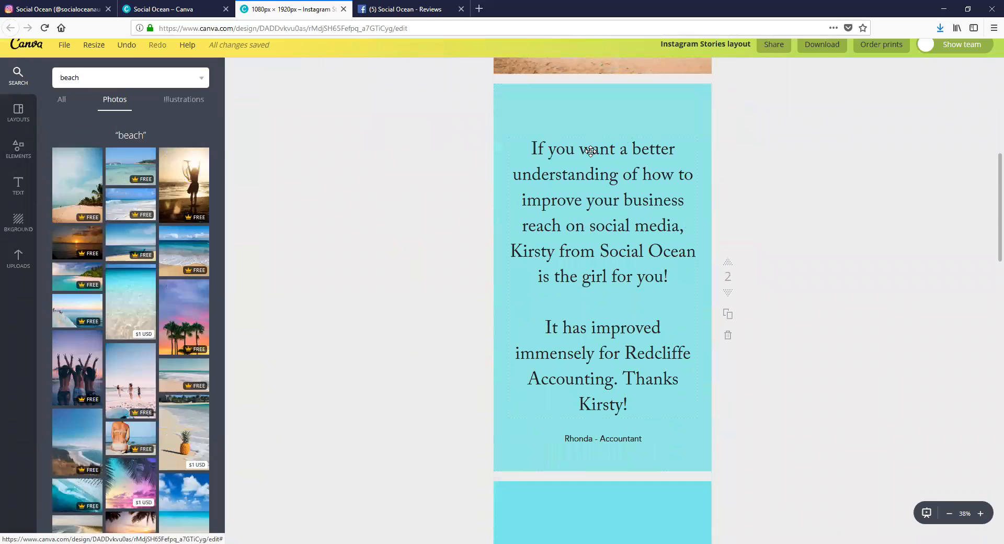
pyautogui.scroll(7, 602, 214)
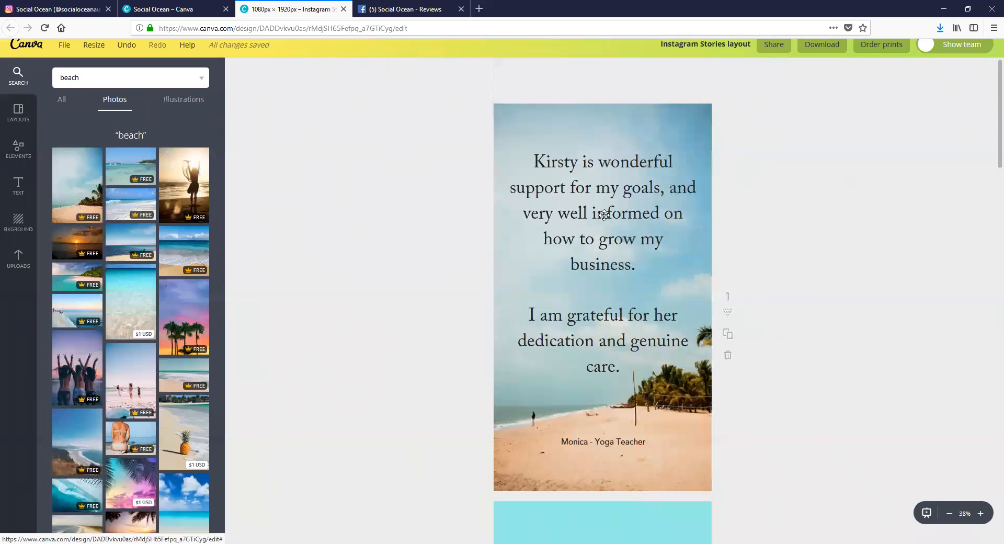